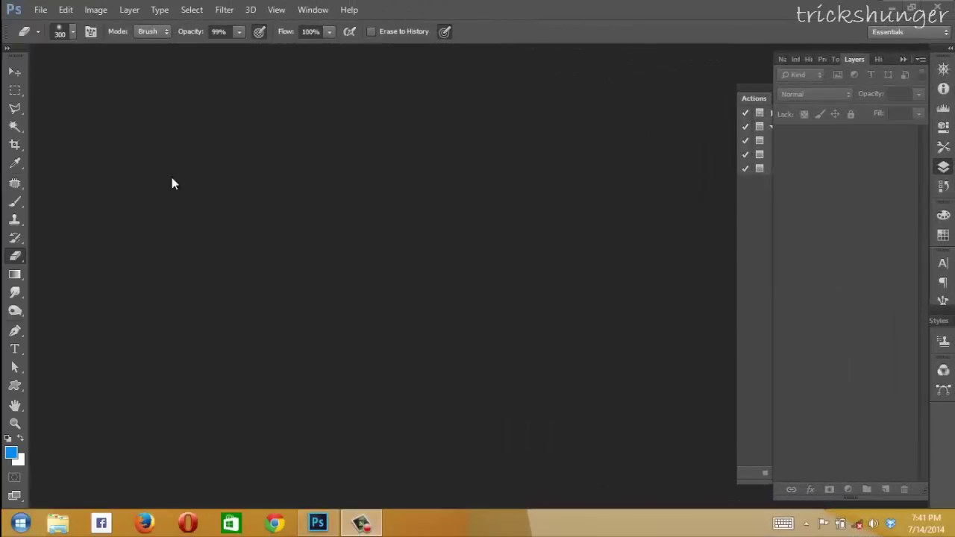
Open recent file skateboard-316565.jpg, zoom to 66.7% and dock it as a tab.
click(37, 10)
mouse_move(67, 79)
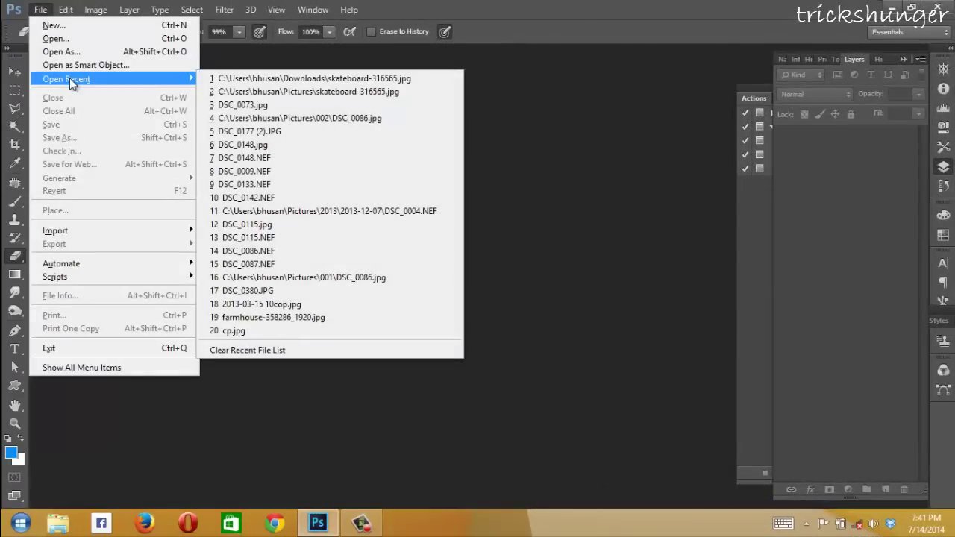
click(232, 79)
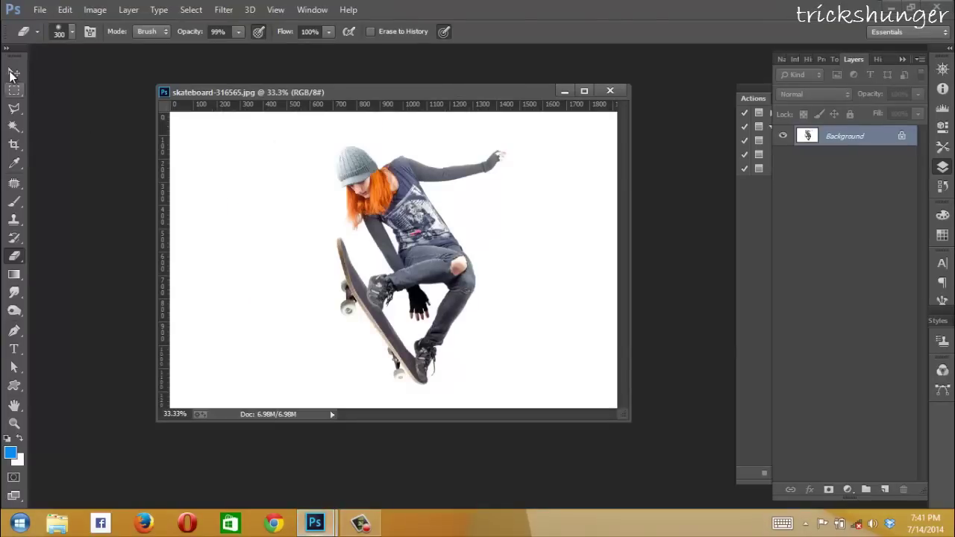
click(13, 73)
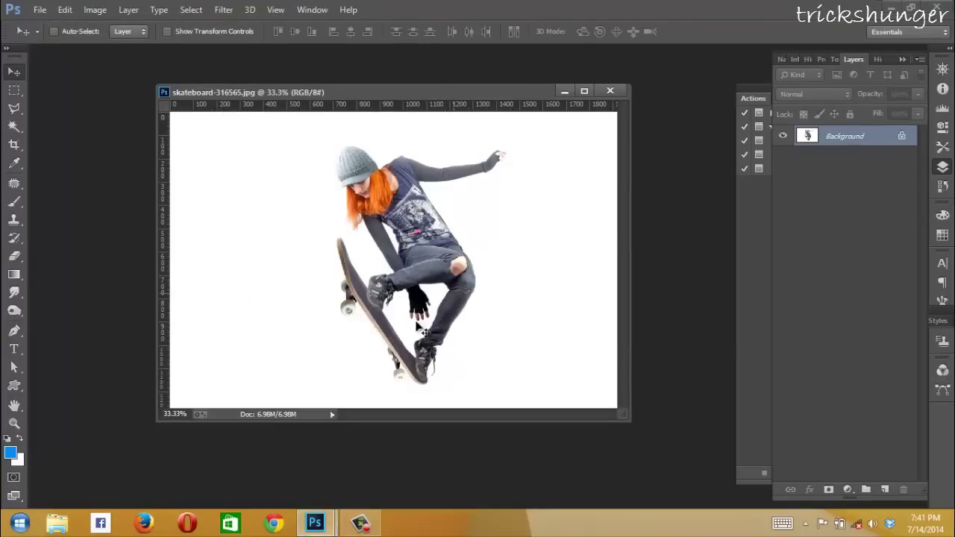
click(13, 423)
click(393, 106)
click(418, 110)
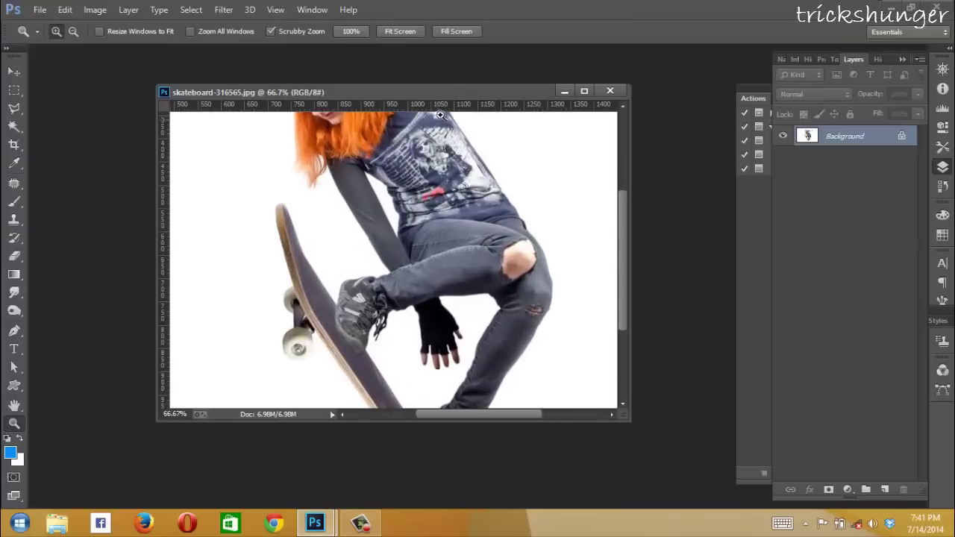
drag(448, 95, 407, 50)
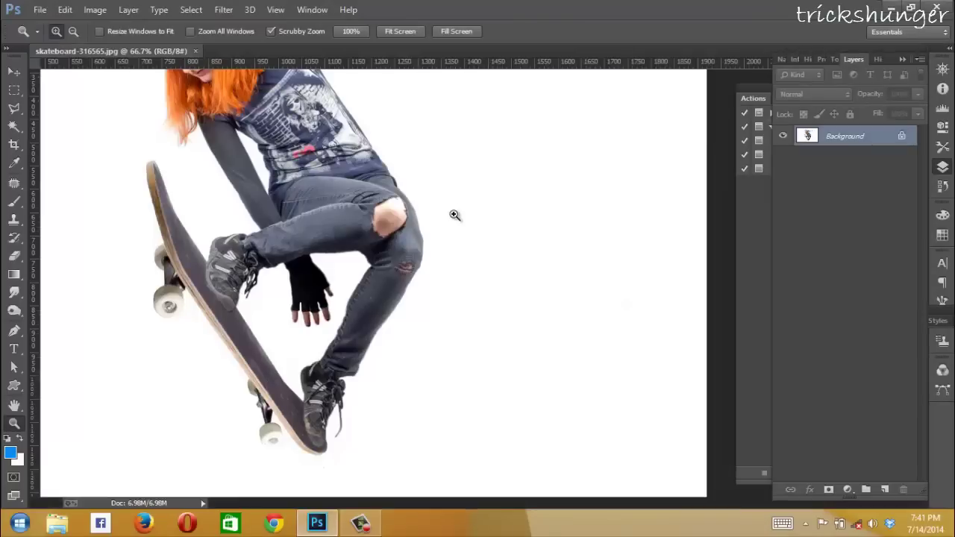
click(13, 73)
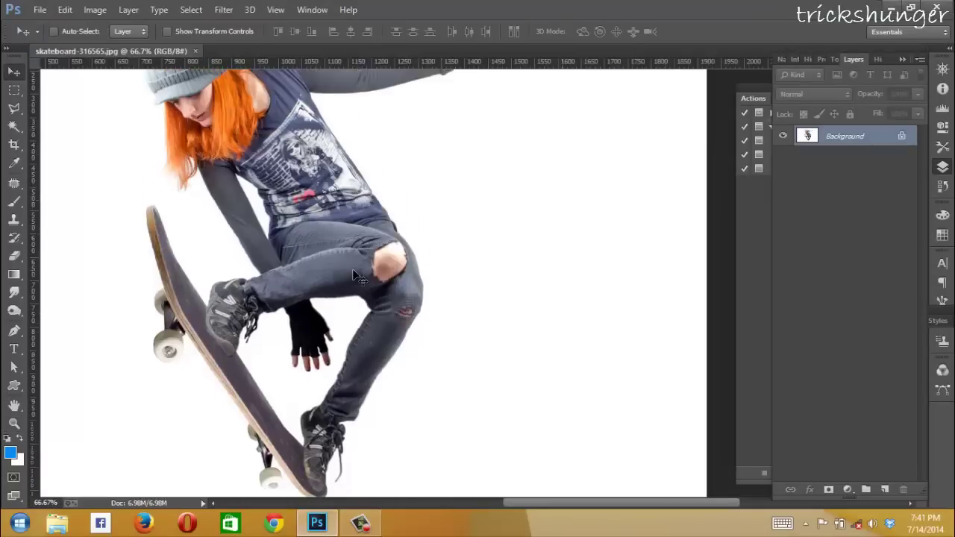
scroll(361, 277, up, 5)
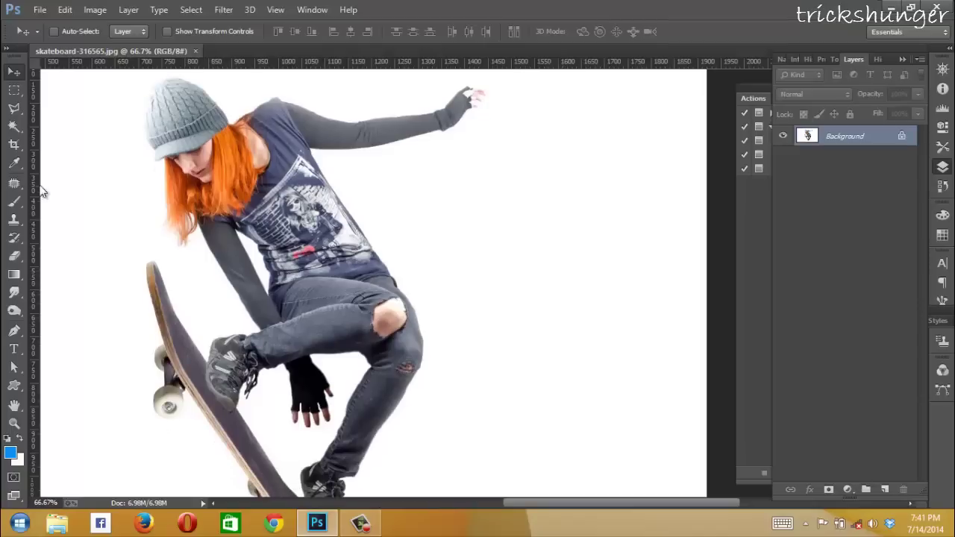
Magic-wand the white background, then invert the selection onto the skateboarder.
click(14, 126)
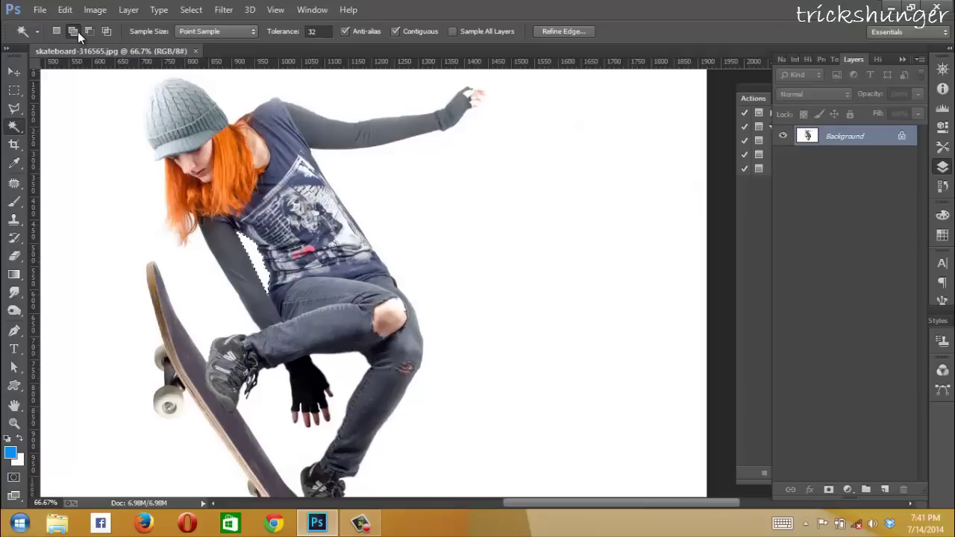
click(471, 294)
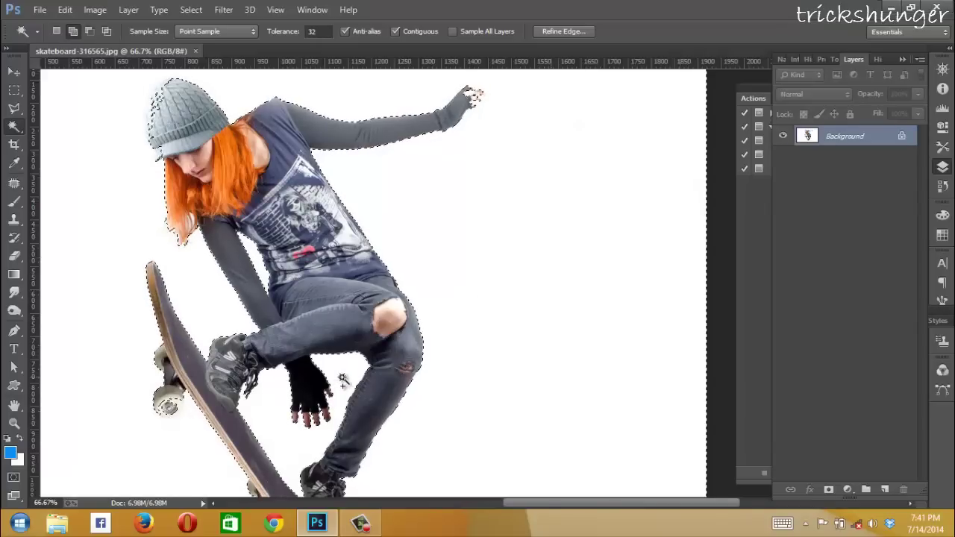
scroll(340, 378, down, 5)
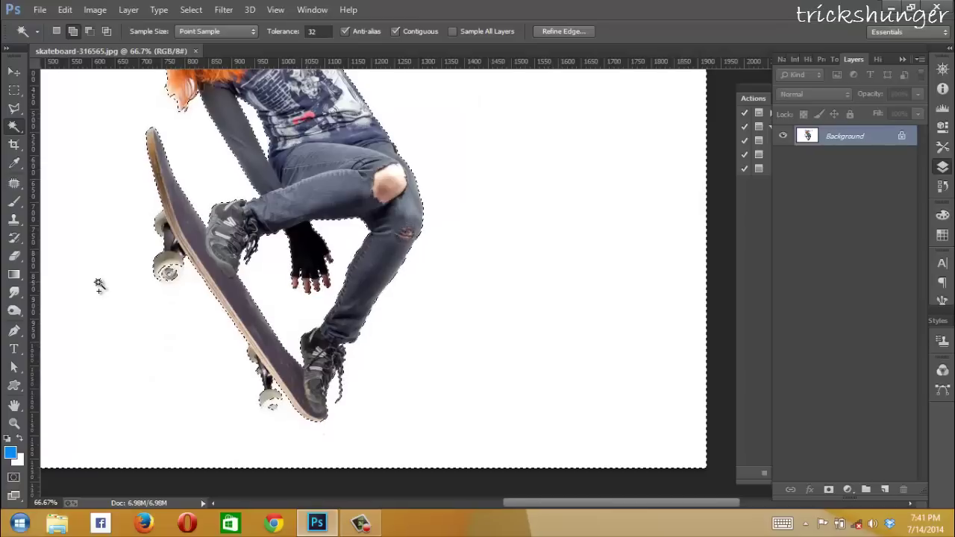
scroll(235, 231, up, 2)
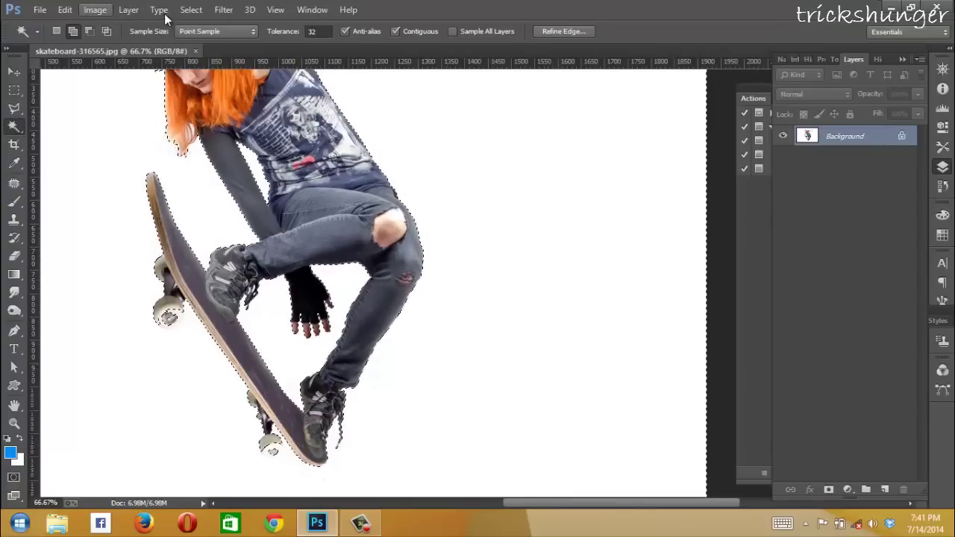
click(191, 11)
click(200, 70)
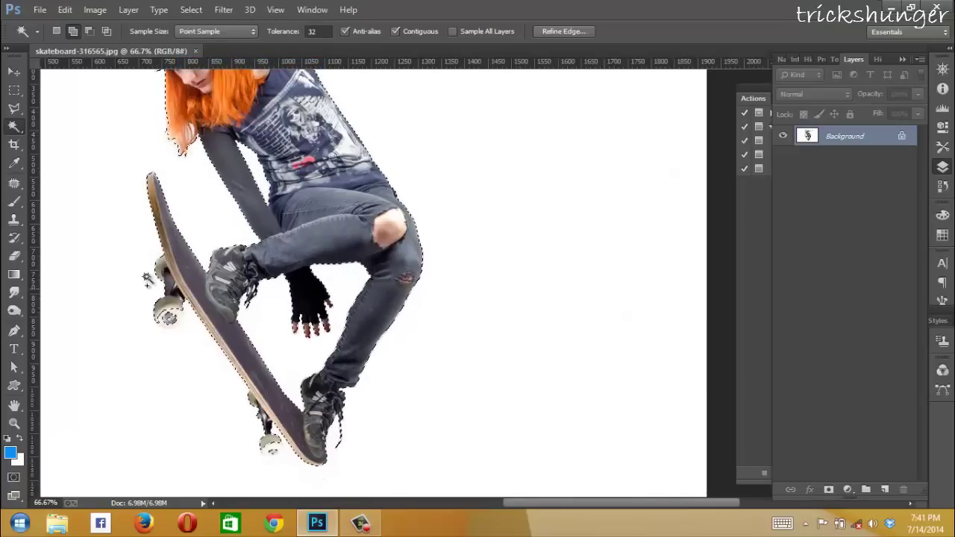
Lasso both skateboard wheels into the selection.
click(14, 109)
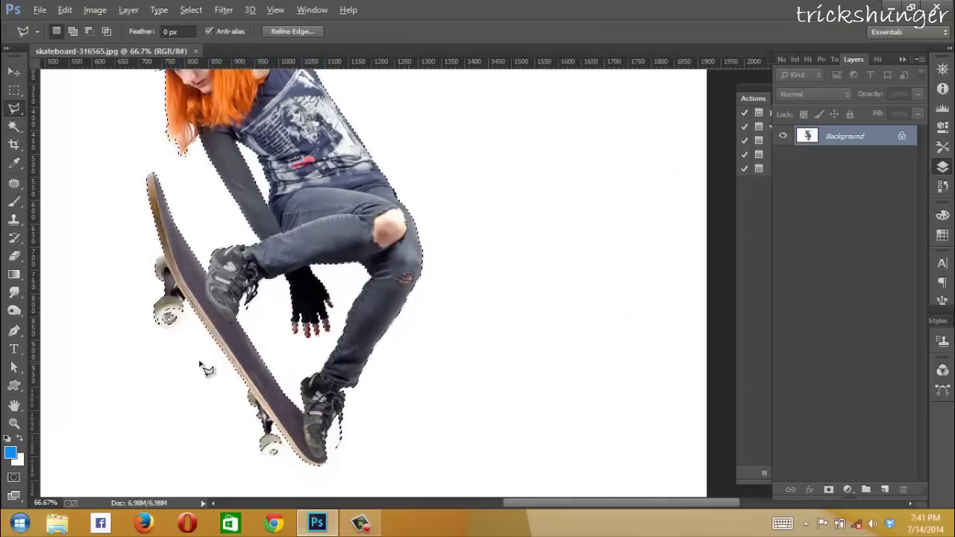
scroll(205, 366, up, 2)
scroll(204, 366, up, 2)
scroll(198, 351, up, 2)
scroll(164, 238, up, 2)
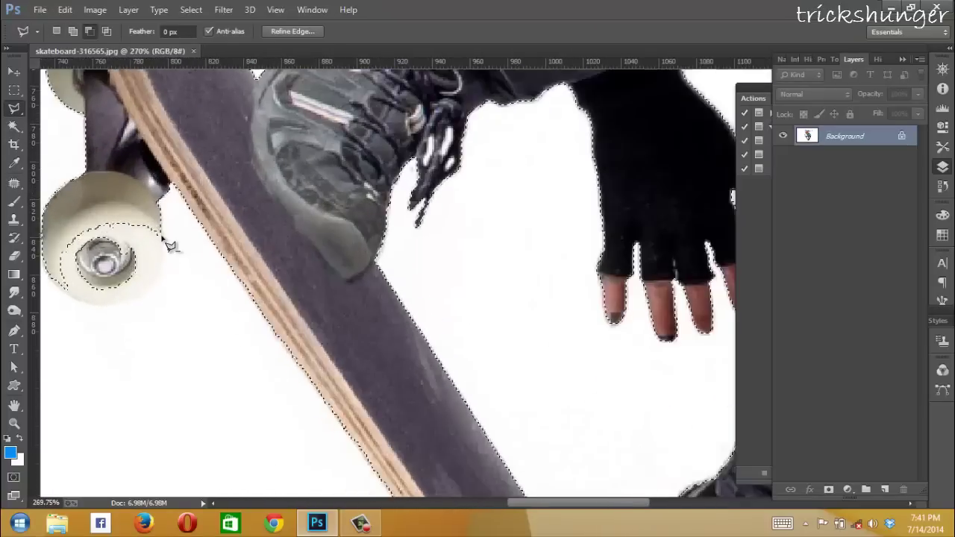
mouse_move(159, 205)
mouse_down()
mouse_move(163, 281)
mouse_move(137, 305)
mouse_move(104, 307)
mouse_move(66, 295)
mouse_move(45, 265)
mouse_move(106, 194)
mouse_up()
drag(162, 209, 163, 216)
scroll(384, 378, down, 4)
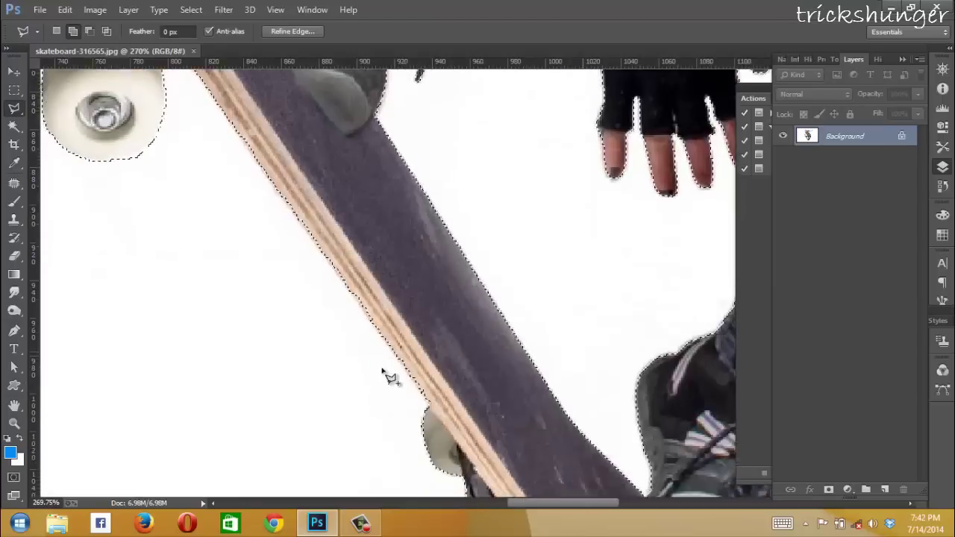
scroll(517, 423, down, 6)
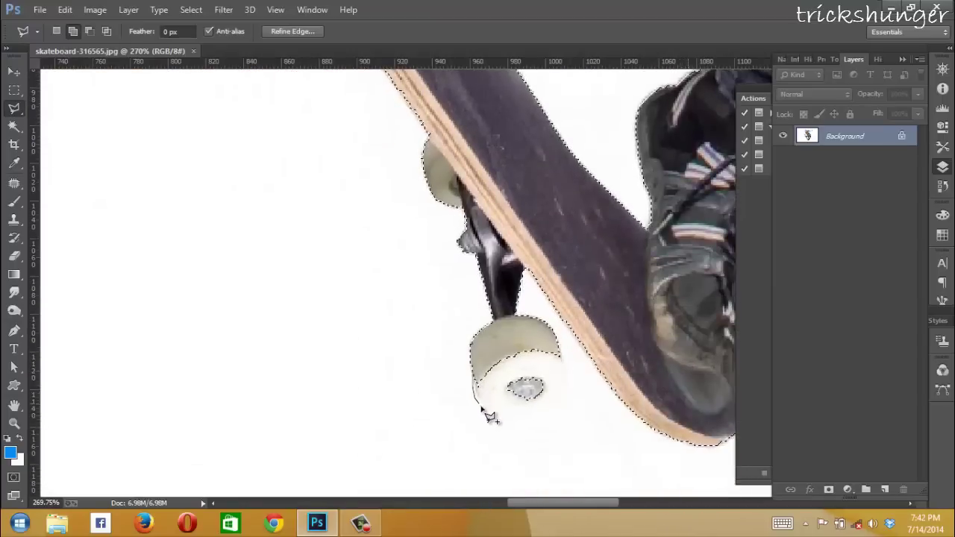
drag(504, 429, 556, 420)
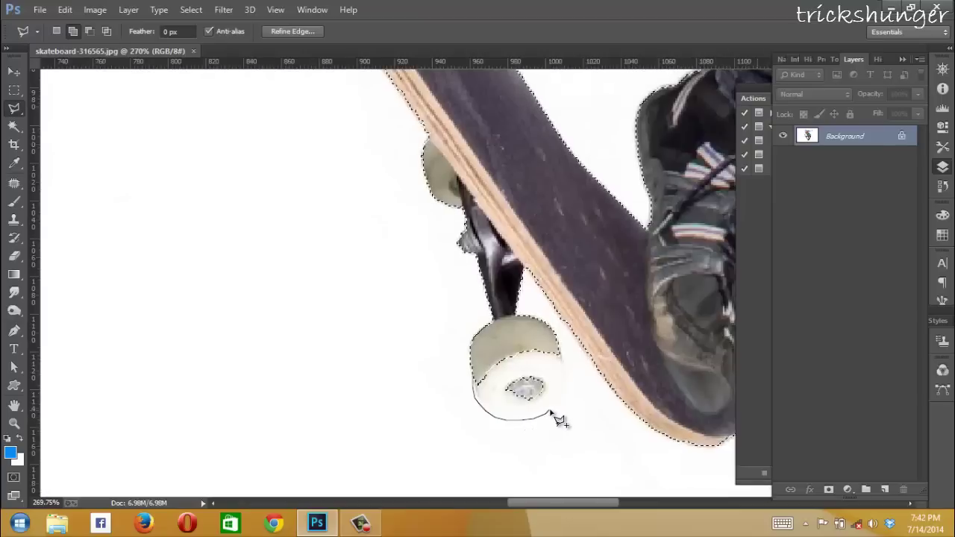
drag(567, 381, 560, 352)
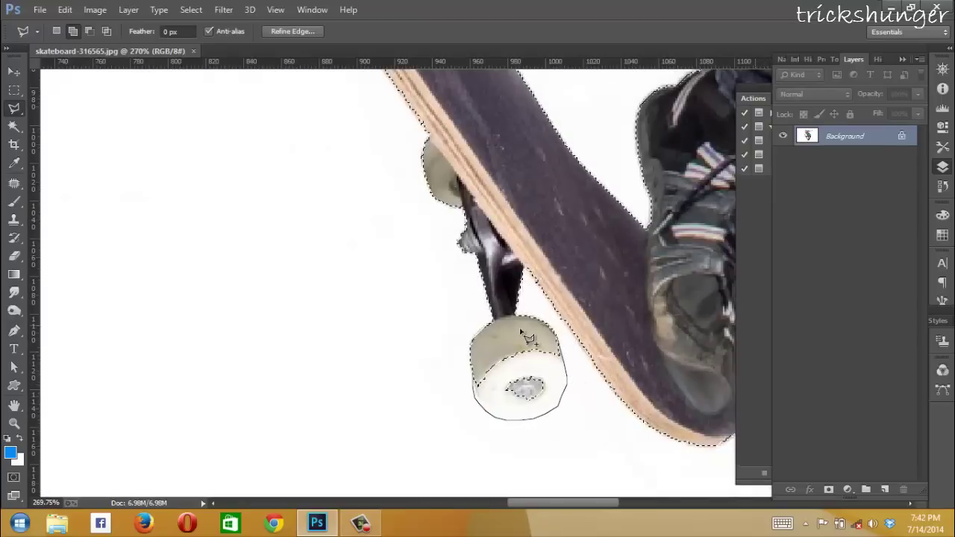
Add the hat's top and left edge to the selection, then zoom out to fit.
scroll(348, 277, down, 2)
scroll(437, 262, down, 2)
scroll(427, 260, up, 5)
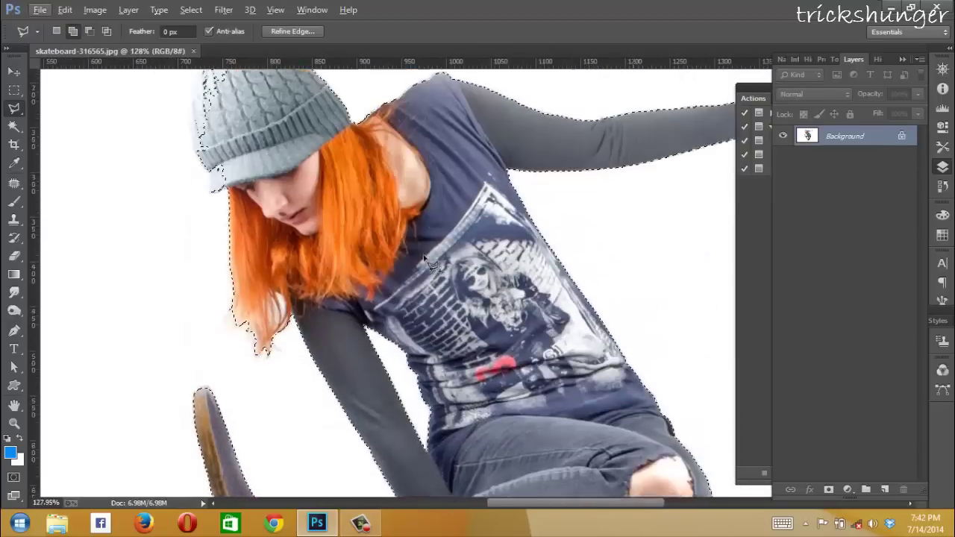
scroll(427, 260, up, 2)
mouse_move(213, 138)
mouse_down()
mouse_move(227, 112)
mouse_move(206, 127)
mouse_up()
drag(195, 161, 209, 258)
key(ctrl+0)
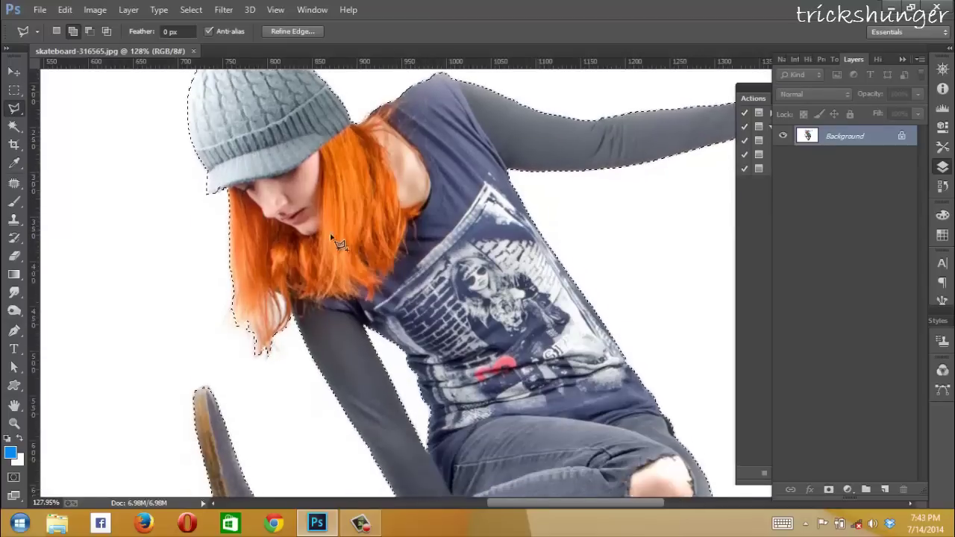
Create Layer 1 and Layer 1 copy with Layer Via Copy twice, and select Layer 1.
click(129, 10)
mouse_move(135, 26)
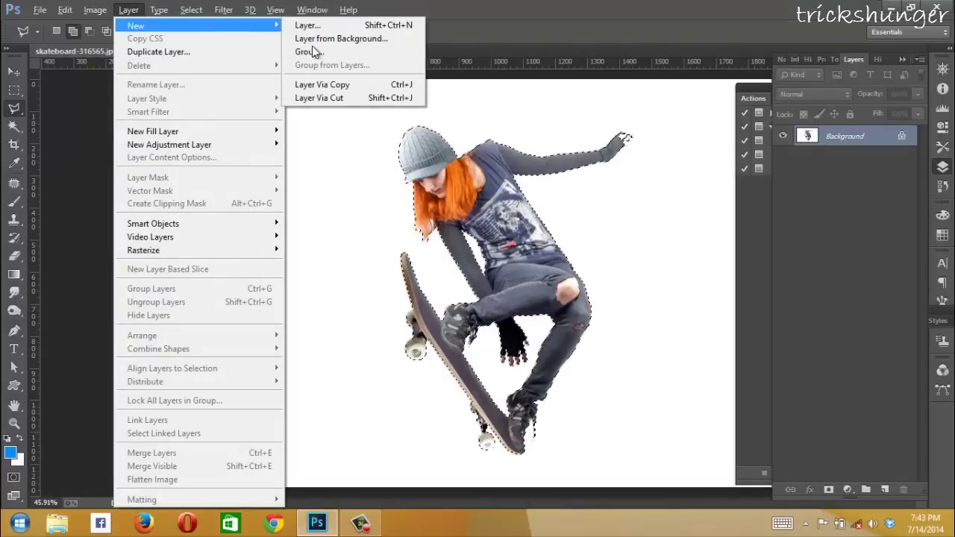
click(373, 86)
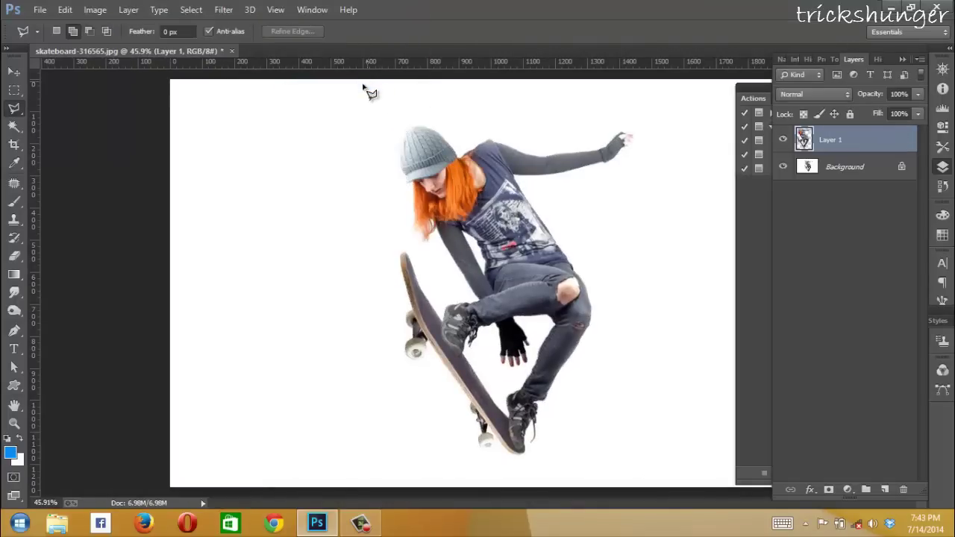
click(130, 9)
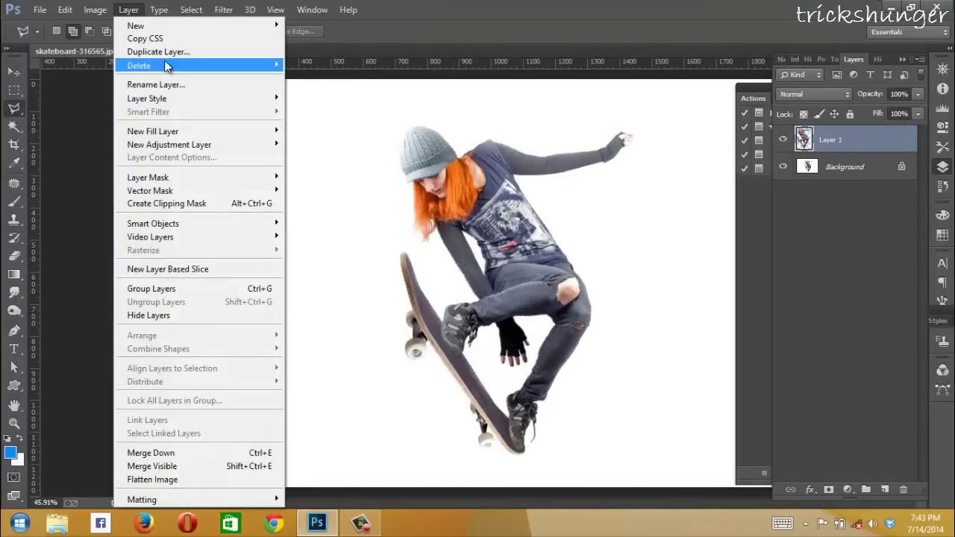
mouse_move(168, 25)
click(336, 85)
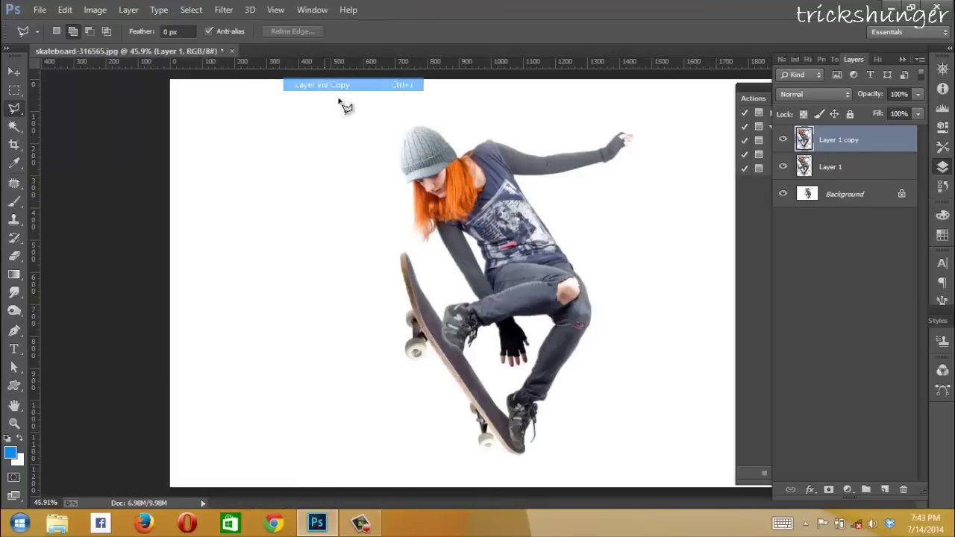
click(828, 170)
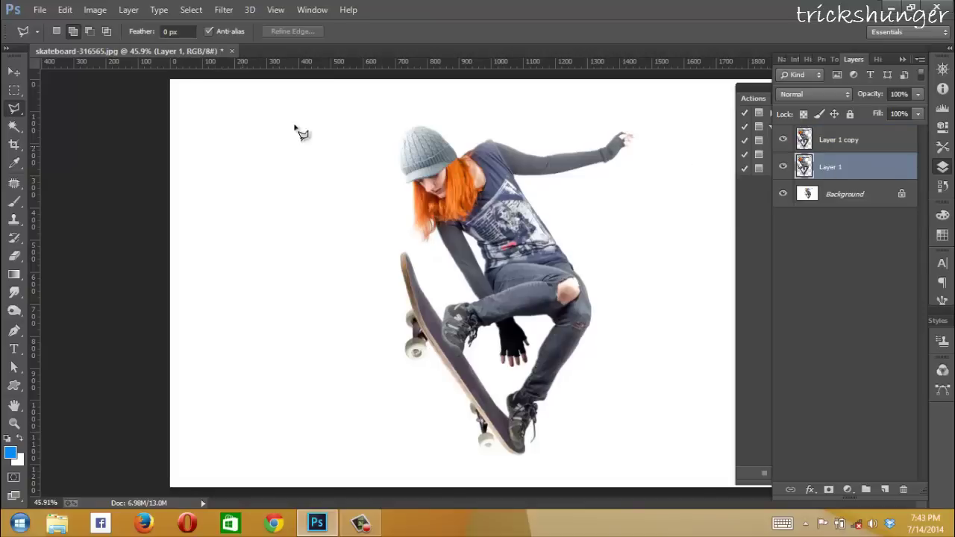
Liquify Layer 1, forward-warping the hair, hip and leg to the right.
click(224, 10)
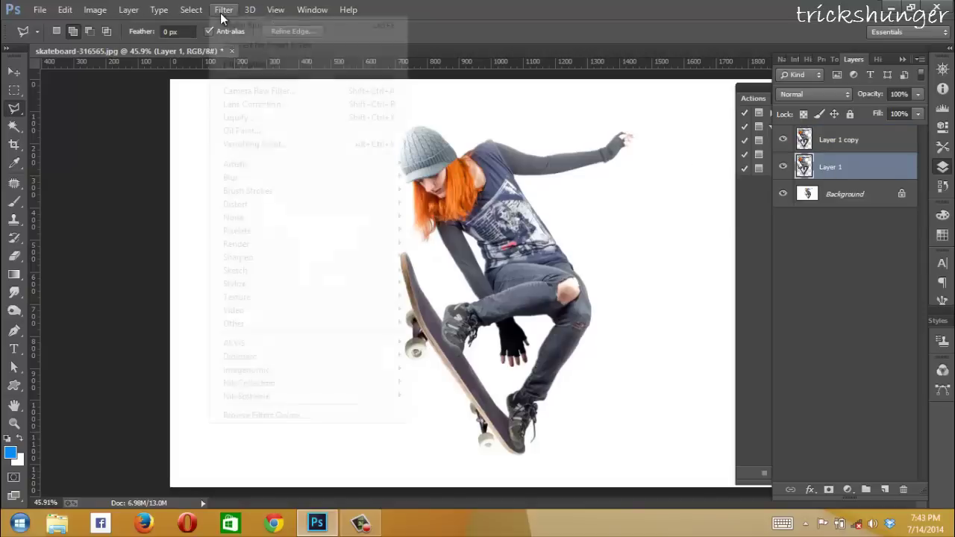
click(253, 117)
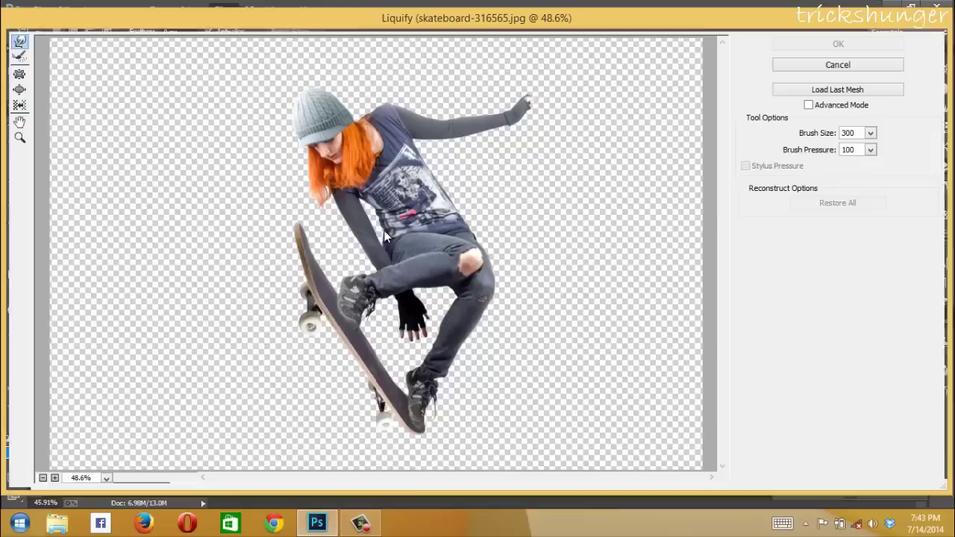
mouse_move(336, 134)
mouse_down()
mouse_move(392, 138)
mouse_move(414, 114)
mouse_move(485, 284)
mouse_up()
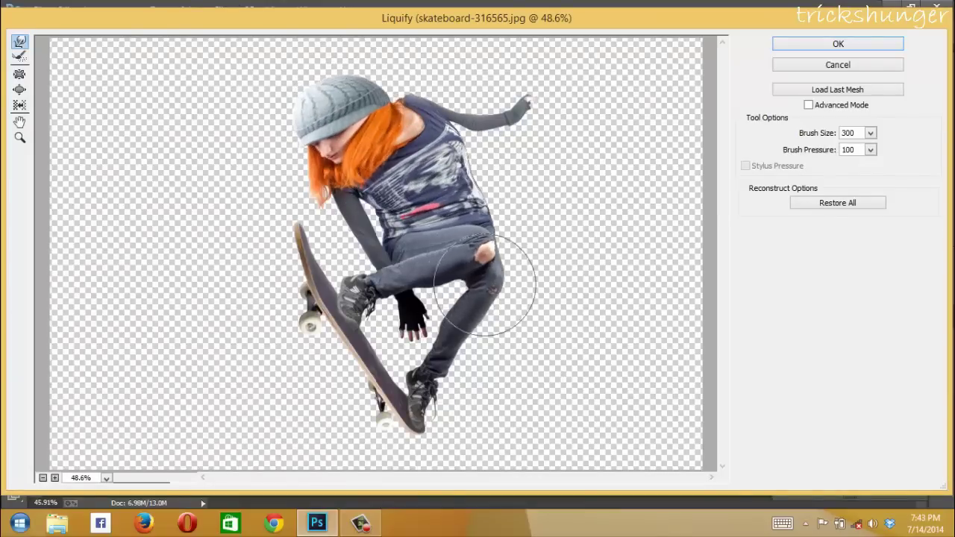
mouse_move(439, 425)
mouse_down()
mouse_move(502, 223)
mouse_move(495, 245)
mouse_up()
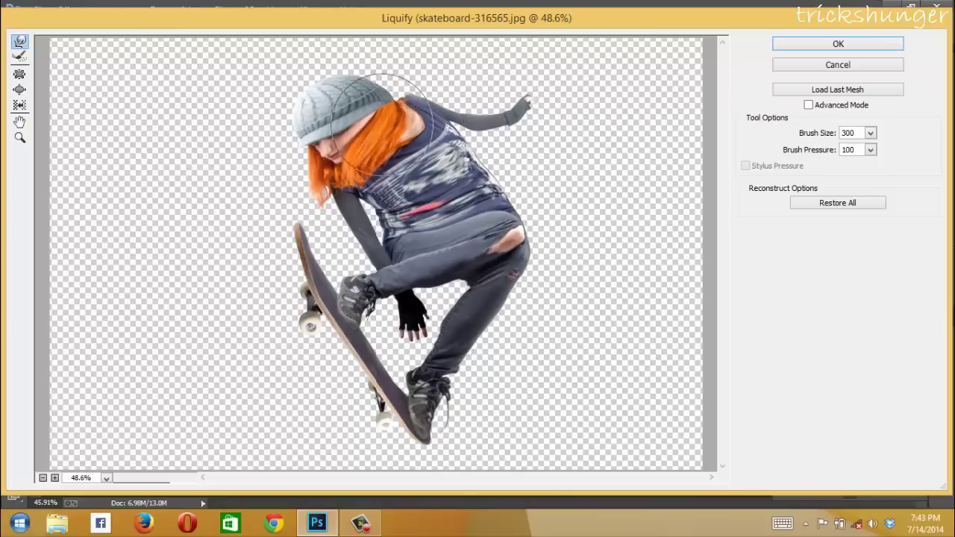
mouse_move(378, 91)
mouse_down()
mouse_move(523, 170)
mouse_move(550, 277)
mouse_move(436, 424)
mouse_move(529, 277)
mouse_move(533, 214)
mouse_move(530, 232)
mouse_up()
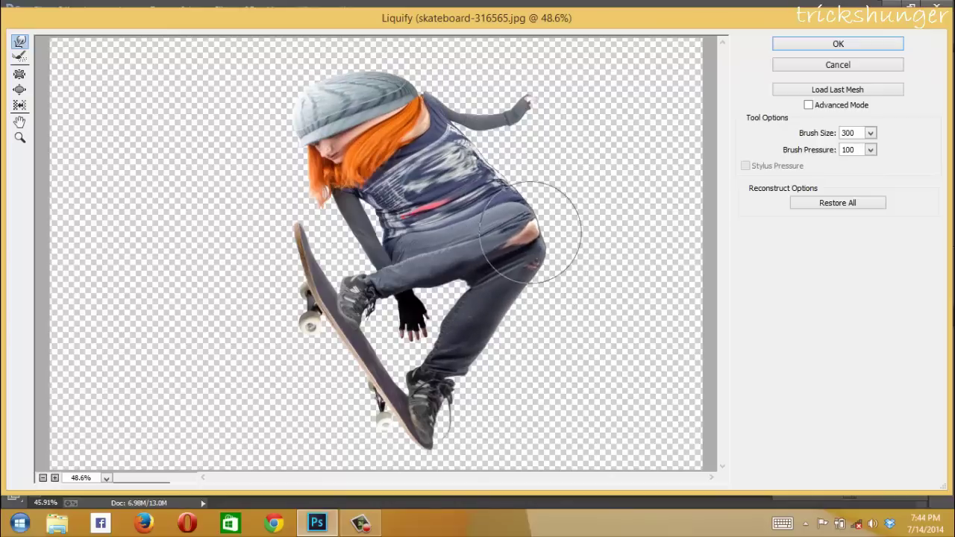
key(Return)
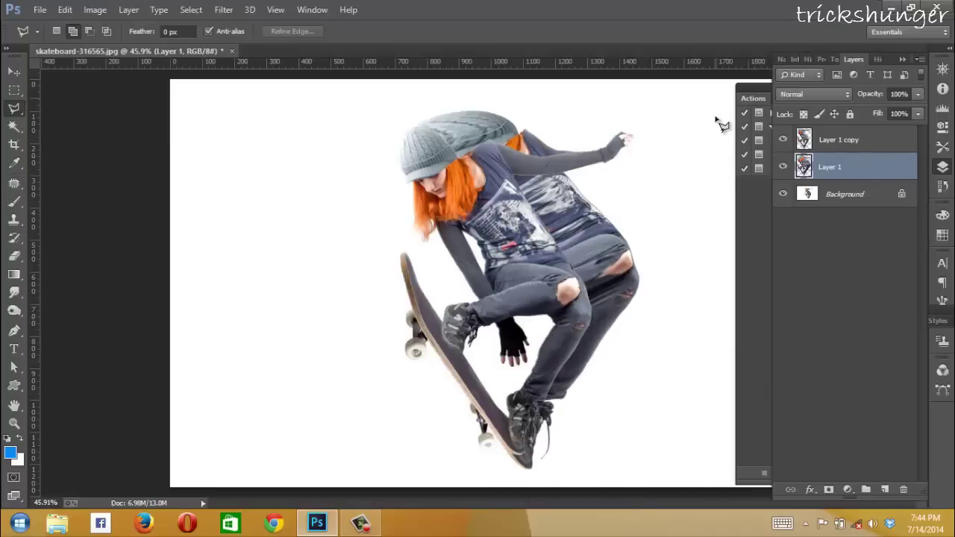
Add Layer 2 above Background, clip Layer 1 to it, and add Layer 3 above Background.
click(839, 203)
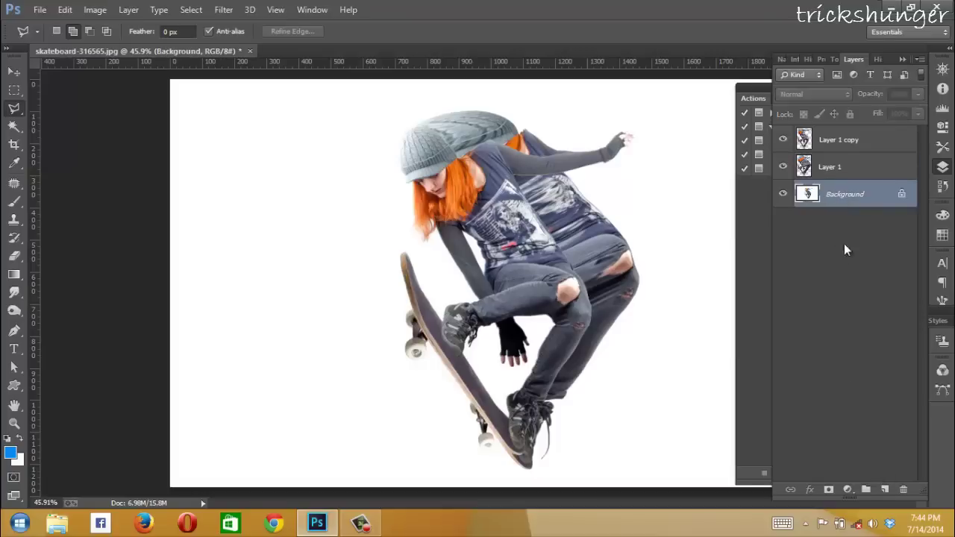
click(884, 490)
click(848, 172)
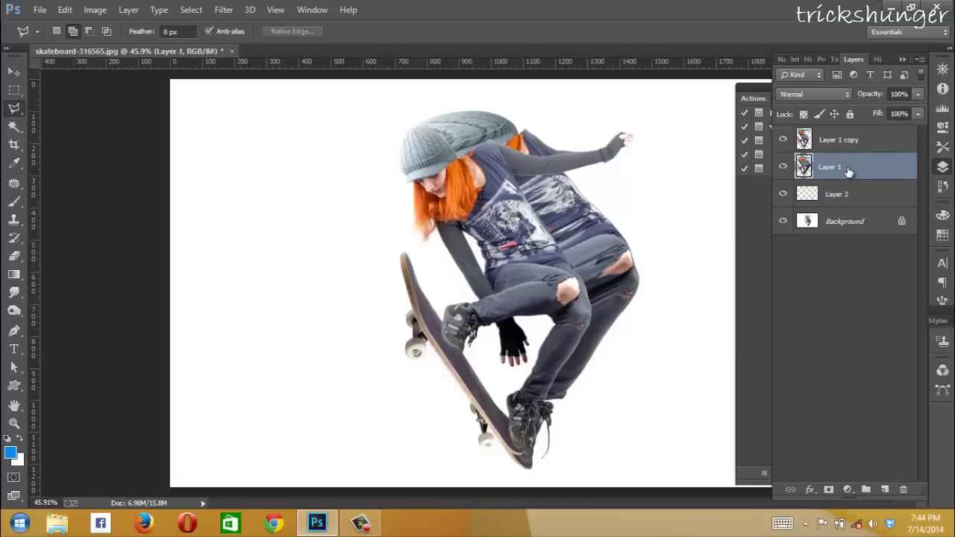
right_click(864, 171)
click(630, 248)
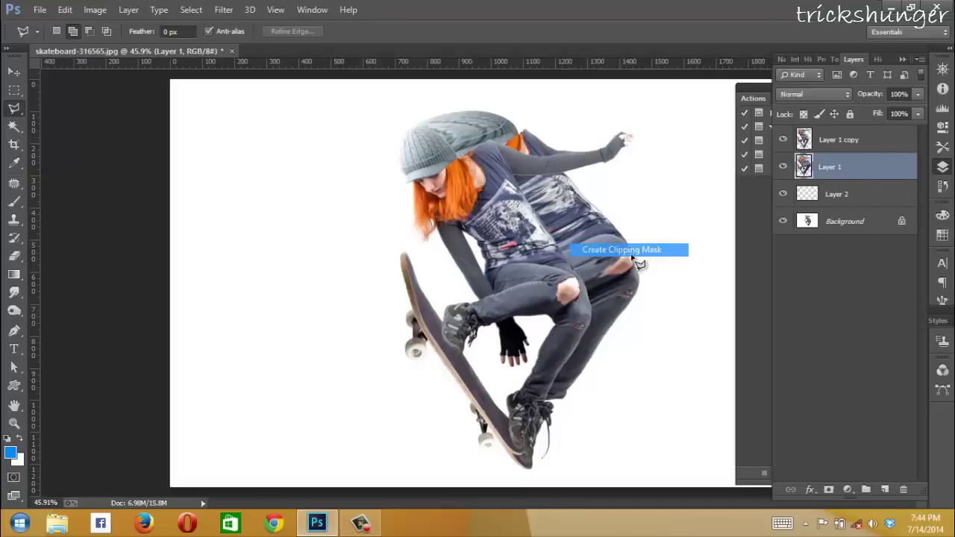
click(830, 229)
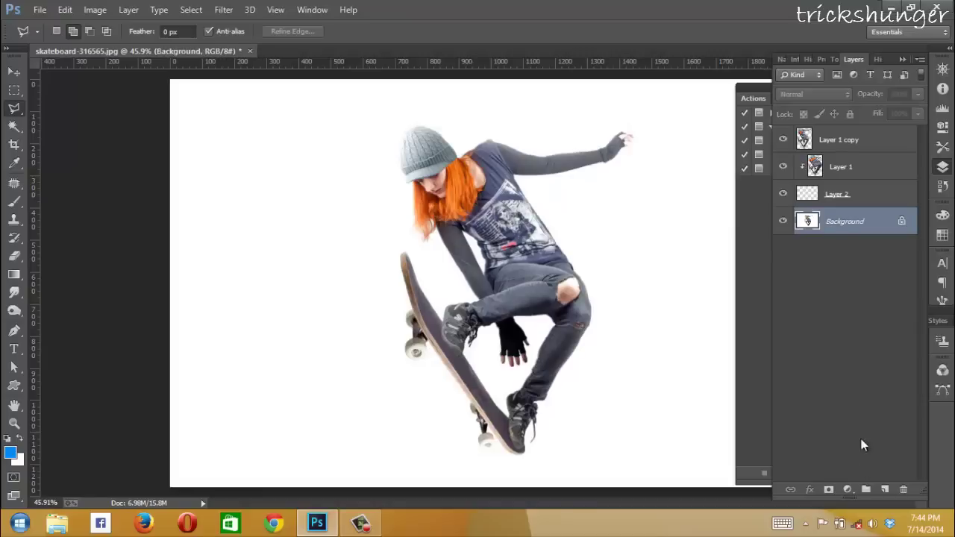
click(885, 491)
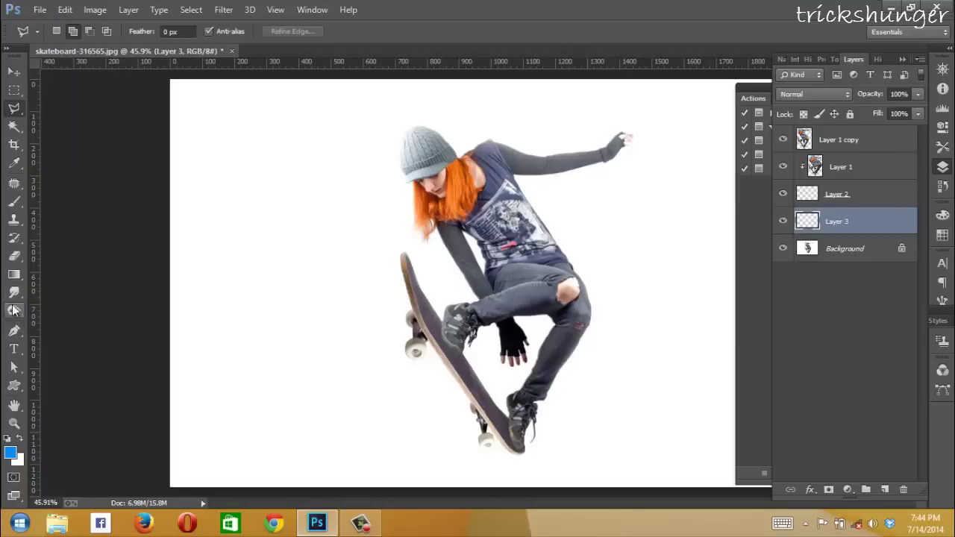
Fill Layer 3 with white #ffffff using the Paint Bucket Tool.
click(15, 276)
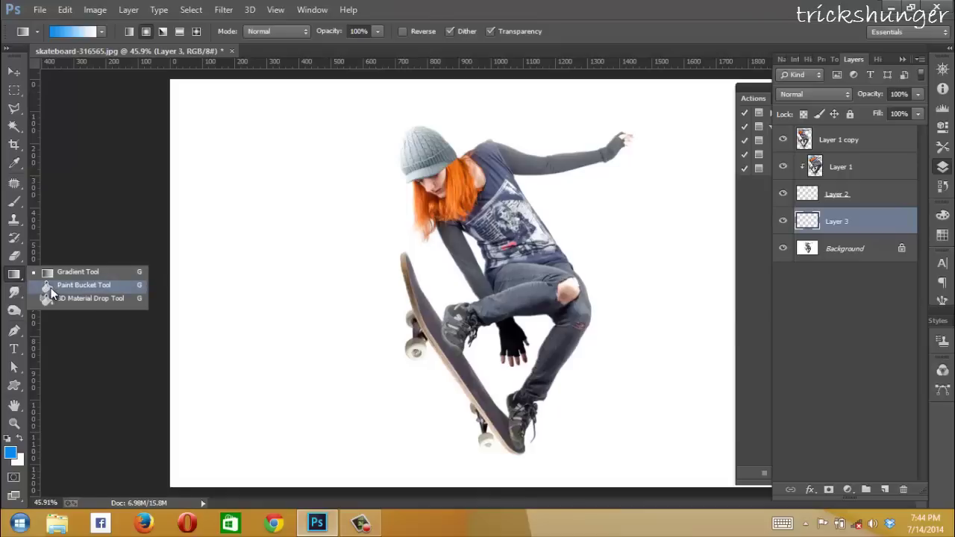
click(50, 288)
click(12, 454)
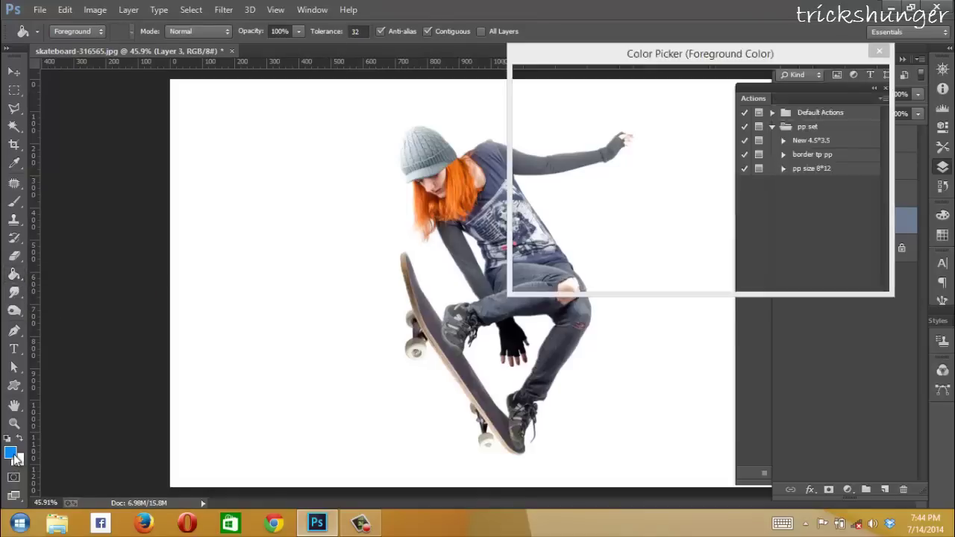
click(522, 88)
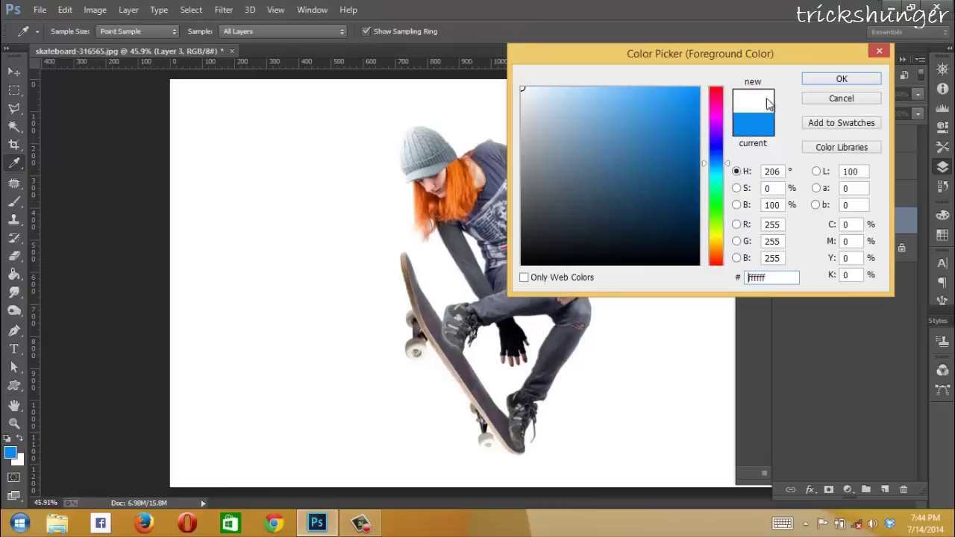
click(841, 79)
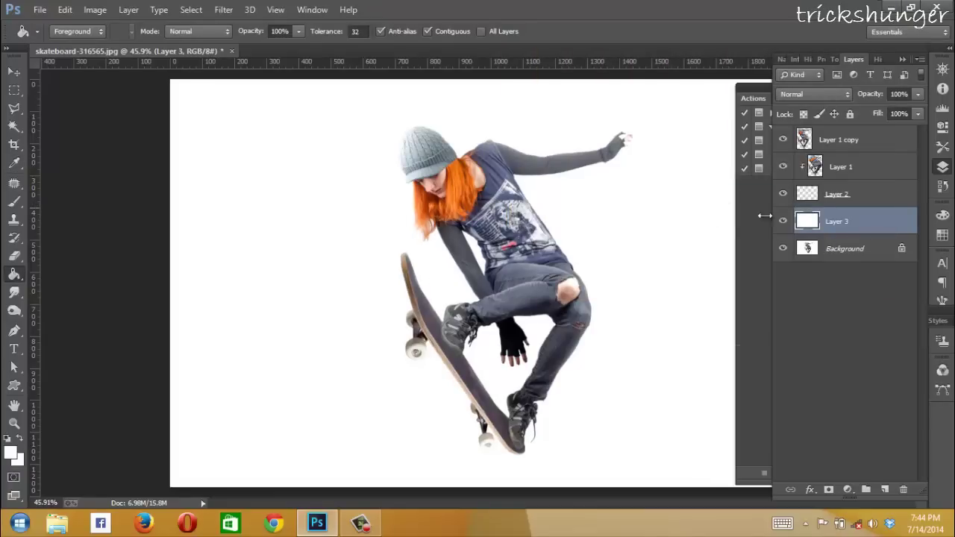
click(821, 140)
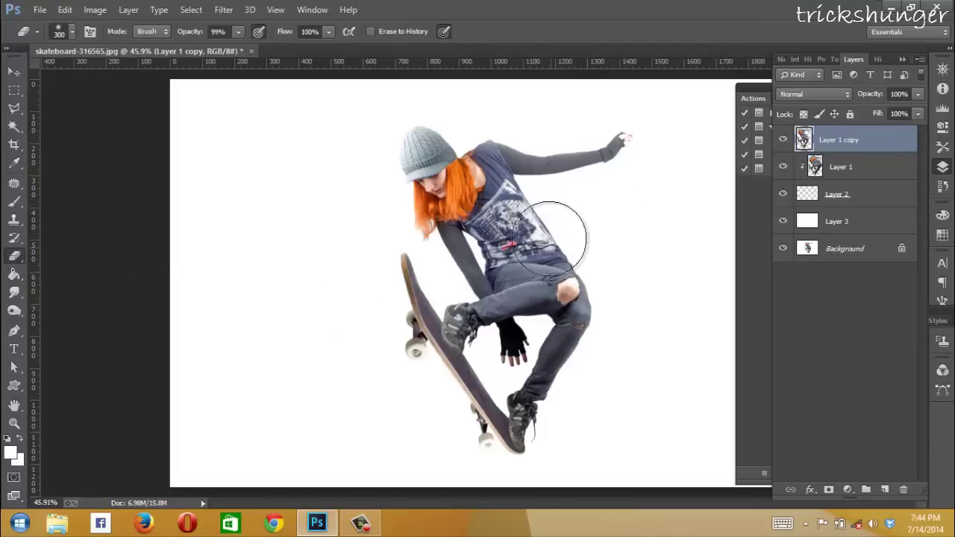
Erase speckles from the hat and shoulder with a 419 px scatter brush.
right_click(579, 199)
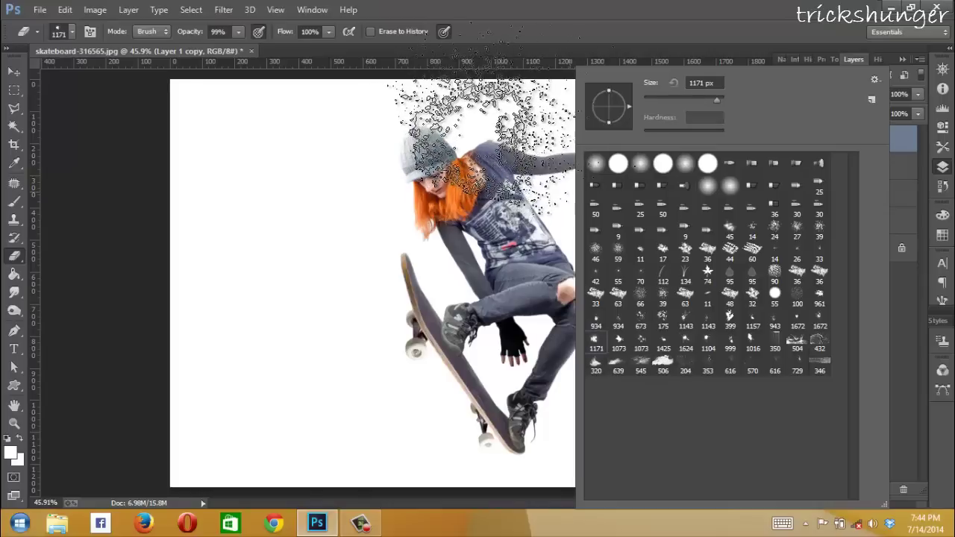
drag(713, 100, 709, 100)
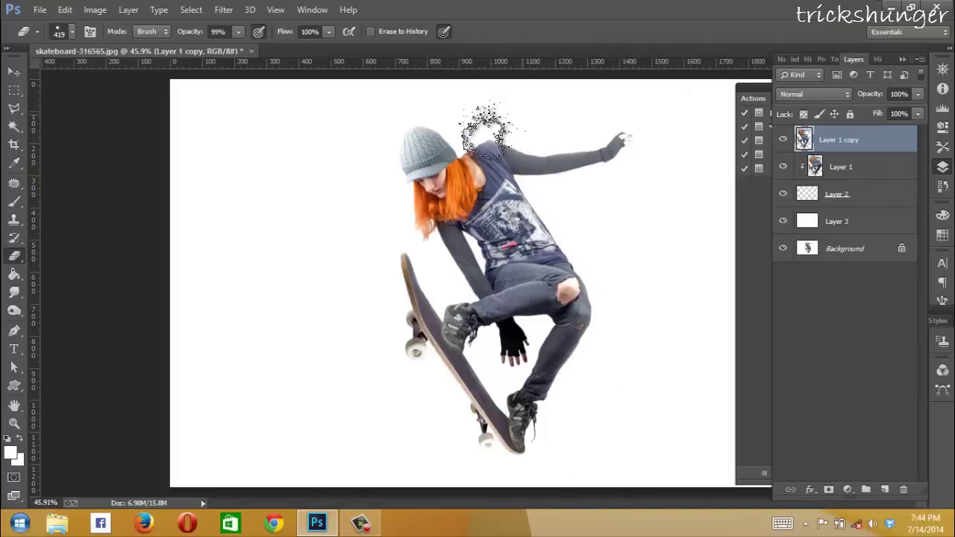
click(497, 119)
mouse_move(444, 127)
mouse_down()
mouse_move(489, 149)
mouse_move(616, 294)
mouse_move(603, 284)
mouse_up()
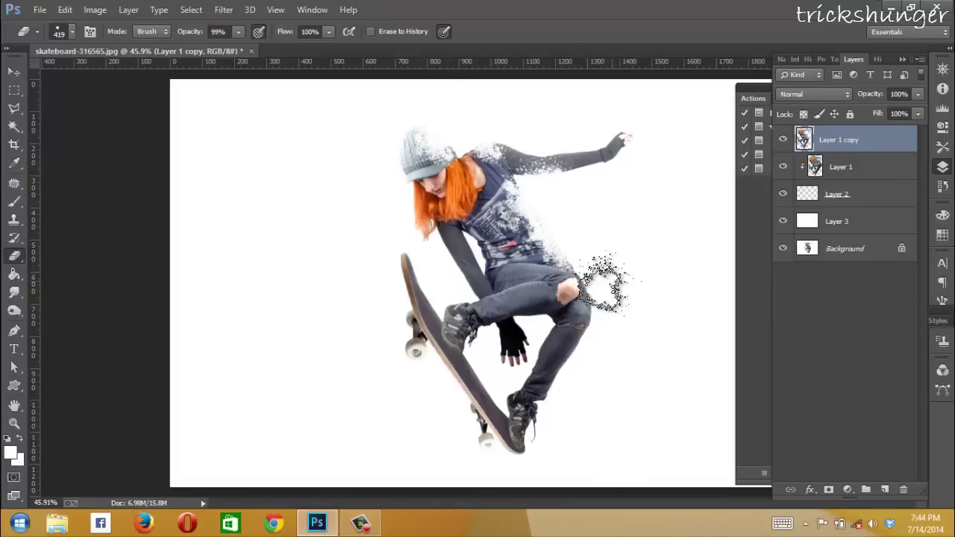
scroll(603, 284, up, 2)
scroll(603, 284, up, 1)
scroll(603, 283, up, 2)
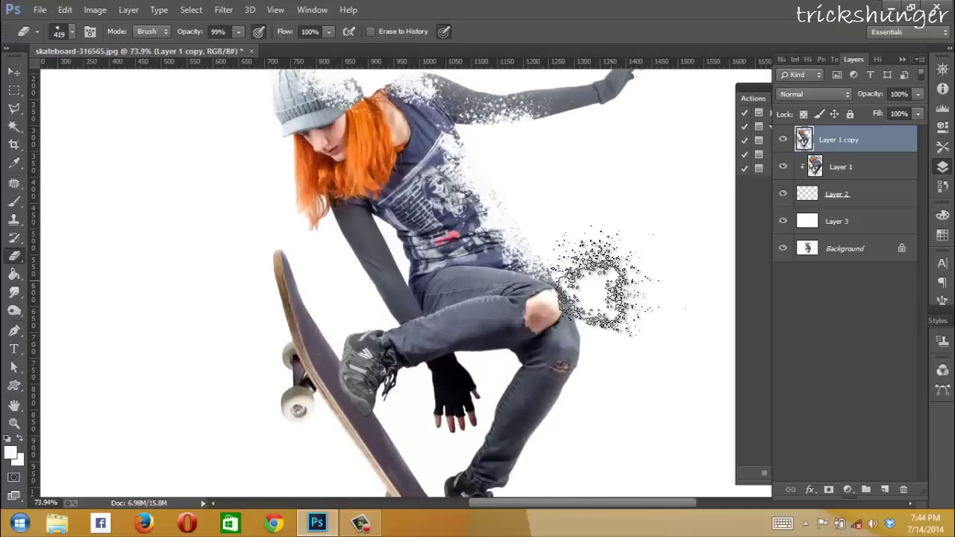
Erase speckles down the torso, knee and the leg's right edge.
drag(526, 227, 589, 324)
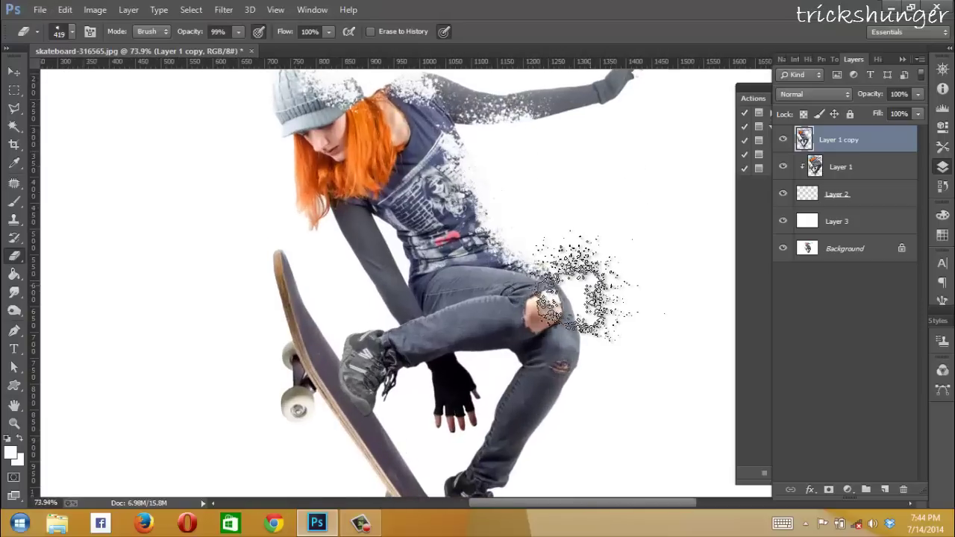
mouse_move(585, 325)
mouse_down()
mouse_move(609, 384)
mouse_move(567, 459)
mouse_up()
scroll(537, 441, down, 3)
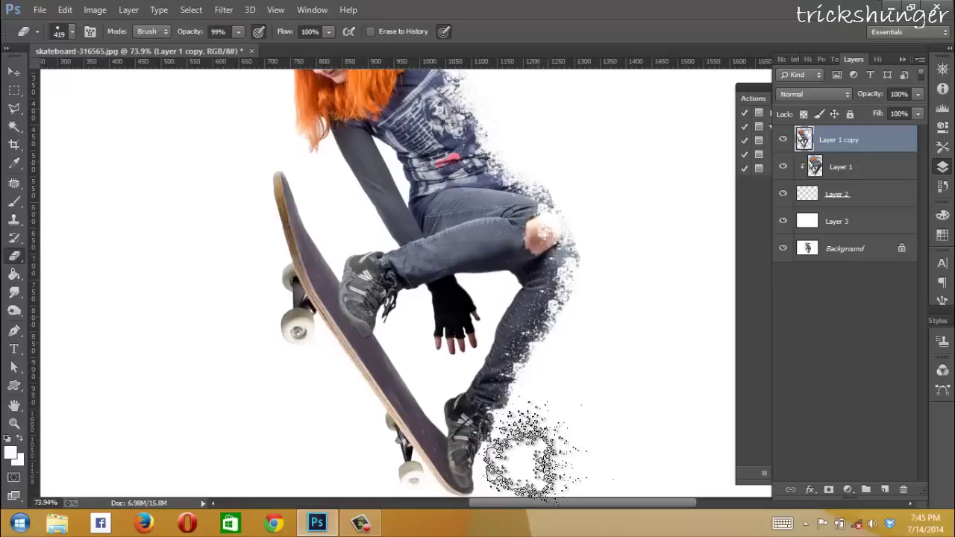
scroll(523, 406, down, 3)
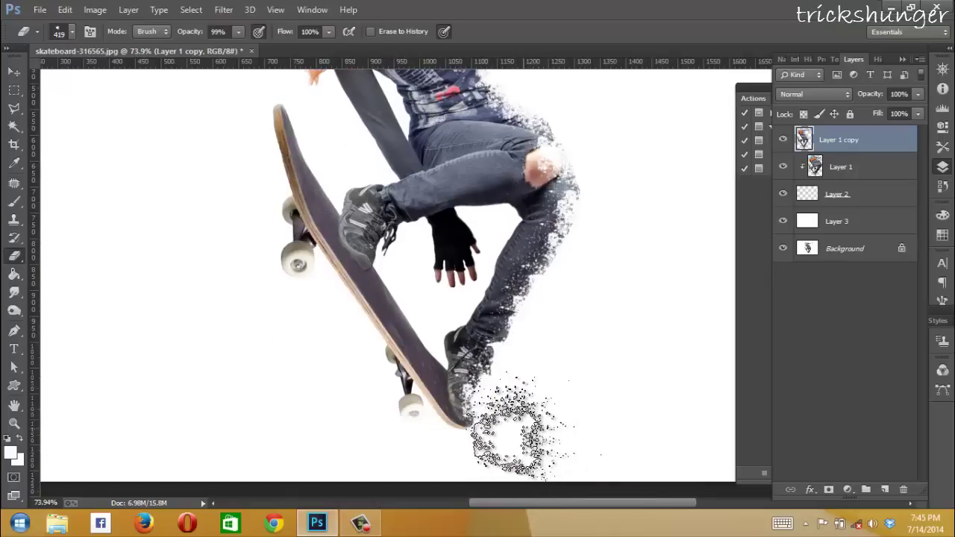
scroll(620, 187, up, 5)
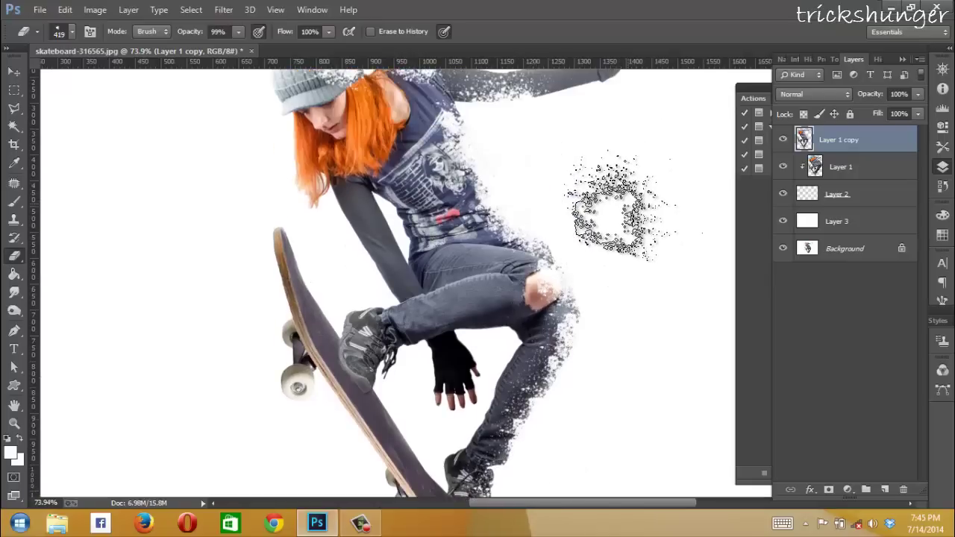
scroll(589, 206, up, 2)
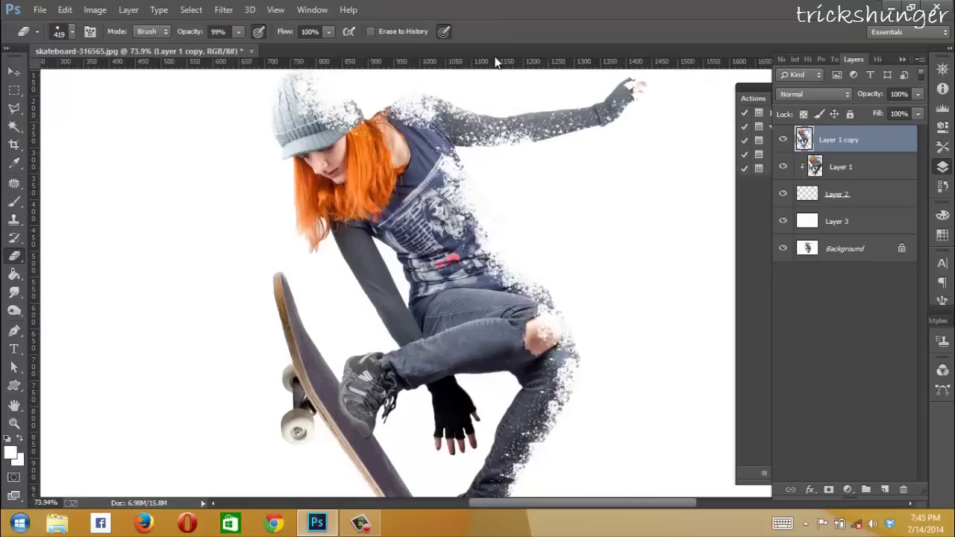
scroll(620, 112, up, 1)
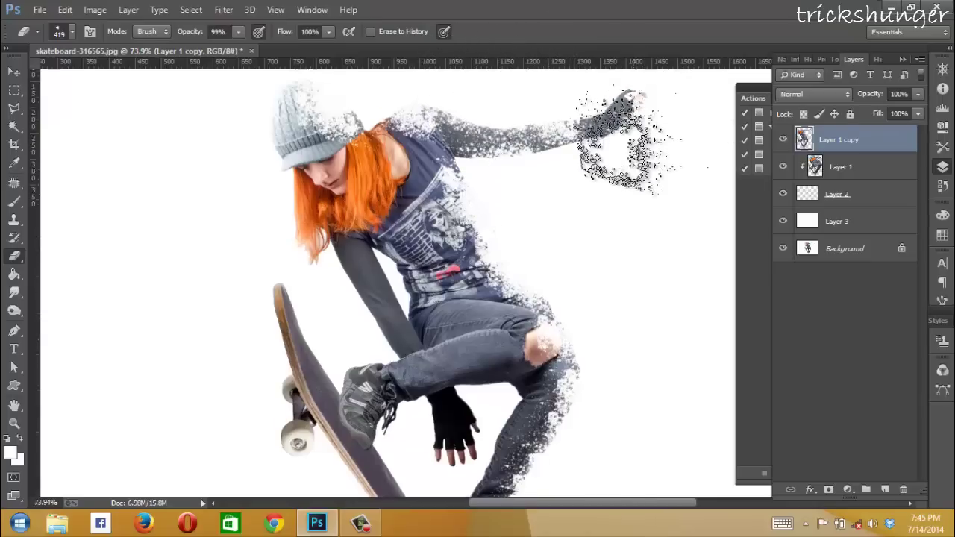
scroll(597, 120, up, 1)
click(836, 194)
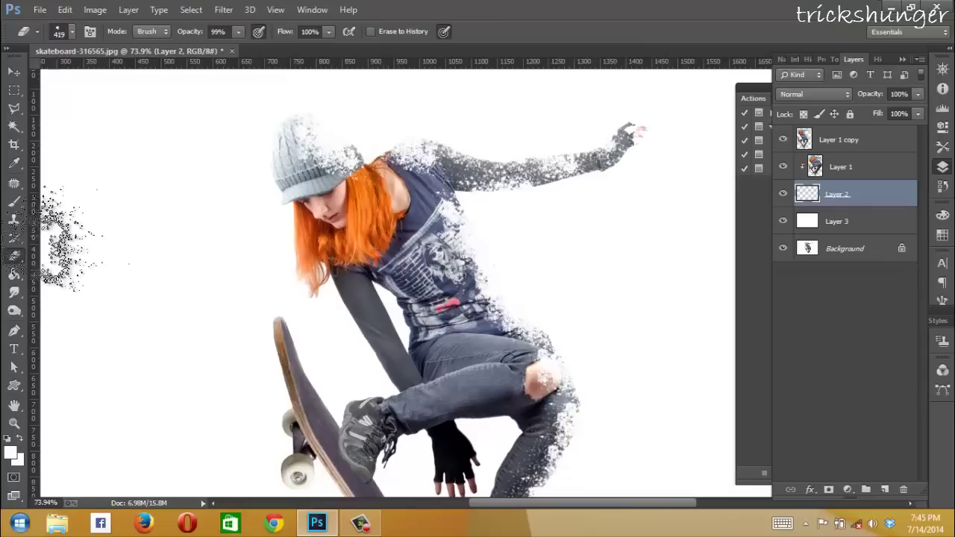
Stamp black particles right of the torso and arm with the 616 px scatter brush.
key(b)
right_click(532, 239)
double_click(688, 367)
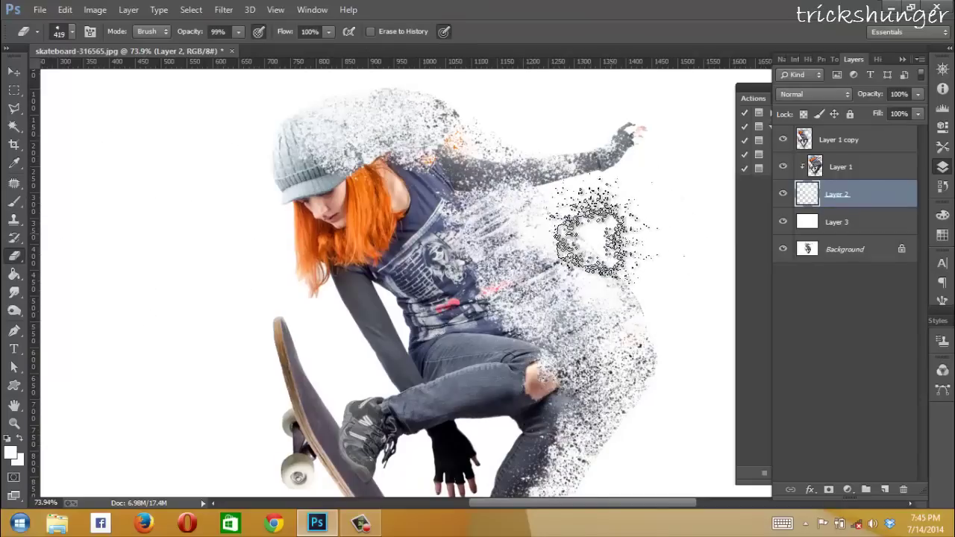
scroll(661, 341, down, 1)
scroll(634, 373, down, 3)
scroll(597, 373, down, 2)
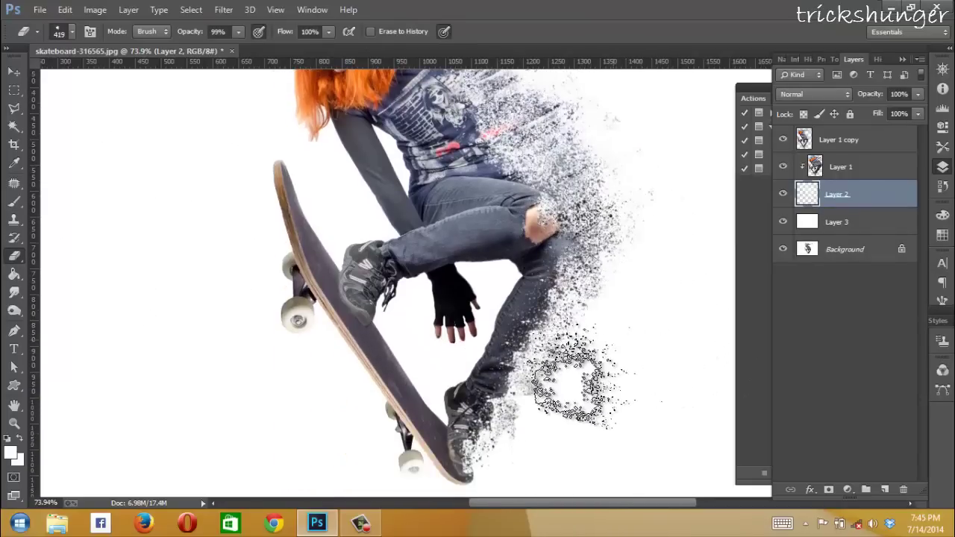
scroll(619, 341, up, 5)
scroll(656, 183, up, 3)
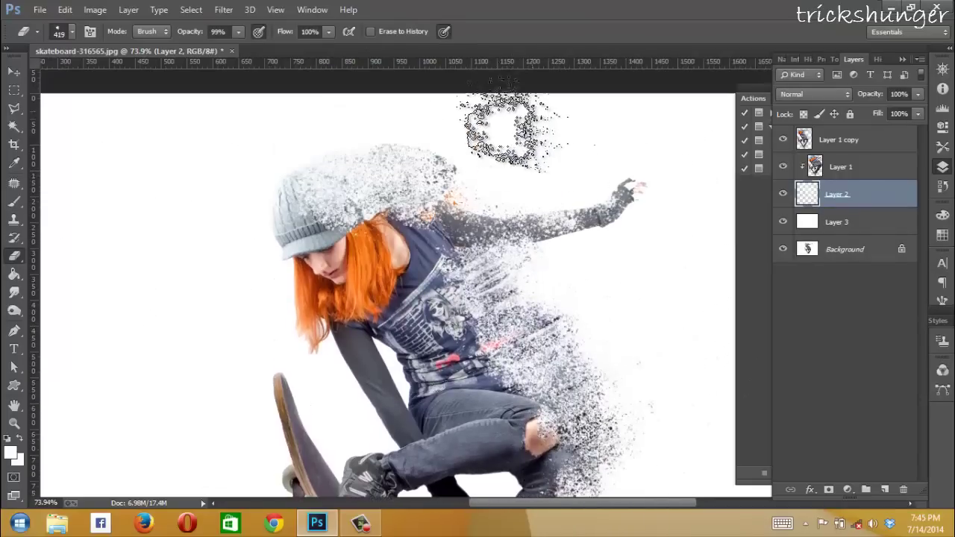
scroll(682, 277, down, 2)
scroll(75, 343, up, 1)
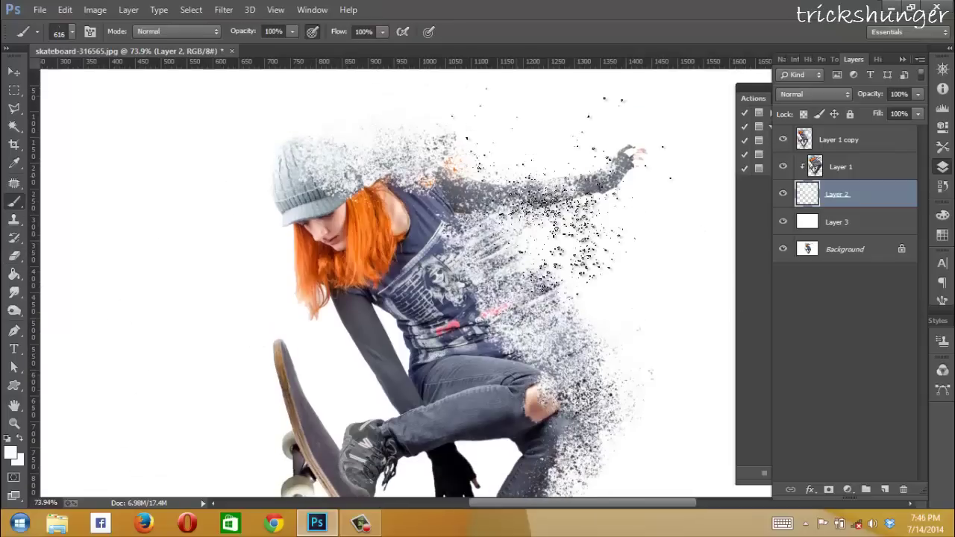
key(b)
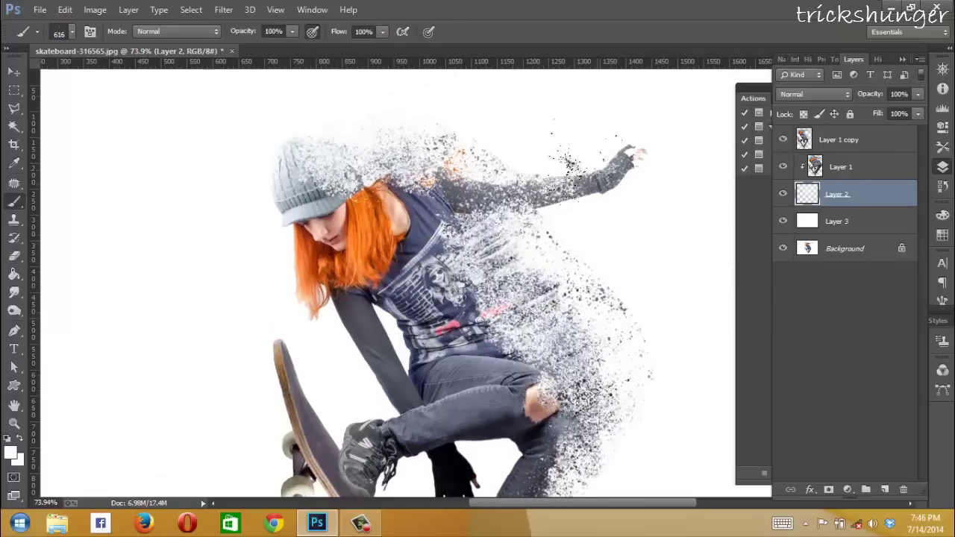
click(601, 273)
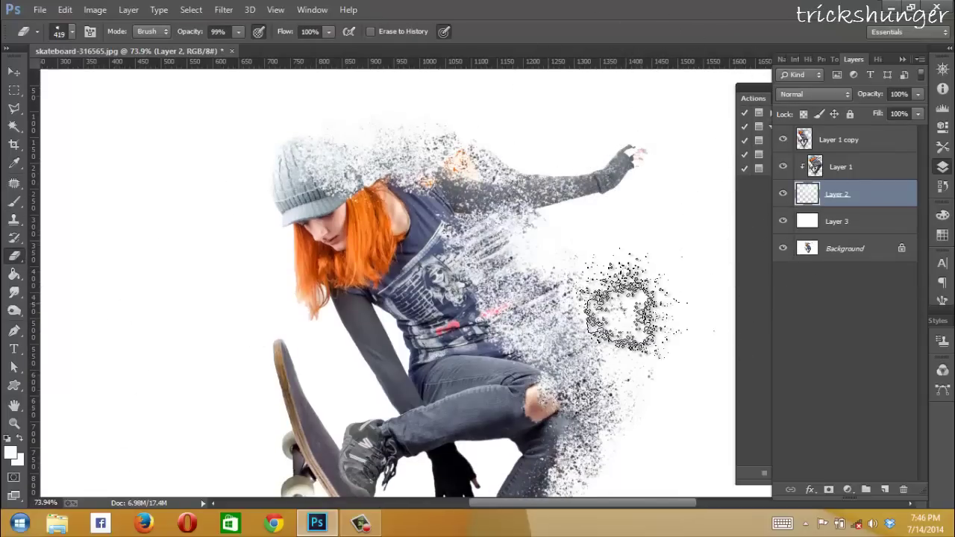
Paint dispersion particles over the hat and arm with the larger 616 px scatter brush.
right_click(526, 268)
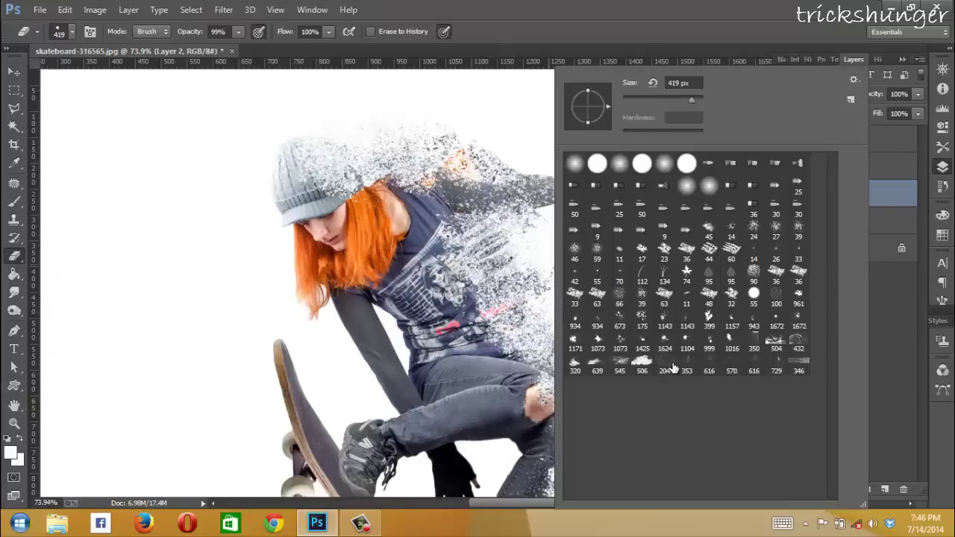
double_click(709, 364)
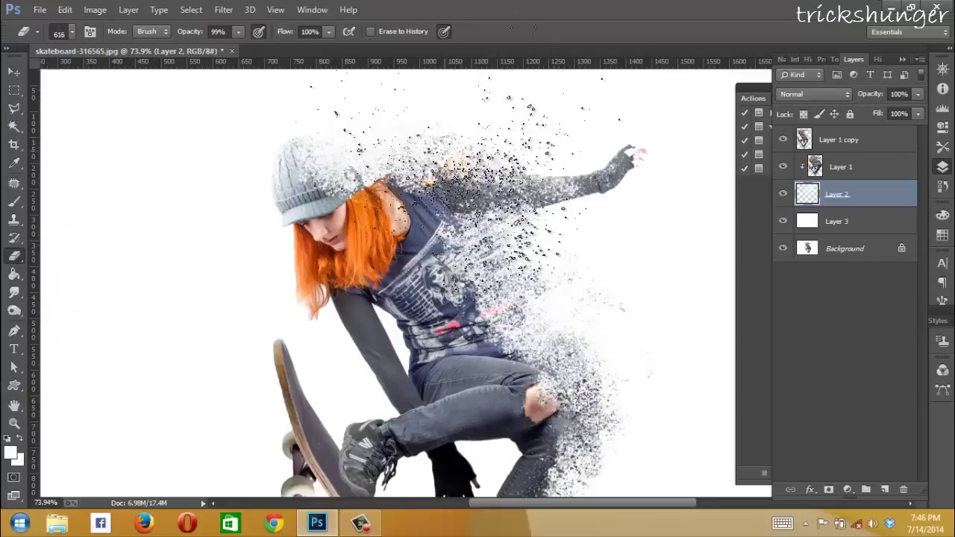
scroll(520, 448, down, 3)
scroll(520, 448, down, 1)
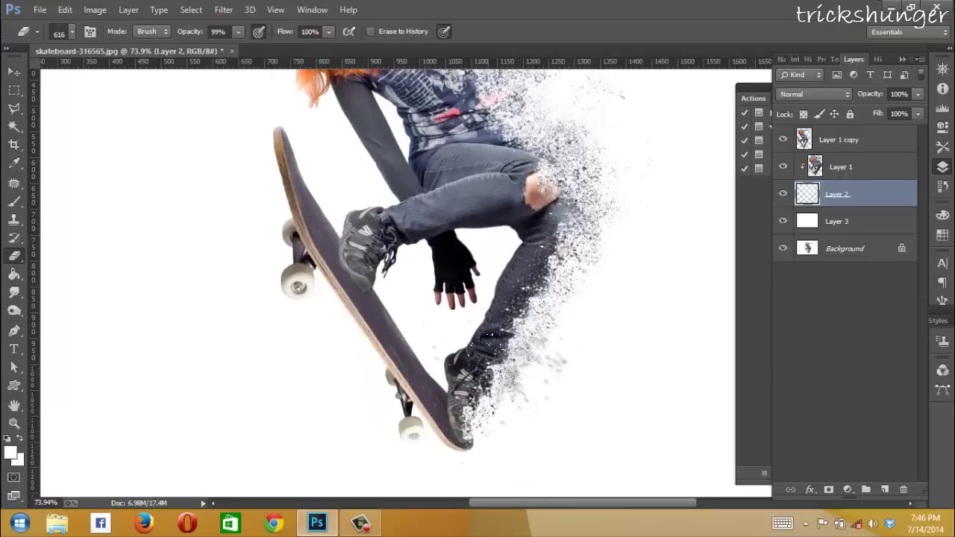
scroll(520, 447, up, 4)
key(b)
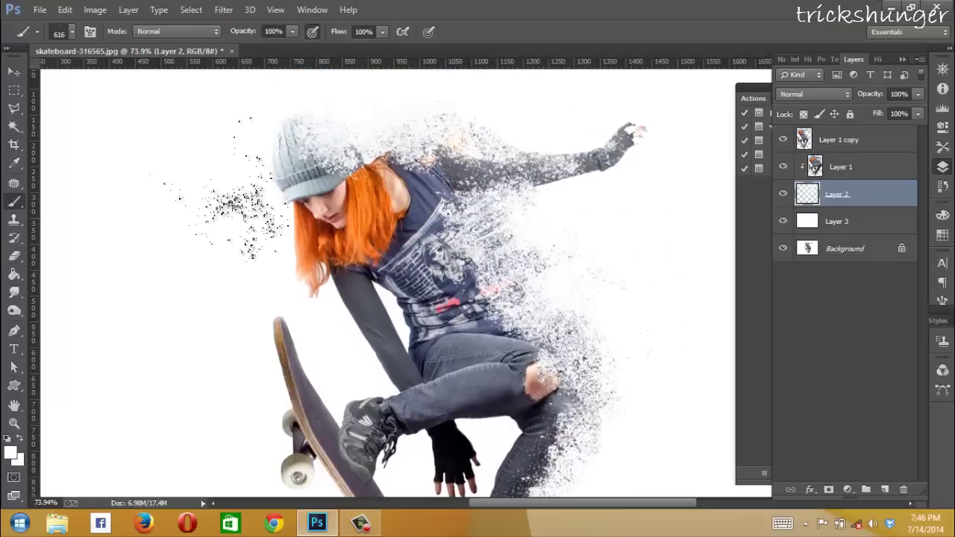
drag(321, 120, 627, 134)
Erase particles across the hat and right side of Layer 2.
click(13, 256)
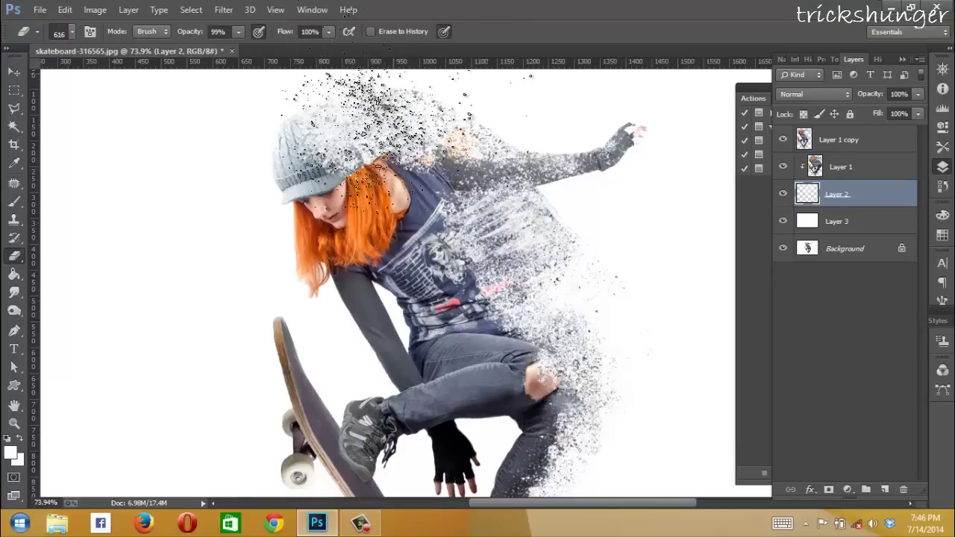
drag(373, 119, 634, 254)
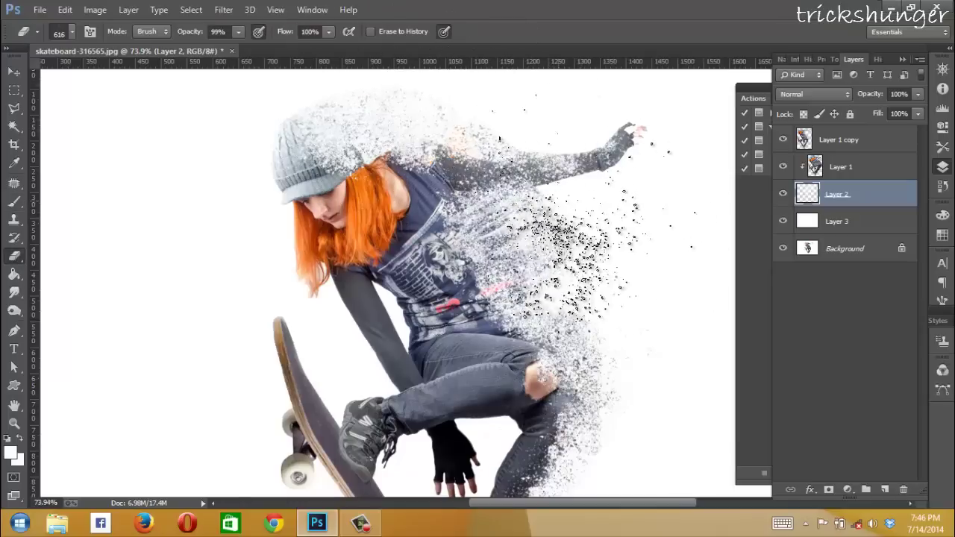
scroll(448, 119, up, 2)
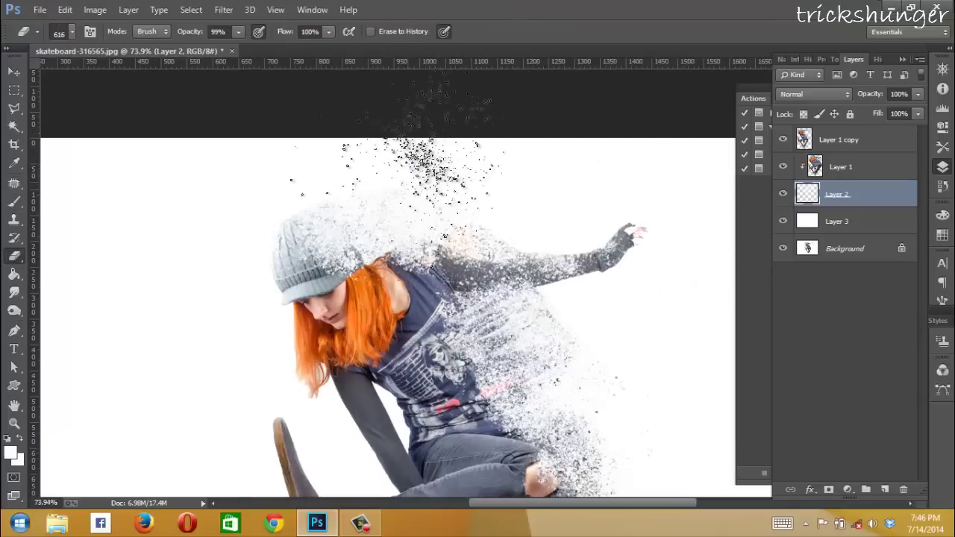
scroll(597, 194, down, 2)
click(14, 202)
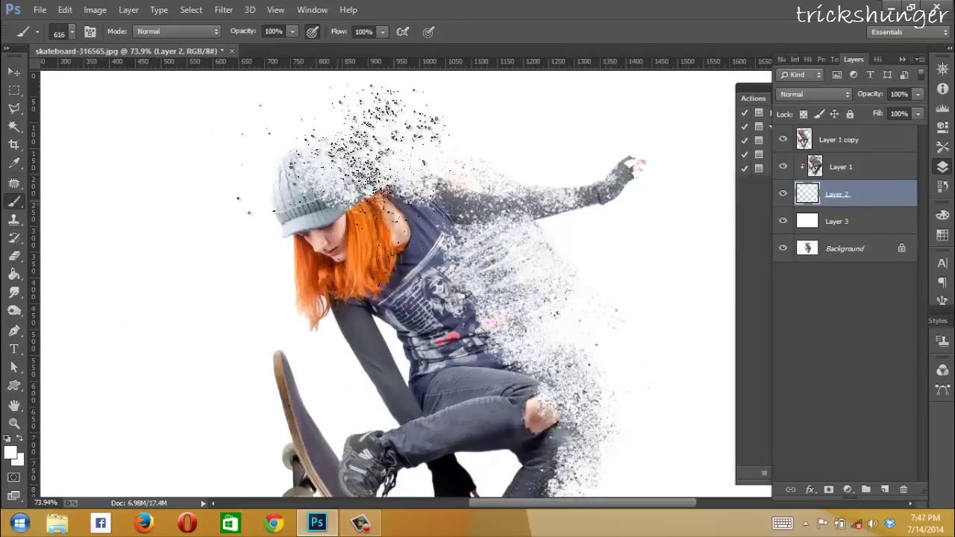
key(e)
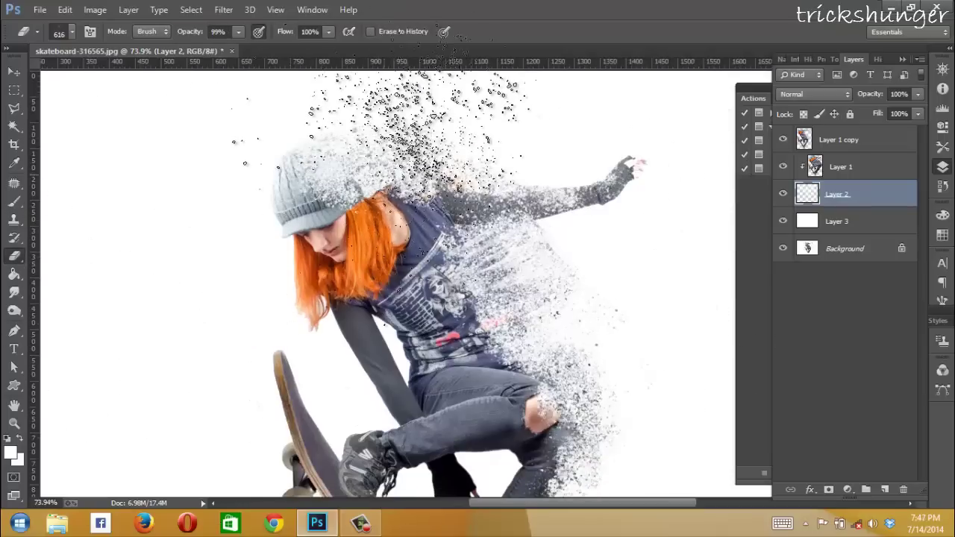
scroll(690, 351, down, 1)
scroll(694, 351, up, 1)
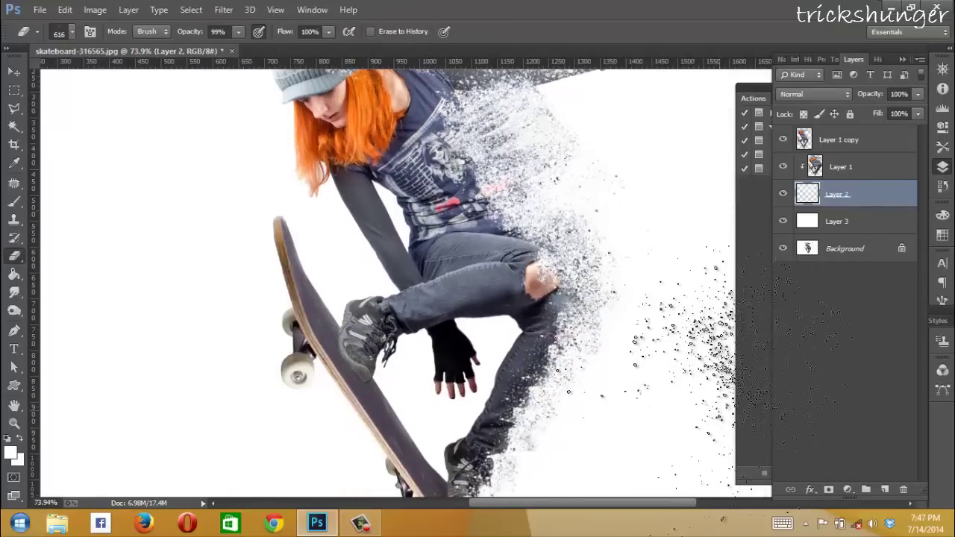
scroll(694, 351, down, 3)
scroll(694, 350, up, 3)
scroll(694, 351, down, 1)
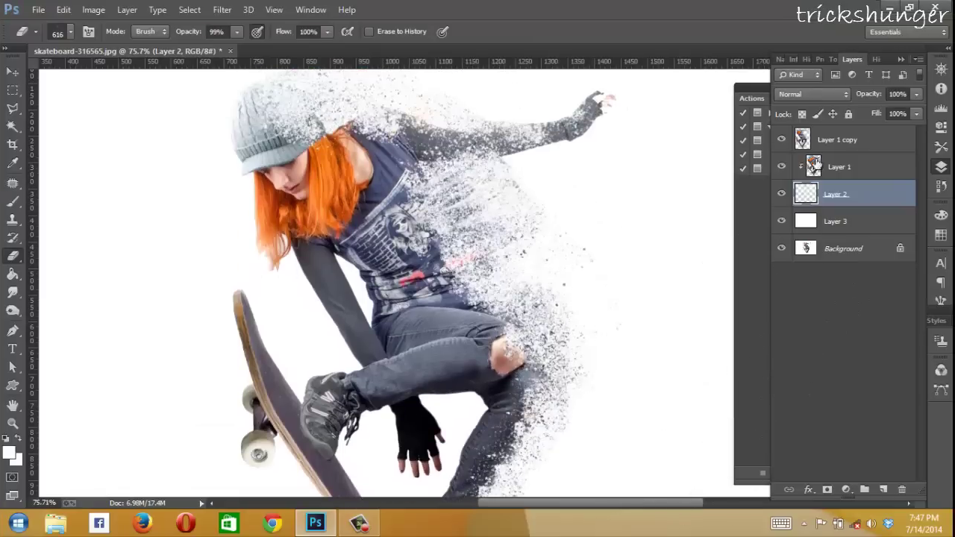
Duplicate Layer 1 copy via Layer Via Copy, creating Layer 1 copy 2.
click(814, 141)
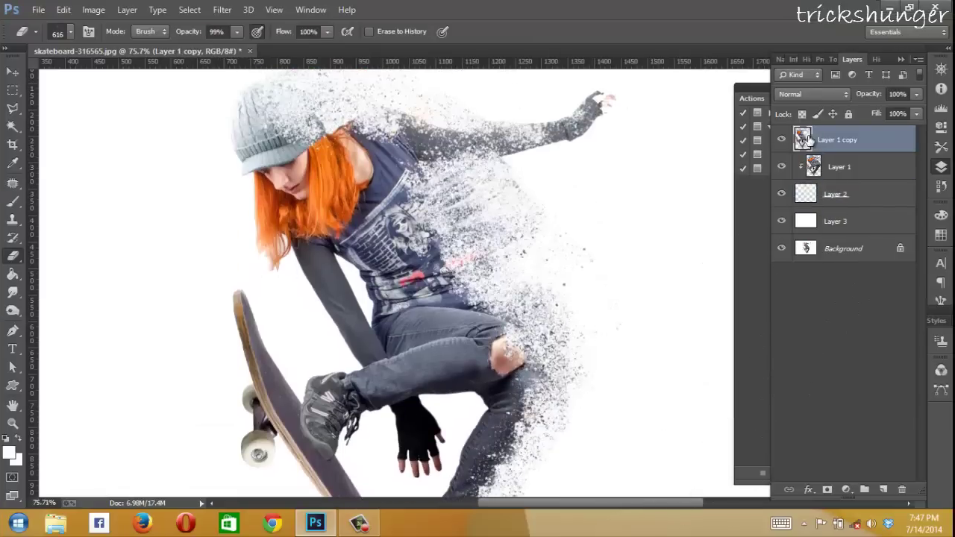
click(189, 9)
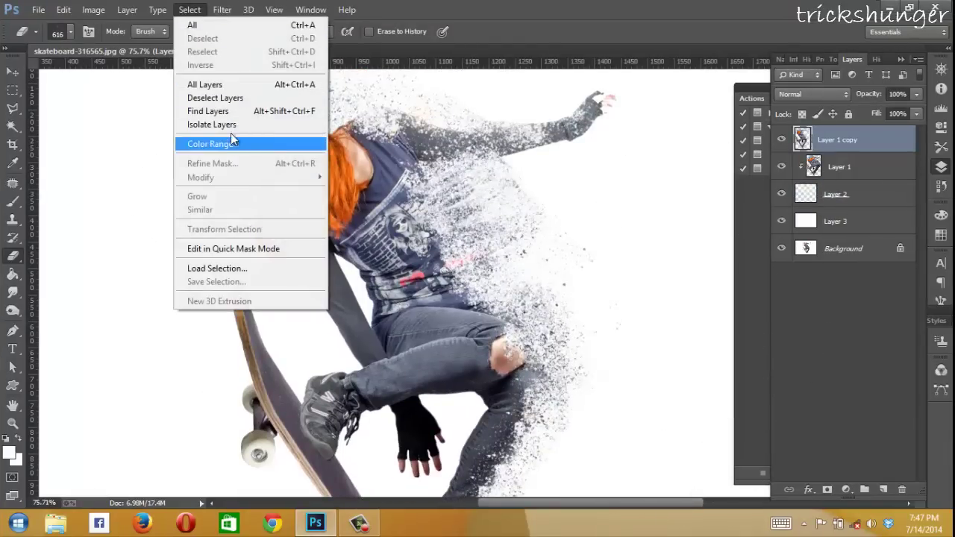
click(190, 9)
click(221, 9)
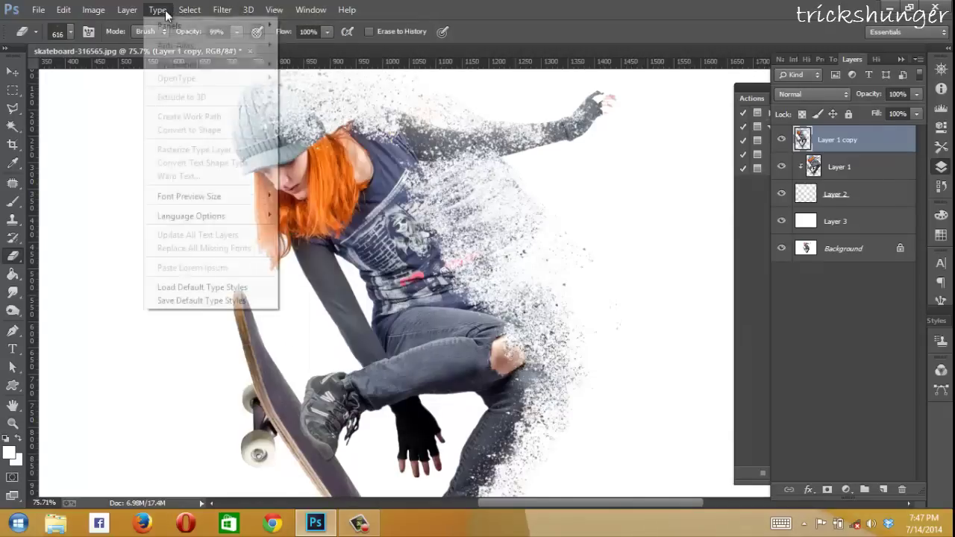
mouse_move(134, 25)
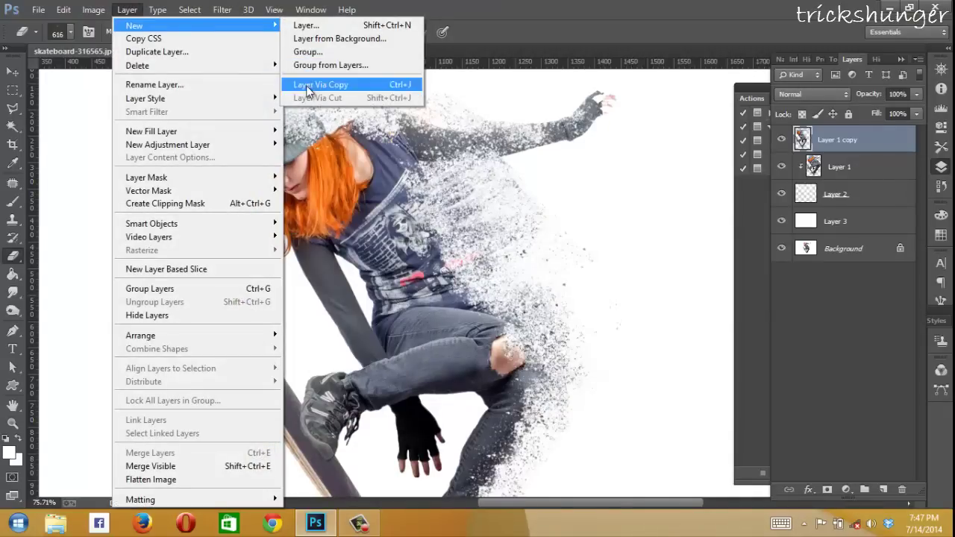
click(307, 89)
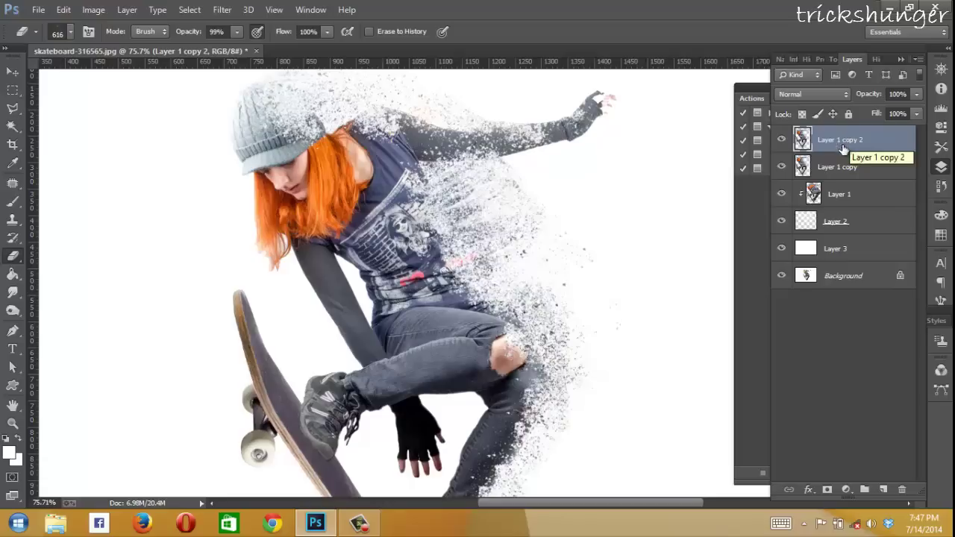
Liquify Layer 1, forward-warping the shirt and arm into smeared streaks to the right.
click(816, 196)
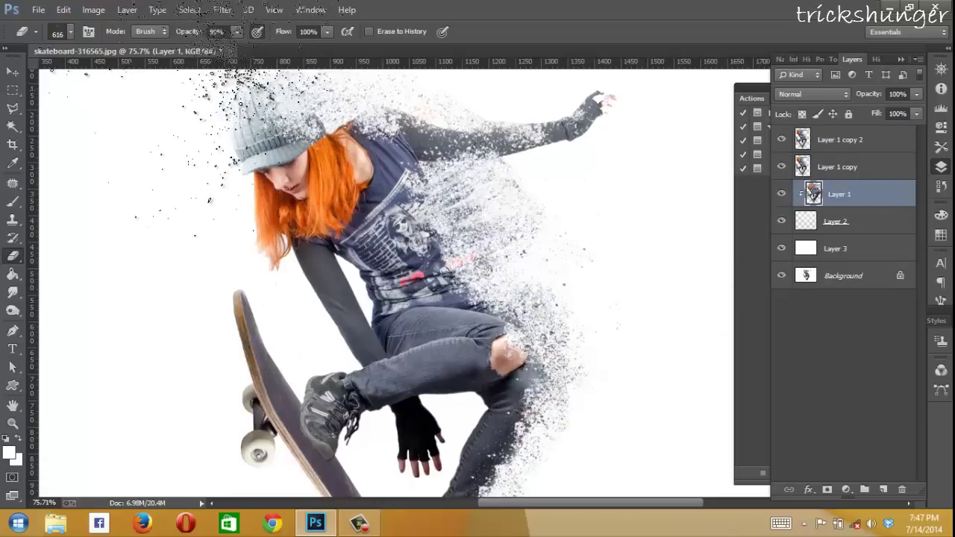
click(225, 10)
click(260, 120)
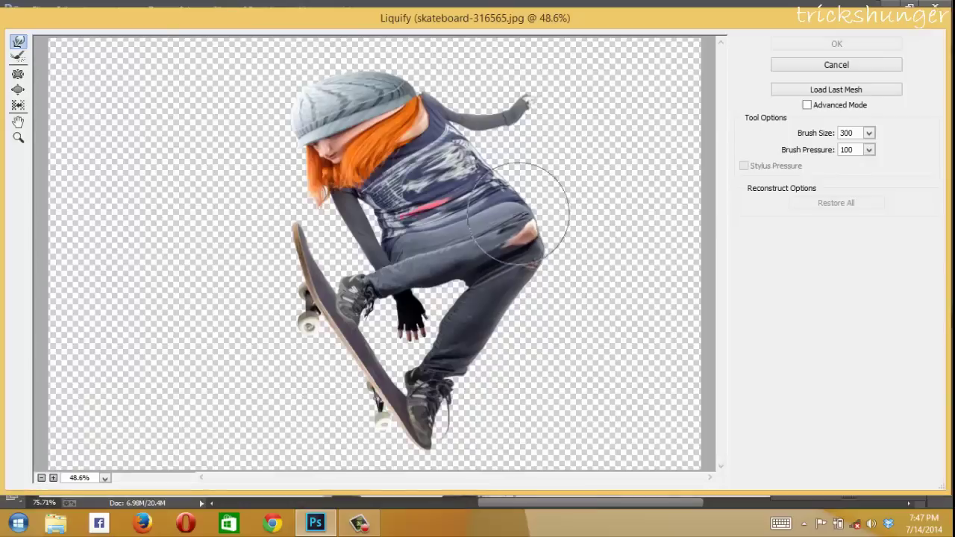
mouse_move(533, 234)
mouse_down()
mouse_move(484, 124)
mouse_move(521, 141)
mouse_move(536, 172)
mouse_move(575, 128)
mouse_up()
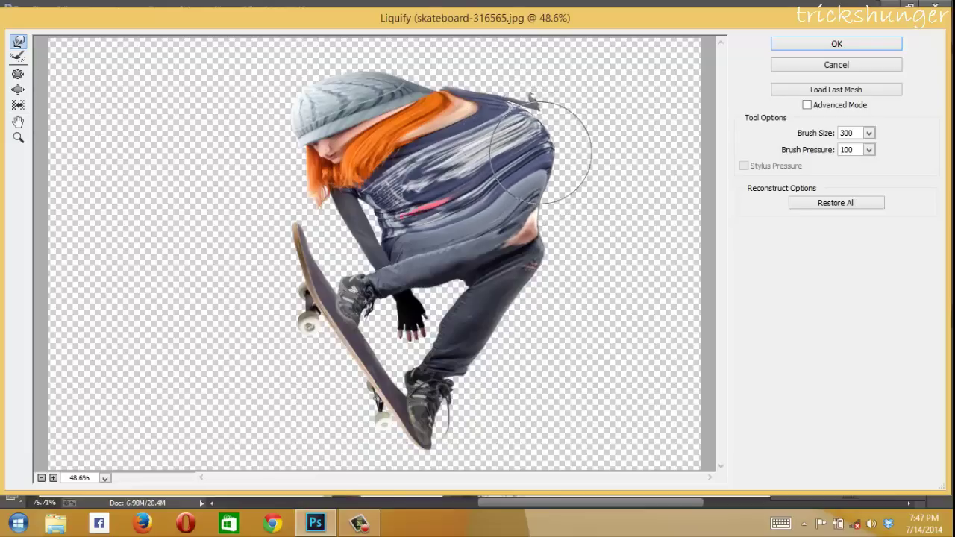
click(822, 44)
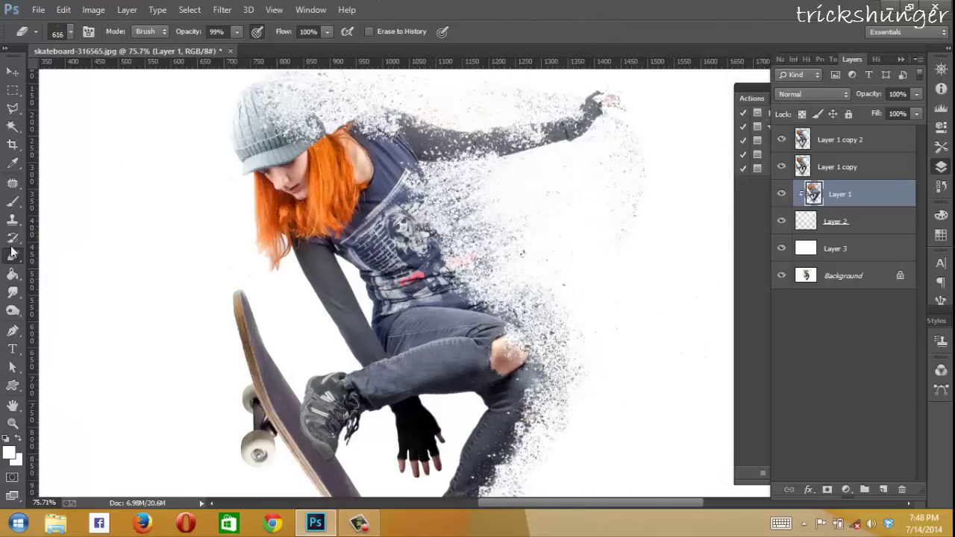
Select Layer 2 and toggle between the particle Brush and the Eraser.
click(14, 203)
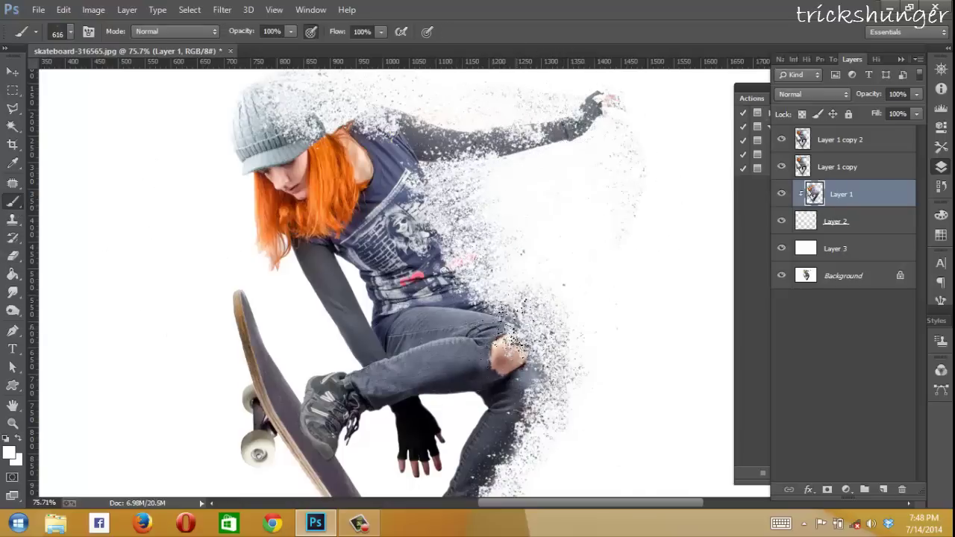
click(806, 222)
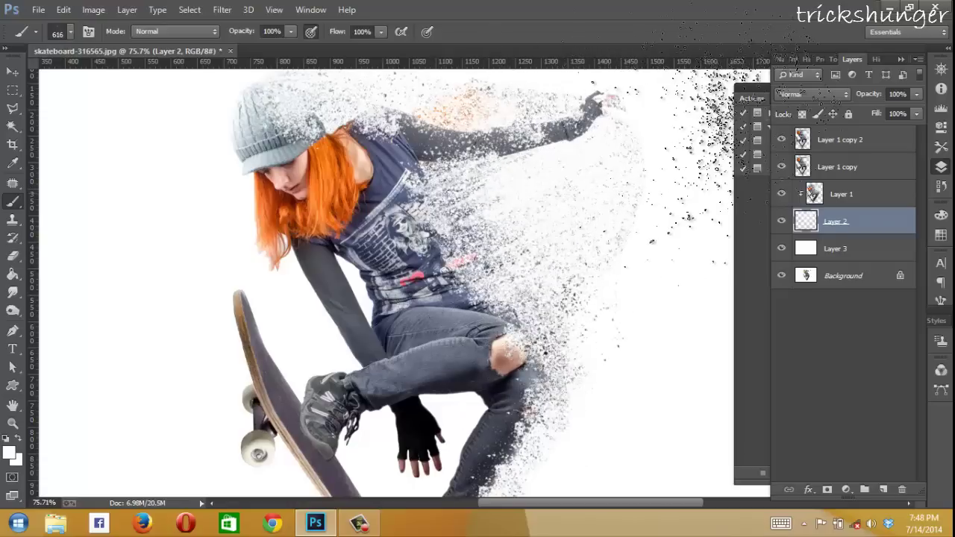
click(15, 256)
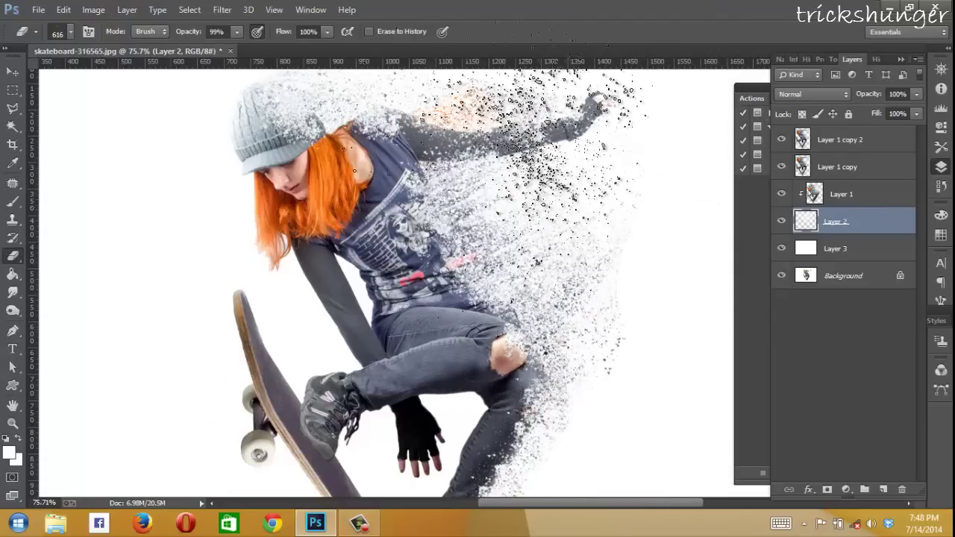
scroll(403, 284, up, 2)
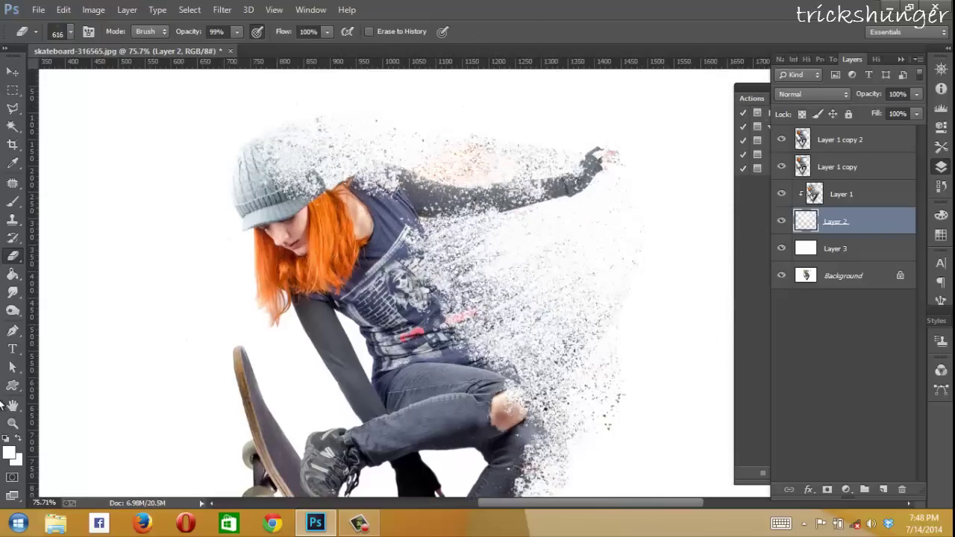
click(12, 202)
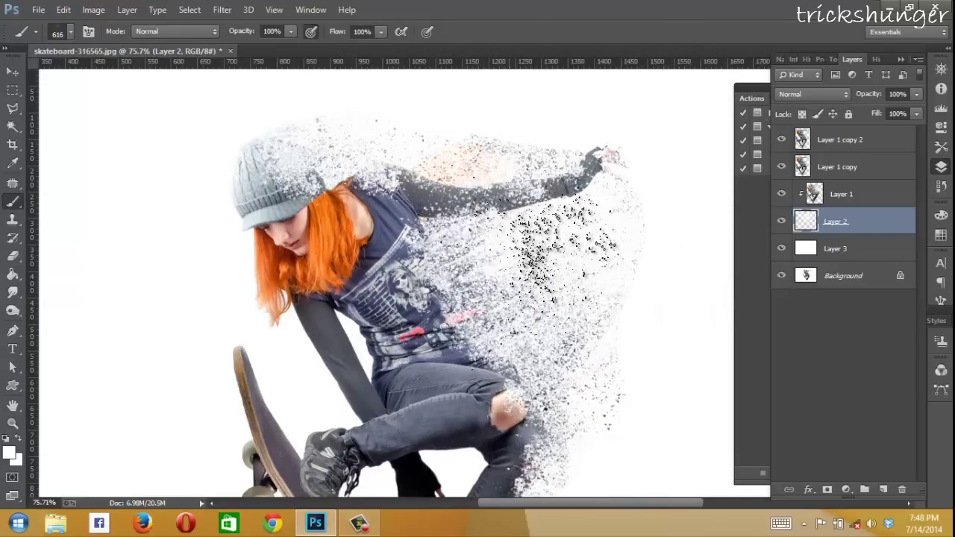
scroll(403, 283, down, 2)
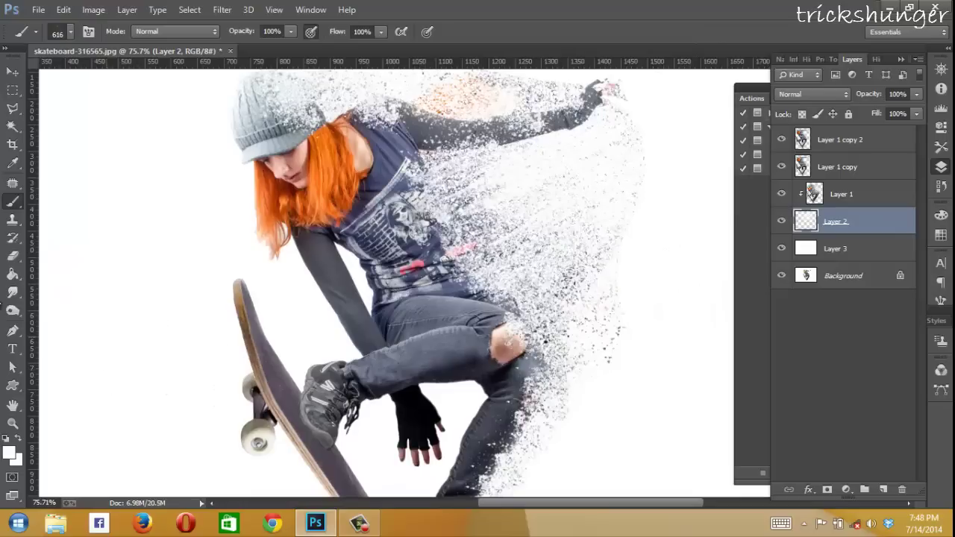
click(13, 256)
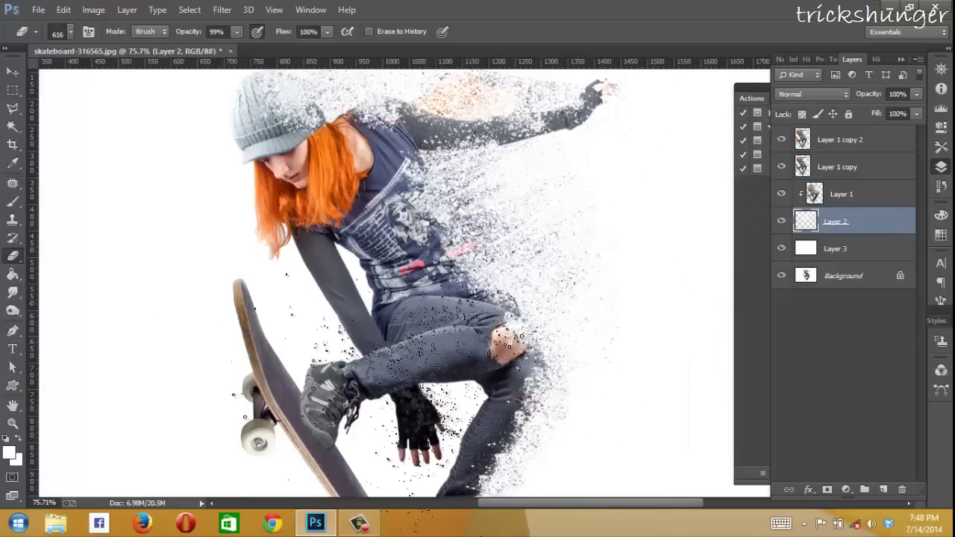
Scatter particles around the leg, the raised arm and the back.
key(b)
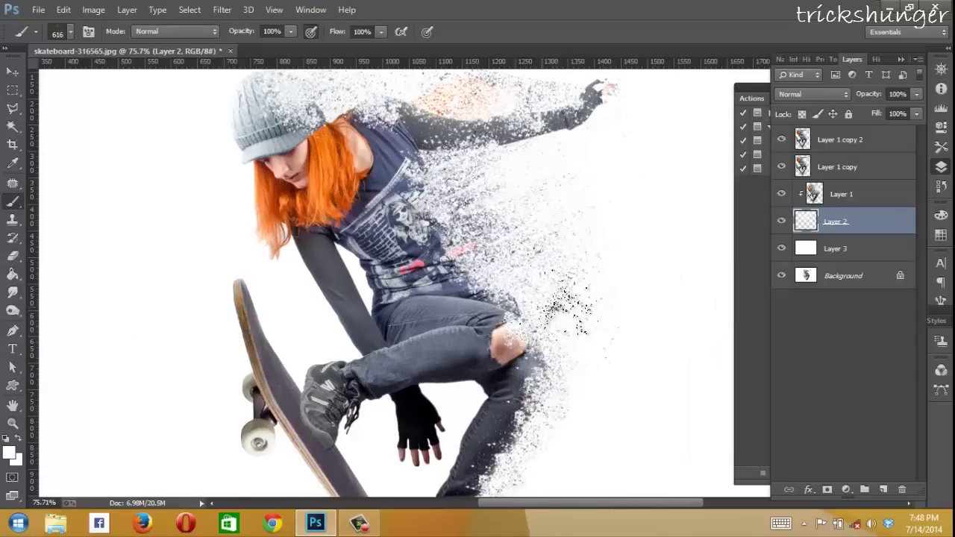
drag(567, 306, 657, 179)
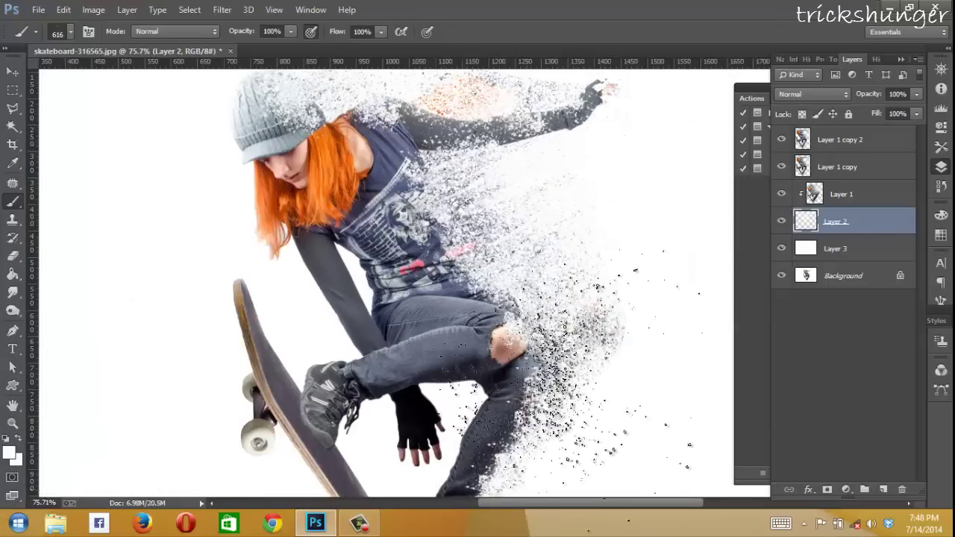
drag(560, 358, 620, 186)
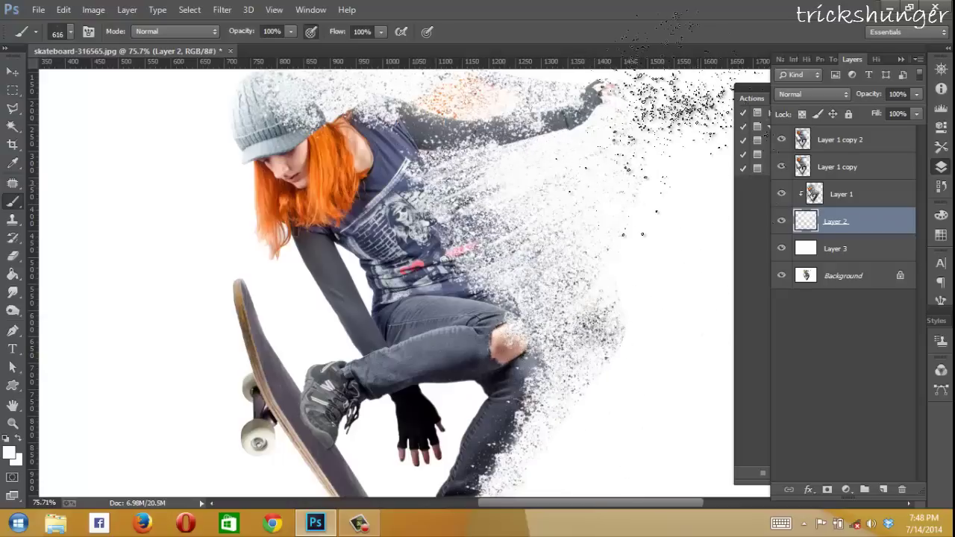
scroll(201, 336, up, 1)
scroll(97, 269, up, 1)
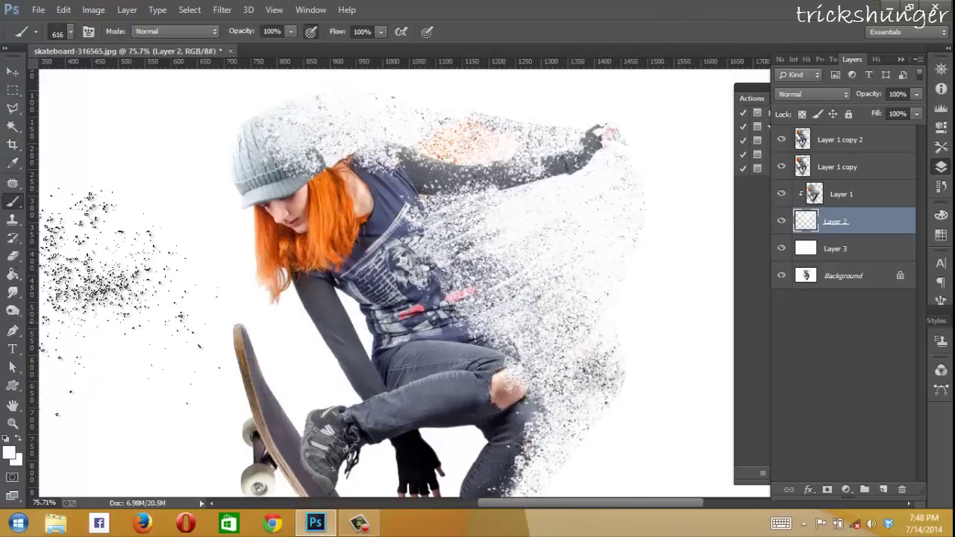
click(13, 256)
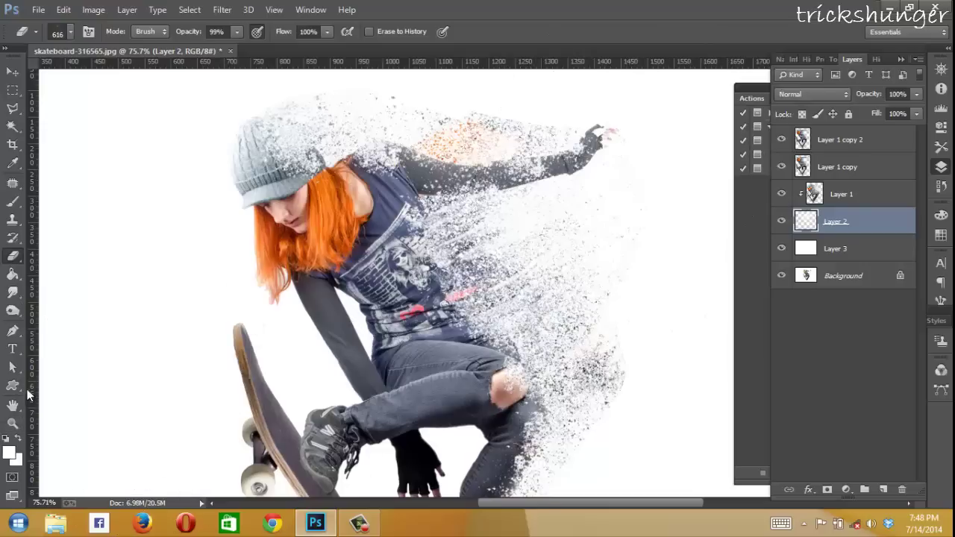
scroll(89, 358, down, 1)
Motion-blur Layer 1 copy 2 at -47° and 169 px, then nudge it slightly down.
key(ctrl+0)
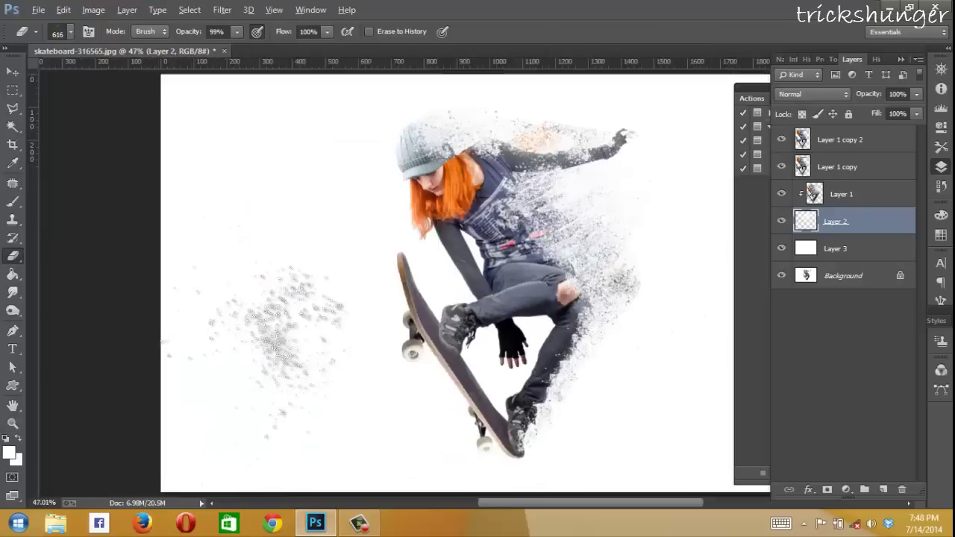
scroll(276, 336, down, 1)
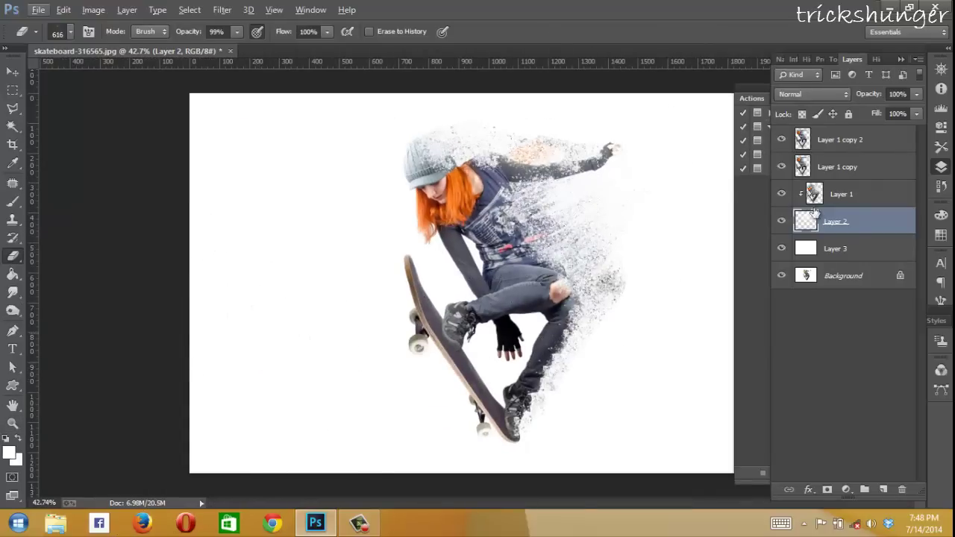
click(815, 144)
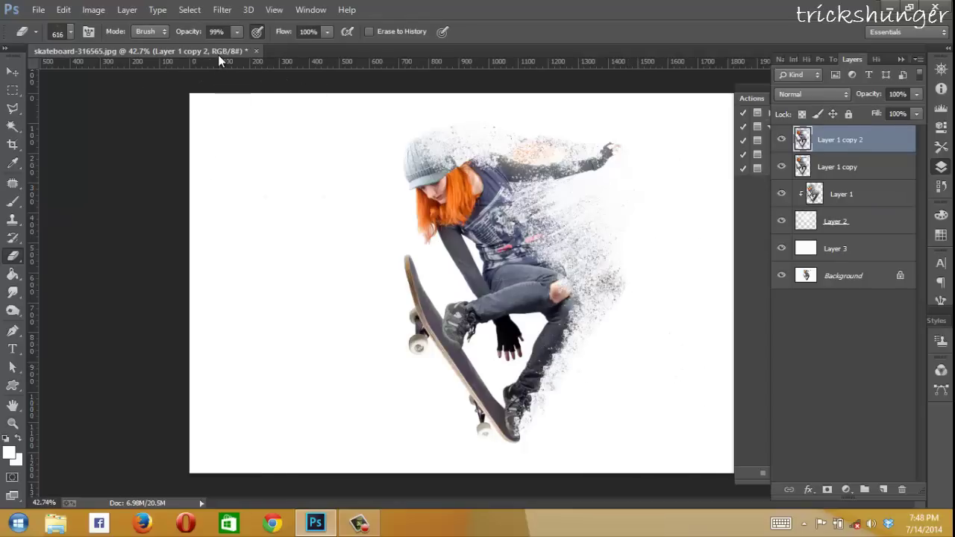
click(224, 10)
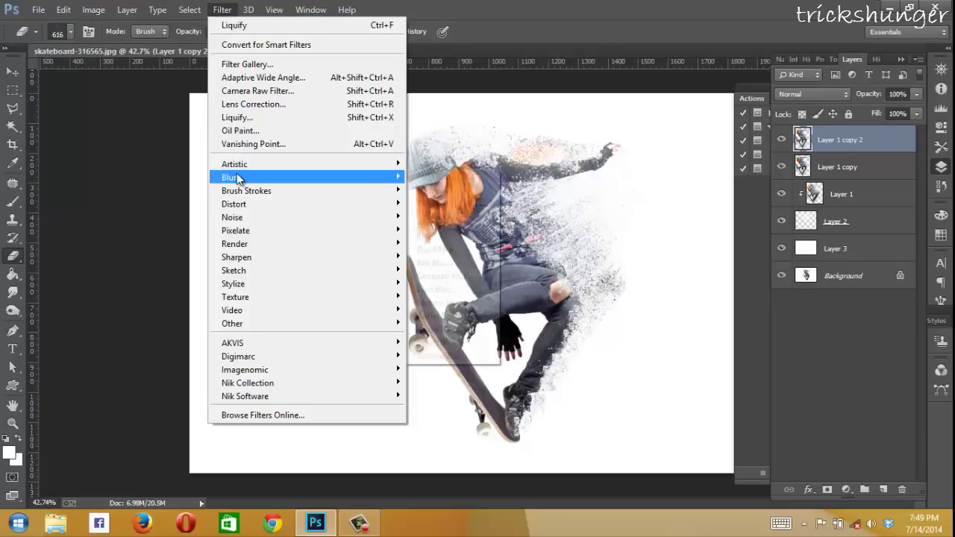
mouse_move(238, 178)
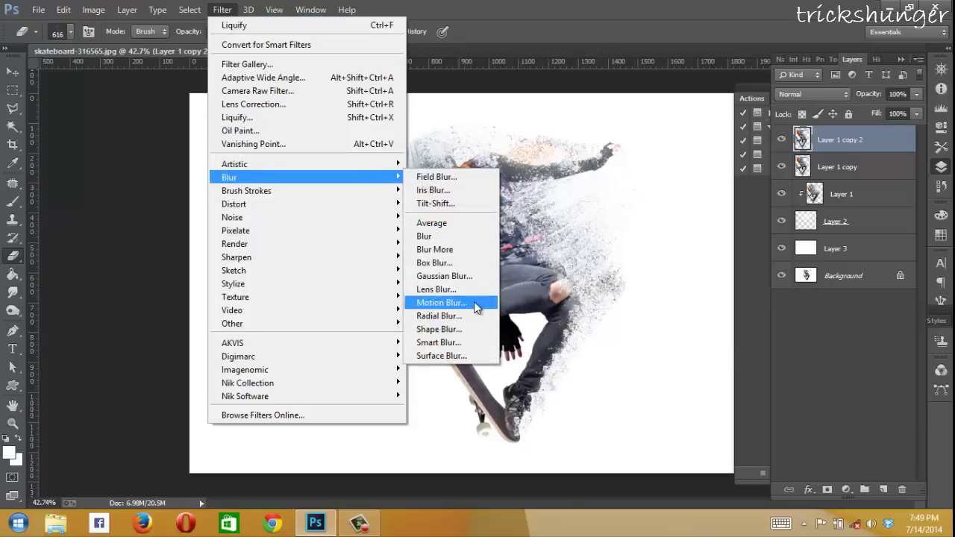
click(441, 302)
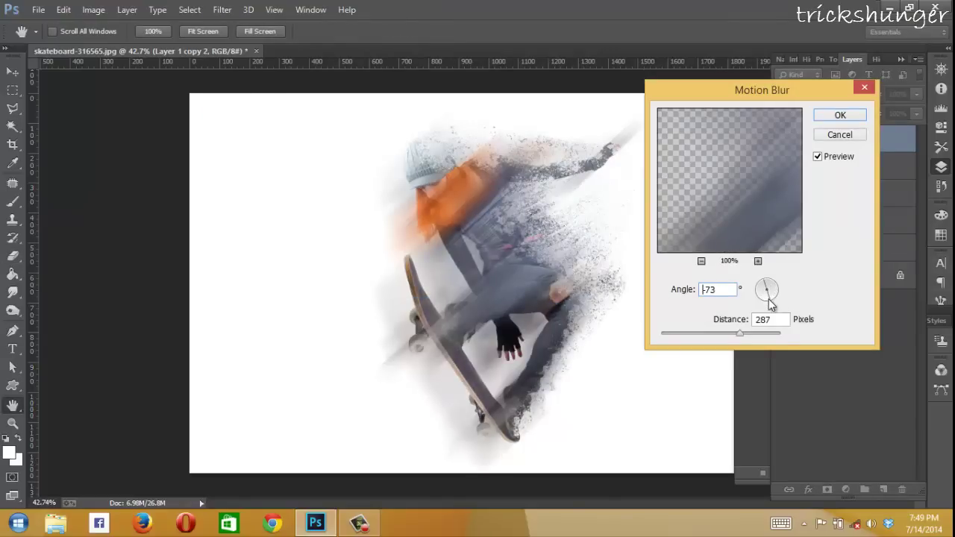
key(Down)
key(Down)
key(Down)
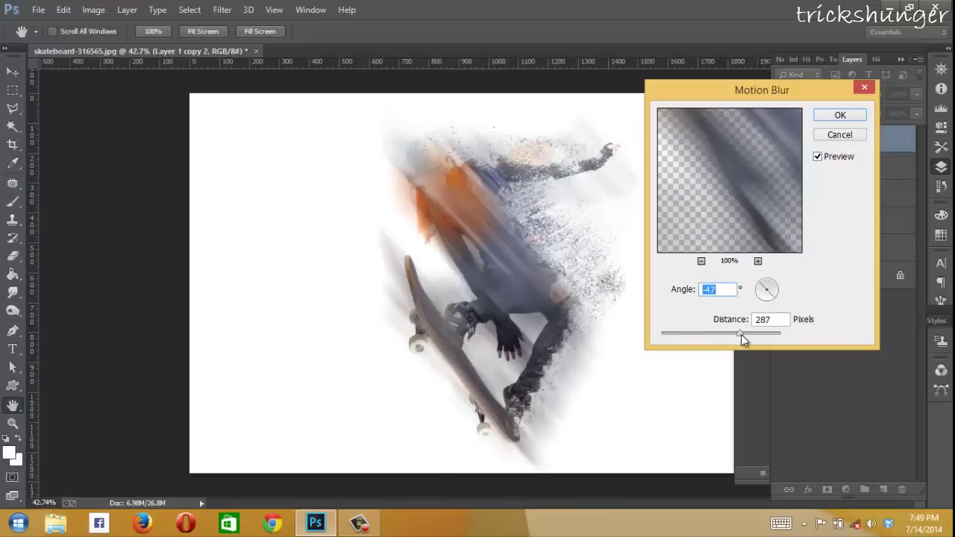
mouse_move(740, 334)
mouse_down()
mouse_move(690, 334)
mouse_move(719, 335)
mouse_up()
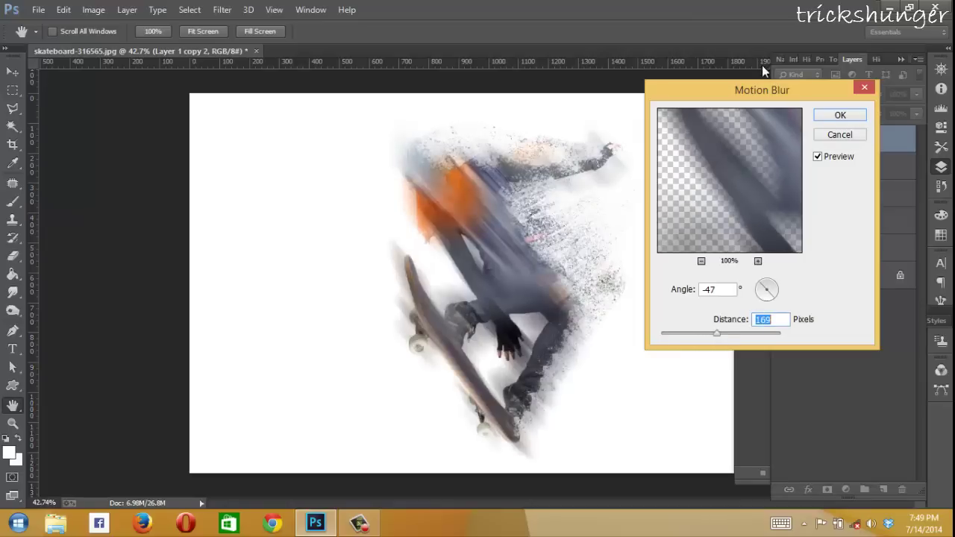
click(840, 115)
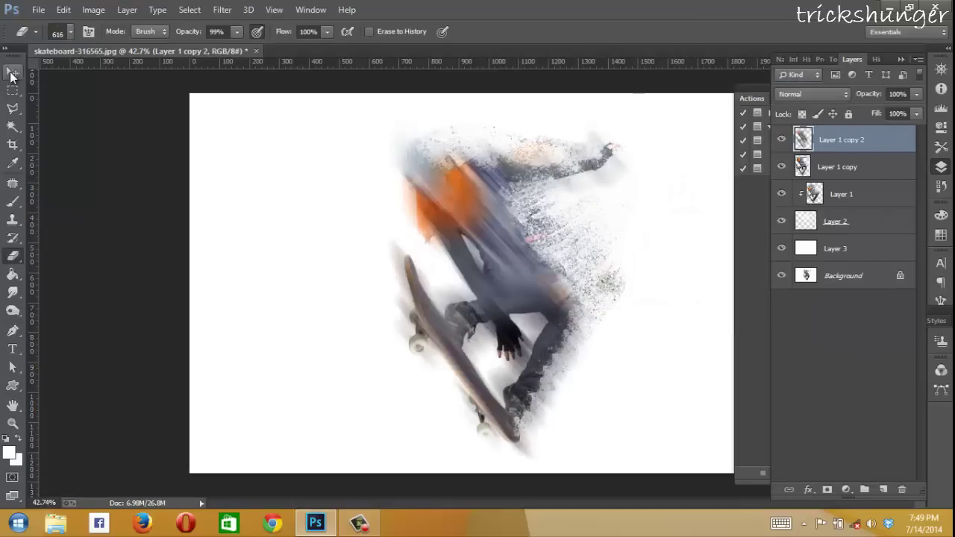
key(v)
mouse_move(551, 286)
mouse_down()
mouse_move(582, 308)
mouse_move(565, 294)
mouse_move(551, 297)
mouse_move(553, 315)
mouse_up()
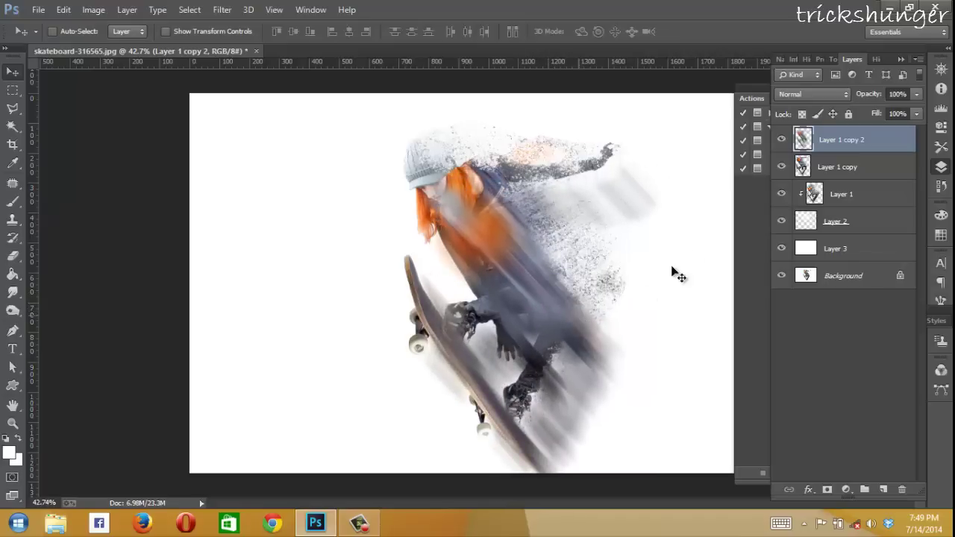
Compare Screen, Soft Light, Pin Light and Lighter Color on Layer 1 copy 2, settling on Hard Light.
click(846, 94)
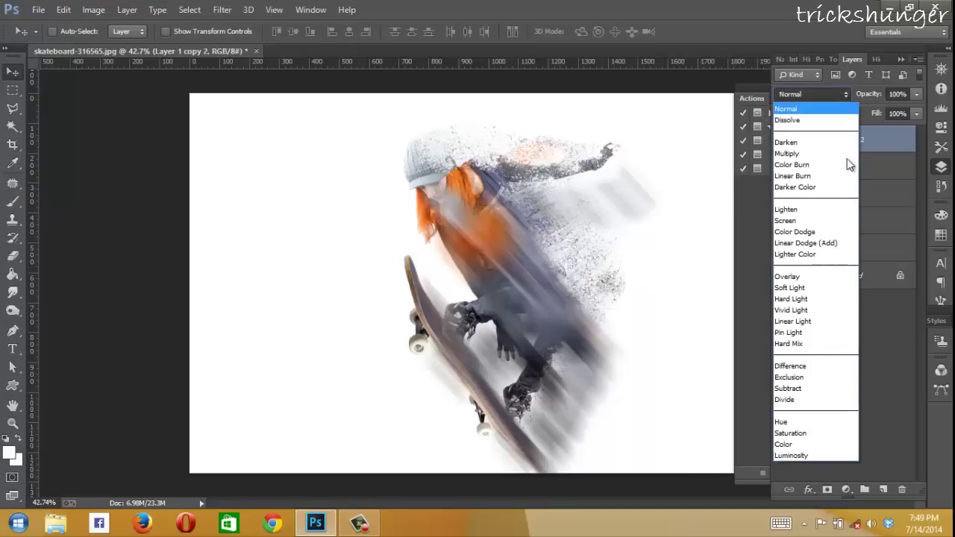
click(806, 221)
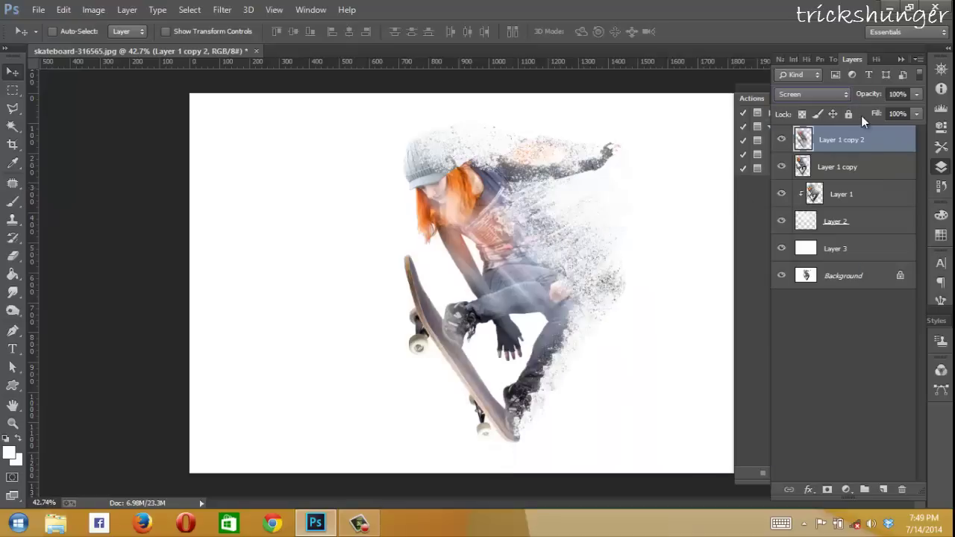
click(831, 99)
click(804, 282)
click(821, 96)
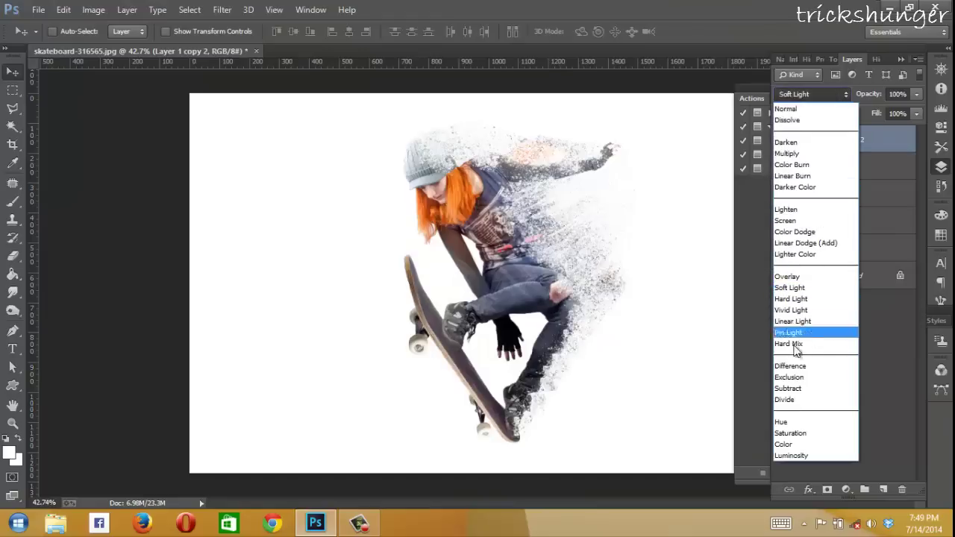
click(789, 332)
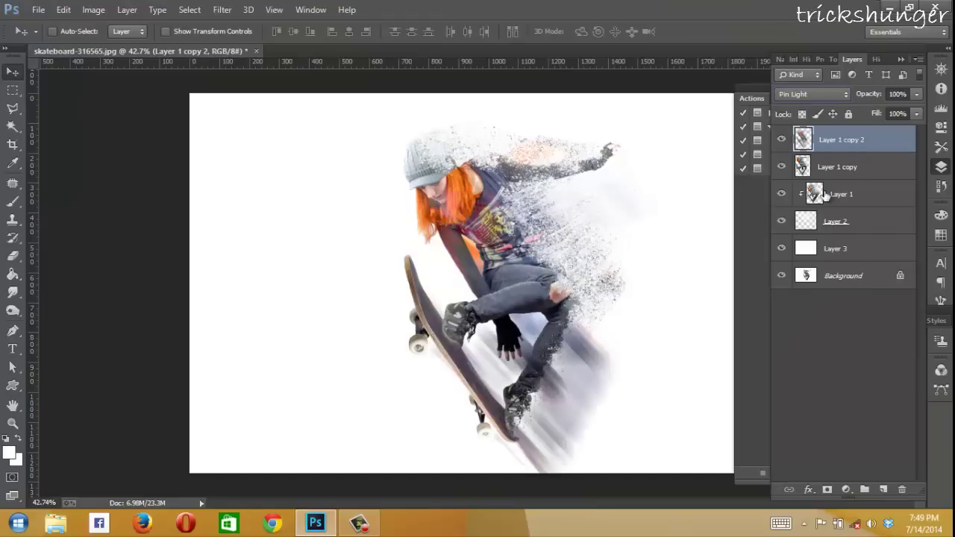
click(839, 95)
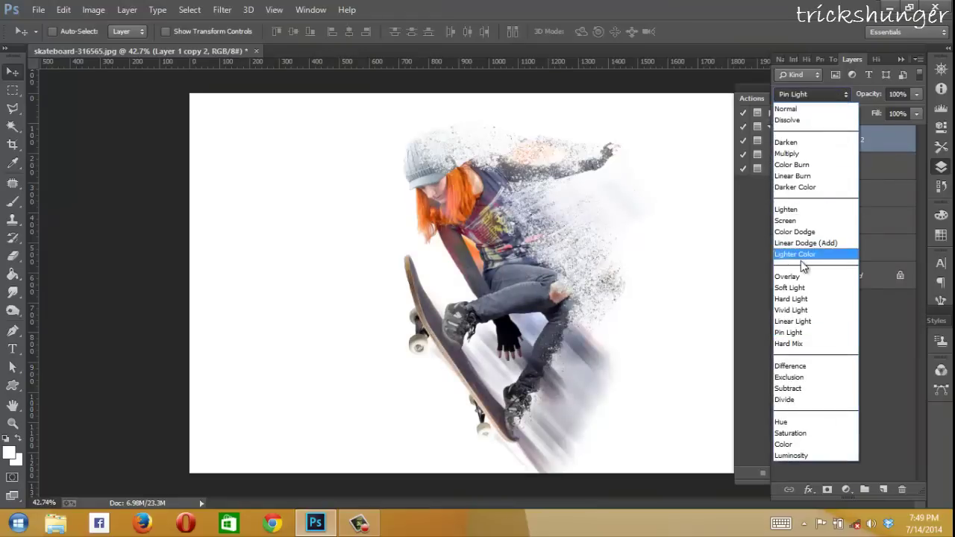
click(801, 256)
click(817, 96)
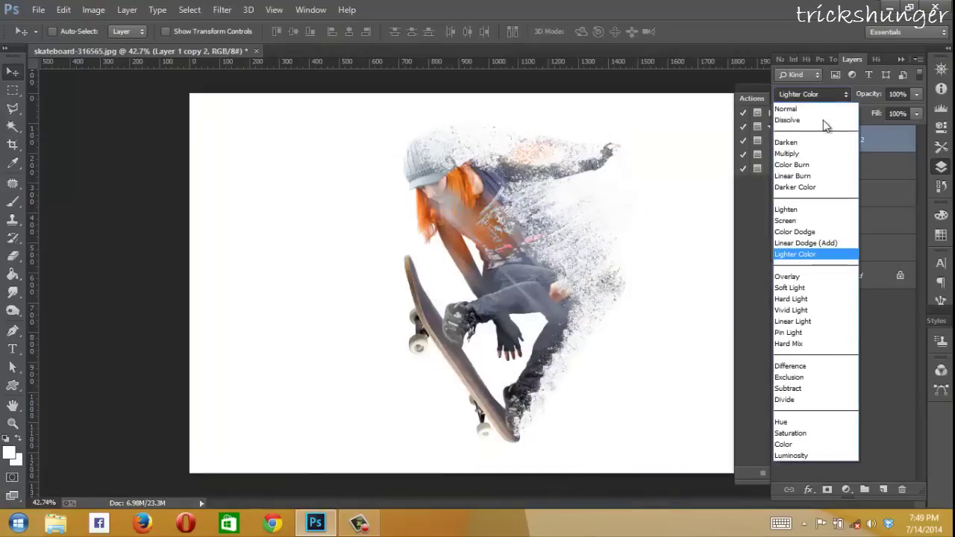
click(803, 298)
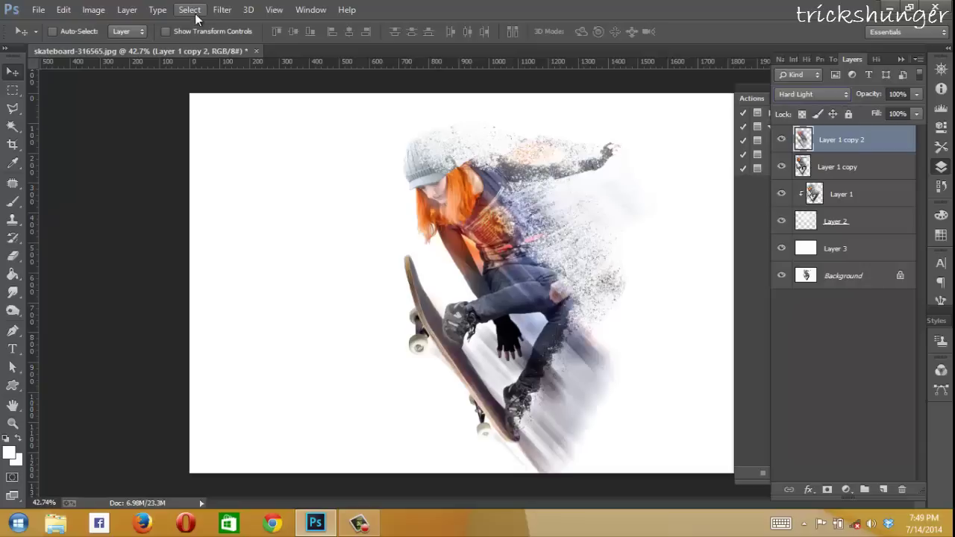
click(218, 10)
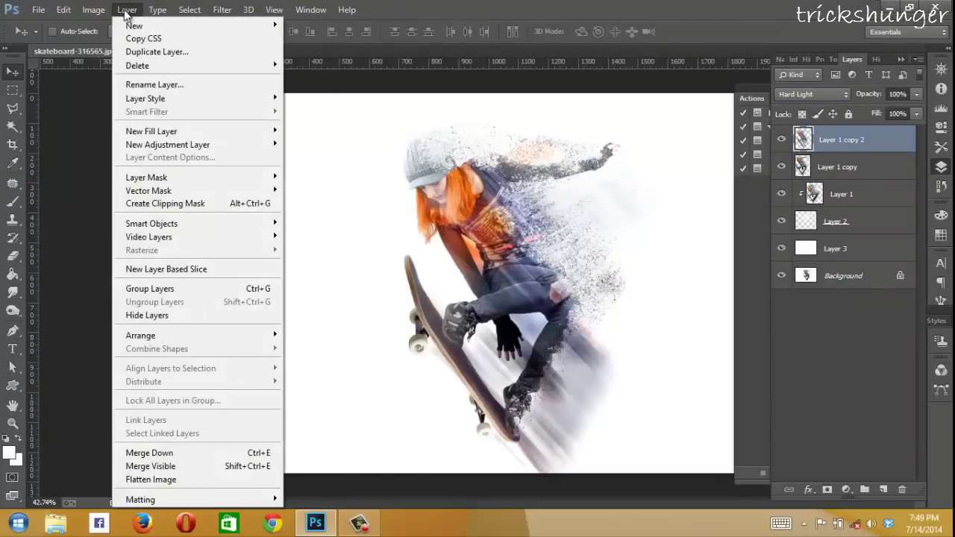
Duplicate the streaked layer as Layer 1 copy 3, place it above Layer 3, and shift it right and down.
mouse_move(134, 25)
click(299, 86)
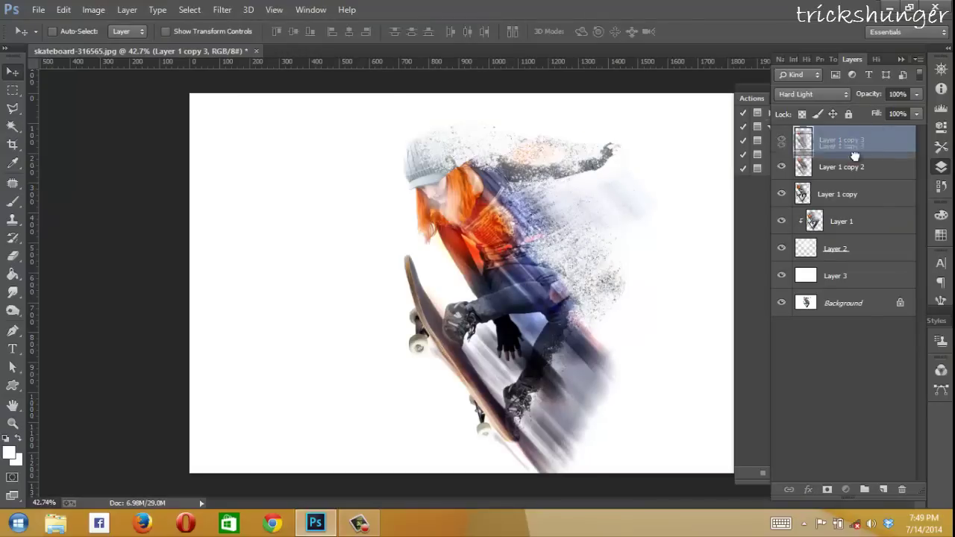
drag(855, 155, 824, 261)
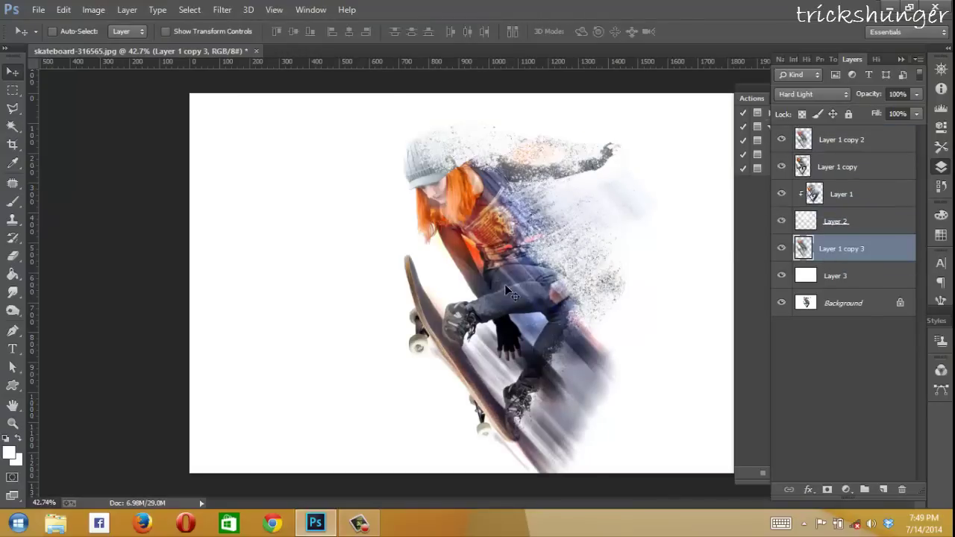
mouse_move(506, 288)
mouse_down()
mouse_move(574, 312)
mouse_move(553, 328)
mouse_up()
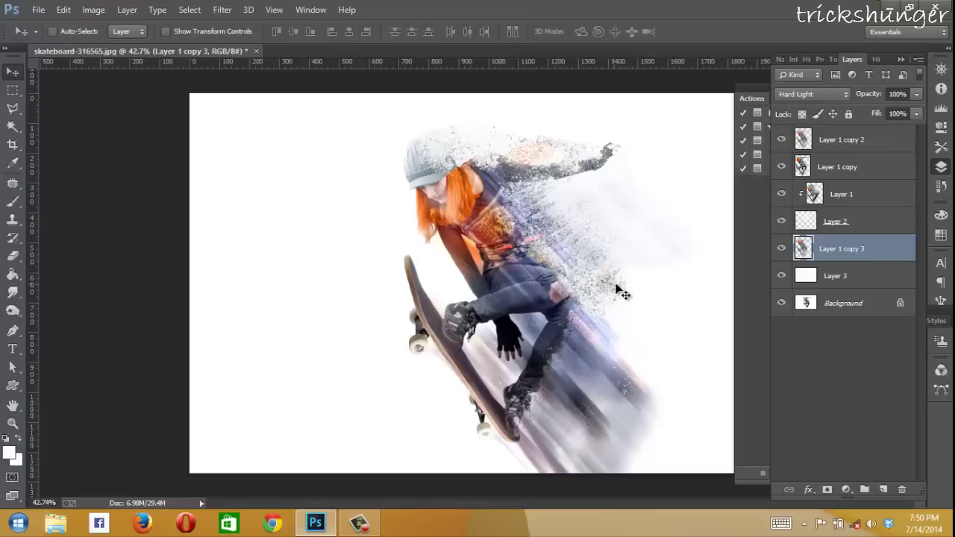
click(222, 10)
mouse_move(229, 176)
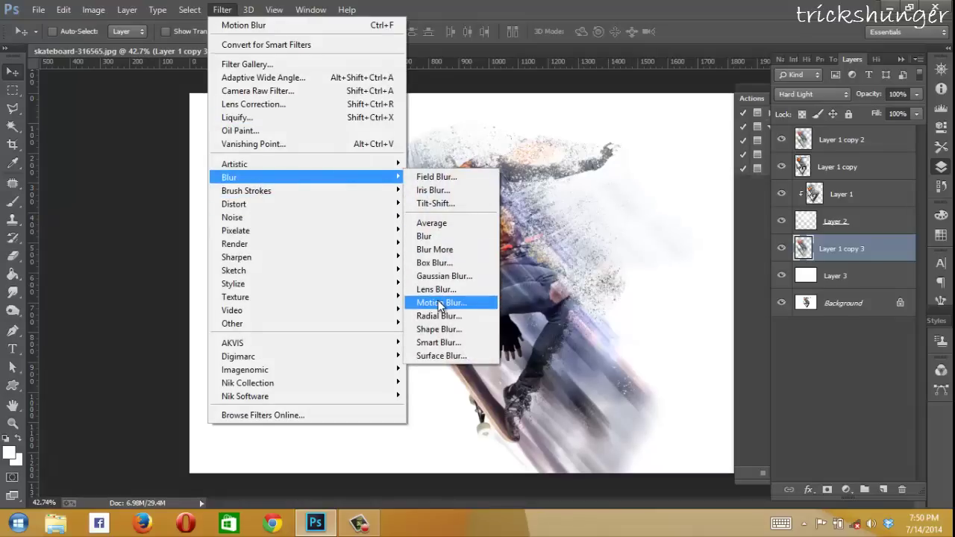
Apply a 20.9-pixel Gaussian blur to Layer 1 copy 3.
click(436, 276)
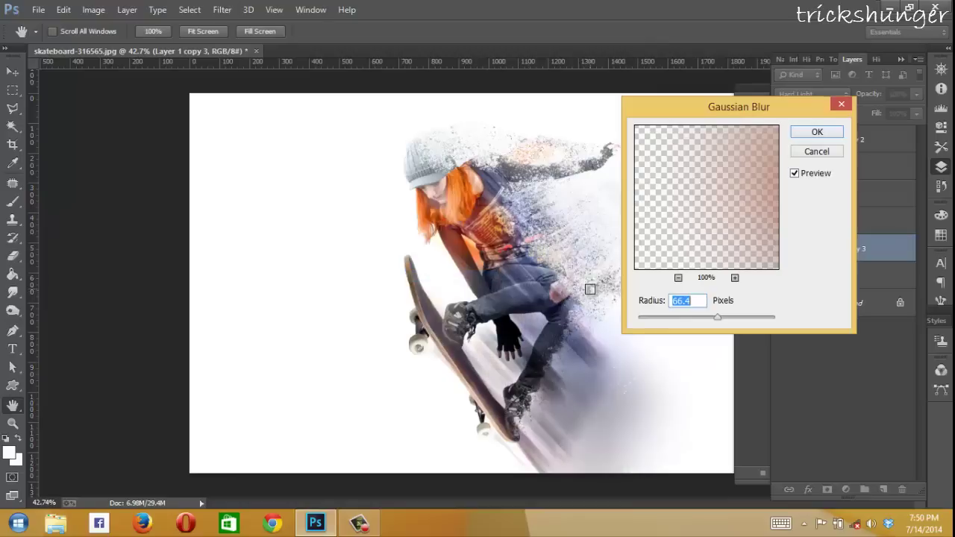
mouse_move(714, 317)
mouse_down()
mouse_move(700, 318)
mouse_move(715, 318)
mouse_up()
click(817, 132)
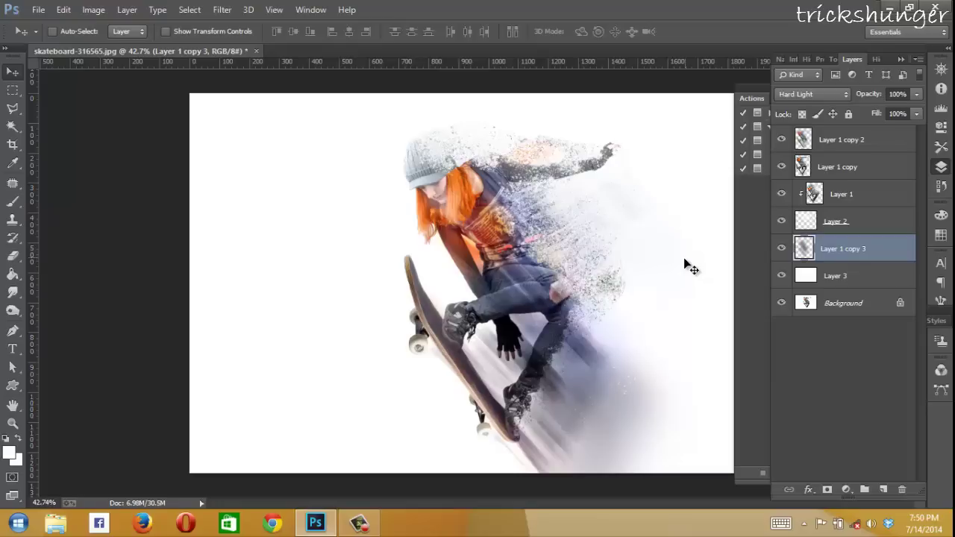
Zoom in and out to inspect the hazy glow behind the skater.
scroll(576, 226, up, 2)
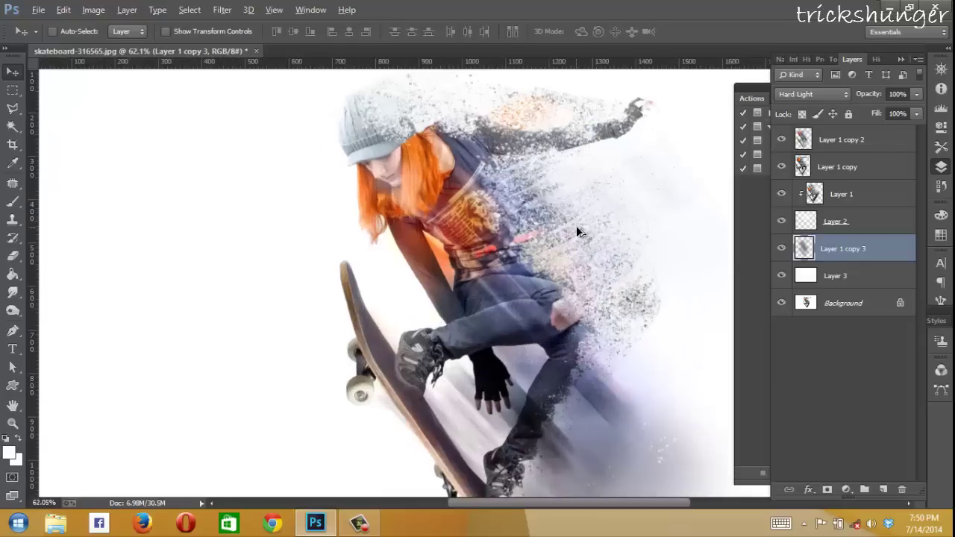
scroll(597, 224, down, 1)
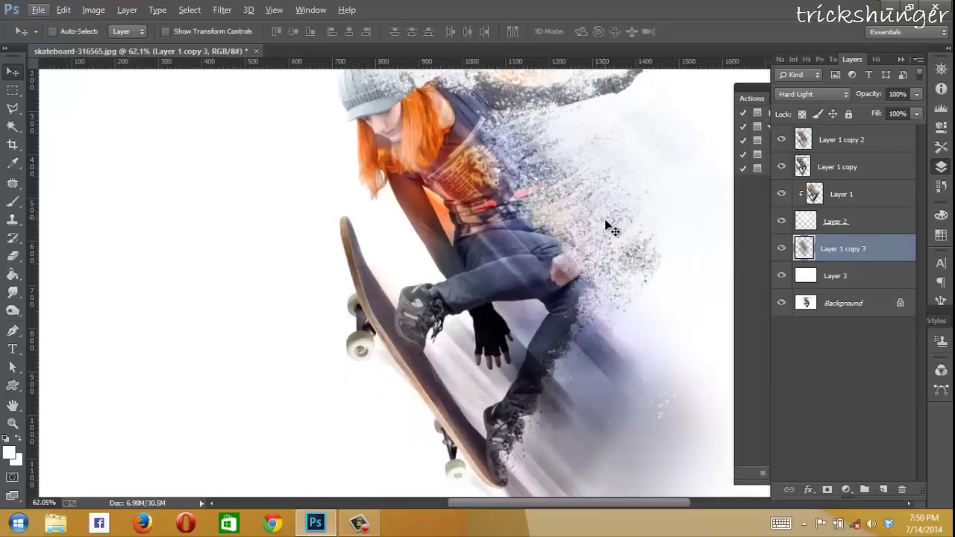
scroll(628, 247, down, 1)
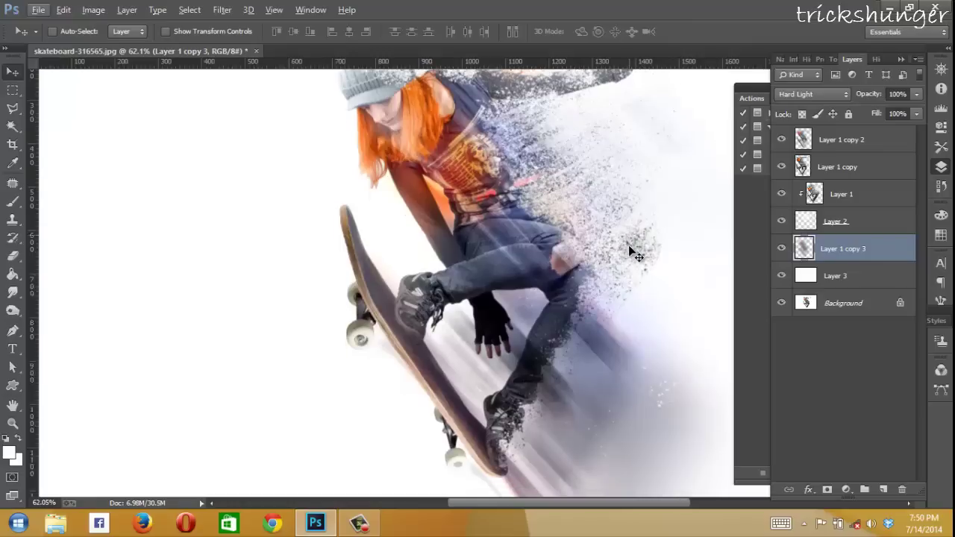
scroll(629, 253, down, 1)
scroll(630, 256, up, 3)
scroll(629, 256, up, 1)
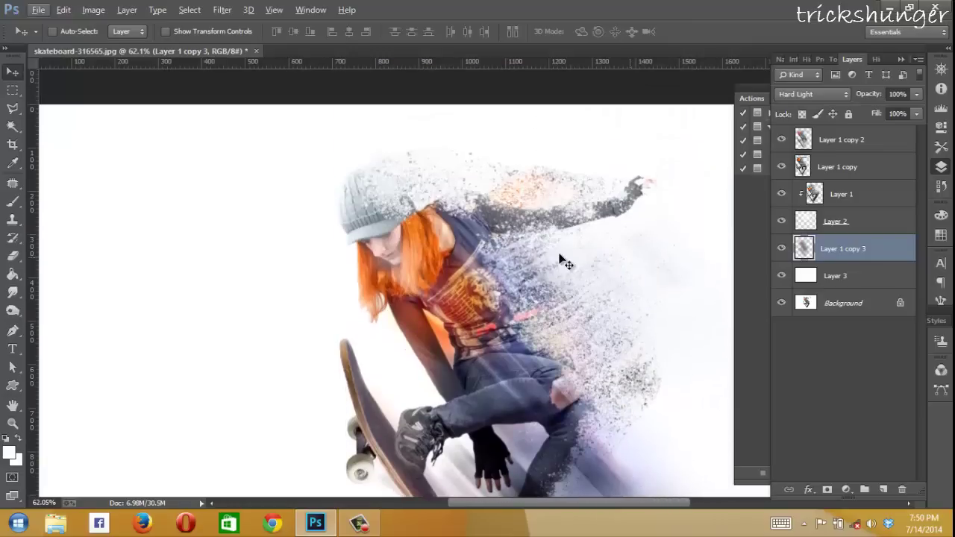
scroll(522, 254, up, 1)
scroll(463, 247, up, 2)
scroll(498, 244, up, 1)
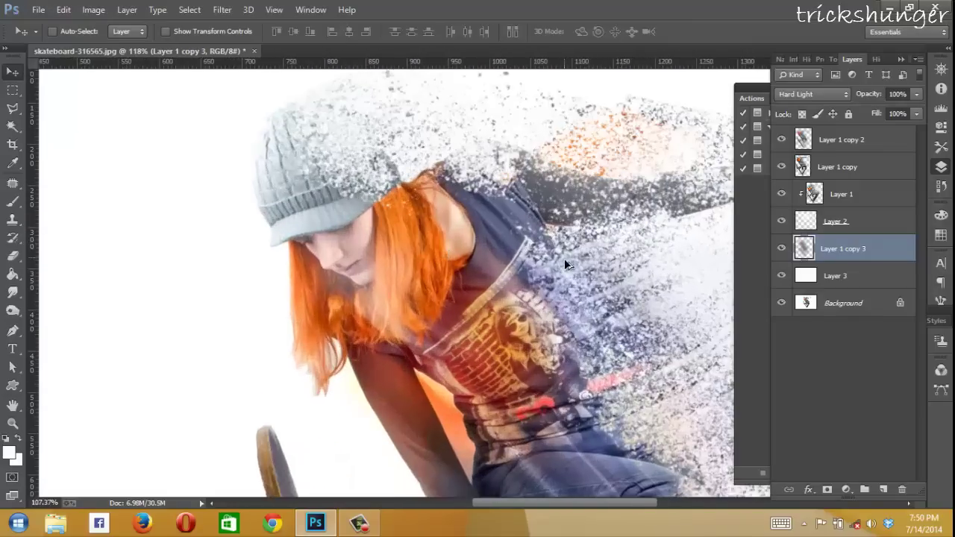
scroll(565, 259, down, 4)
scroll(566, 263, down, 1)
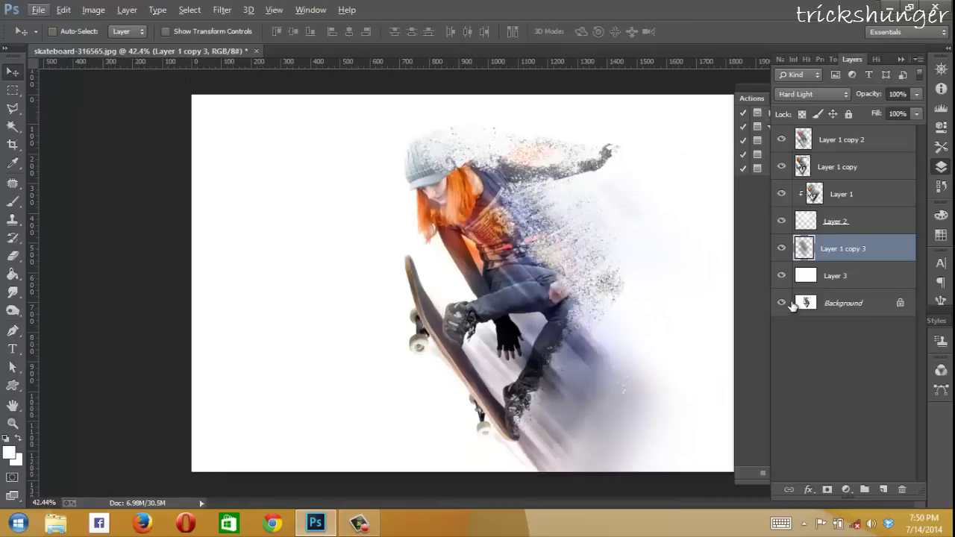
With Layer 3 selected, open the grey room interior image.
click(806, 277)
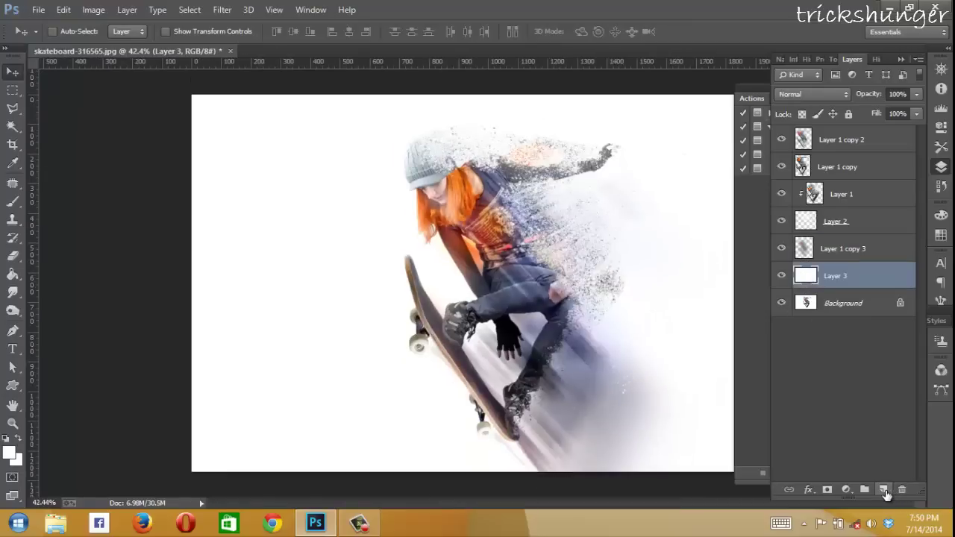
click(38, 9)
click(54, 37)
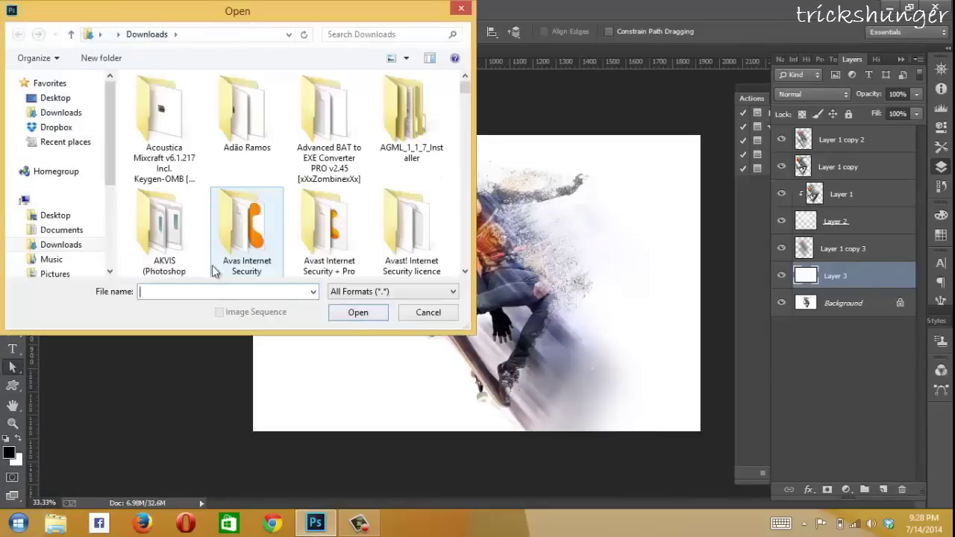
text(th)
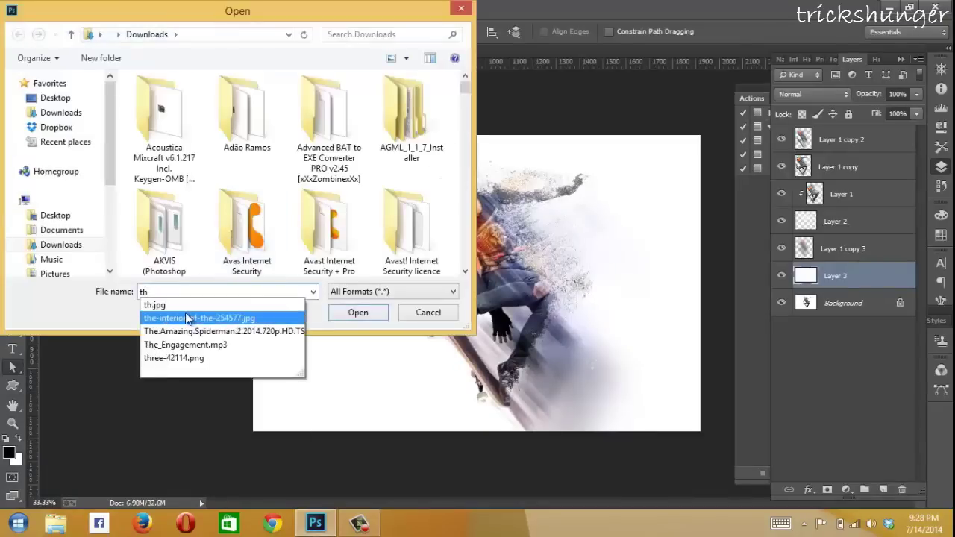
click(186, 320)
click(354, 315)
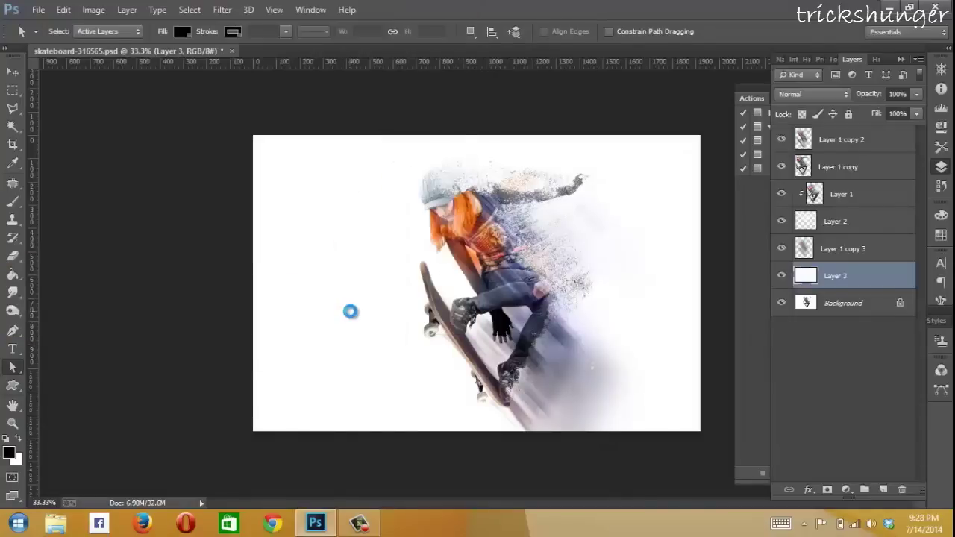
Bring the room photo into the skateboard file, close its window, and shift it left over the canvas.
click(12, 70)
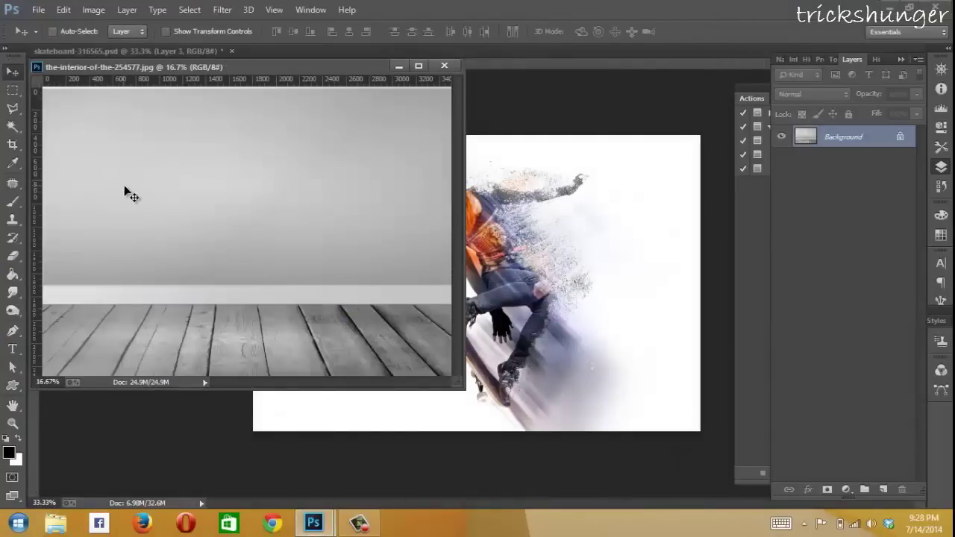
drag(154, 206, 561, 290)
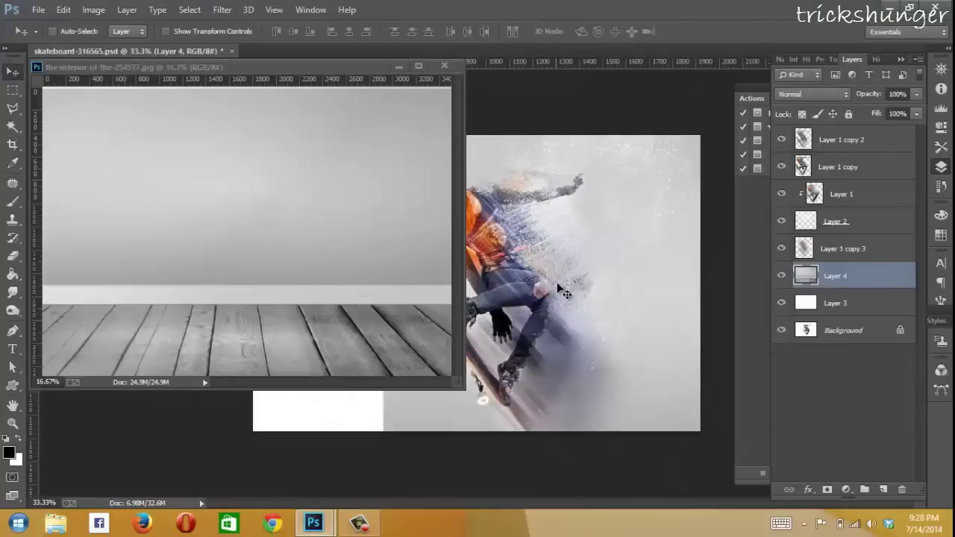
click(441, 65)
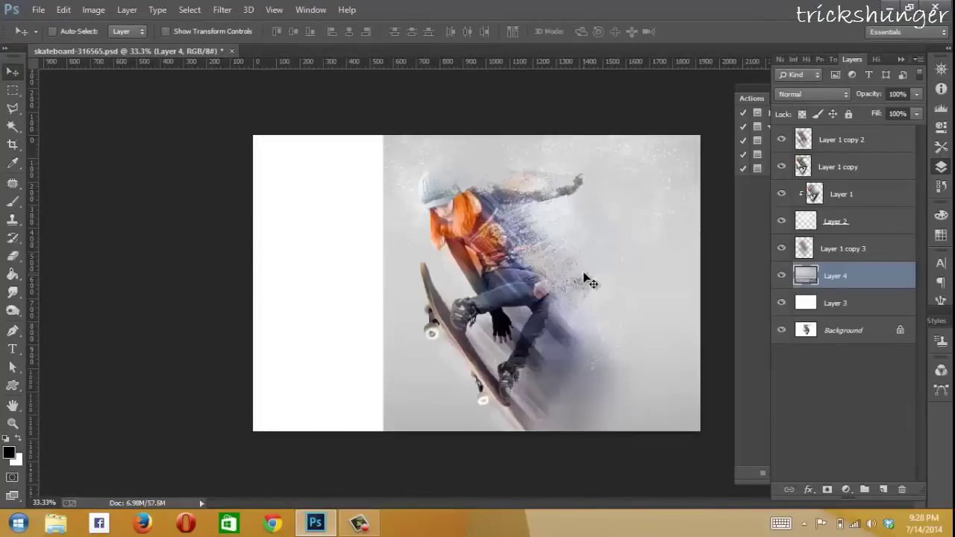
drag(662, 283, 561, 297)
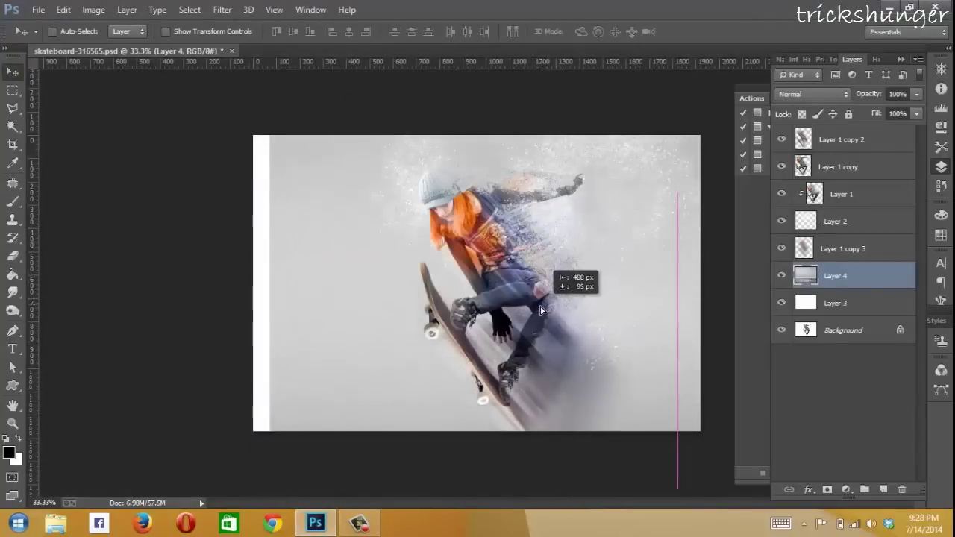
drag(561, 300, 549, 306)
Free Transform the room layer so it fills the whole canvas, and commit.
click(13, 108)
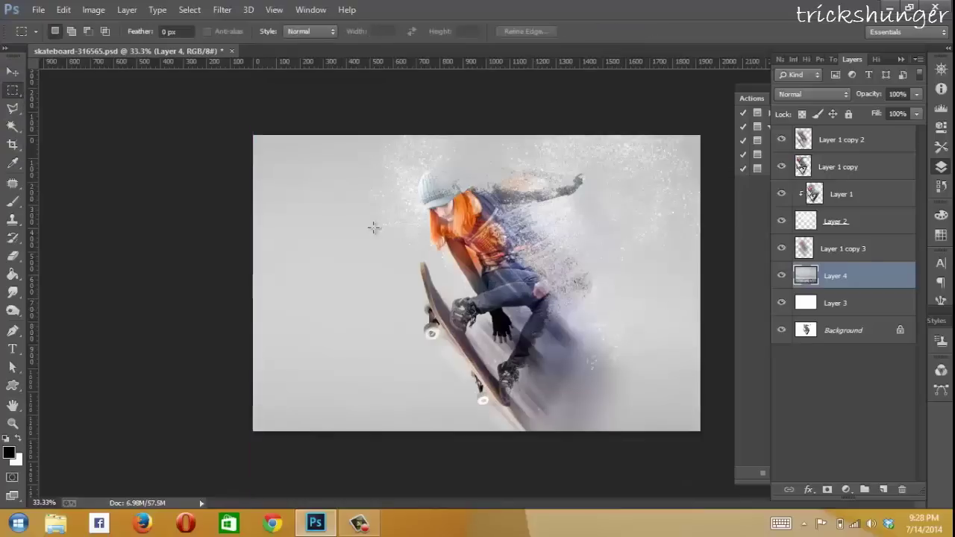
right_click(374, 227)
click(413, 364)
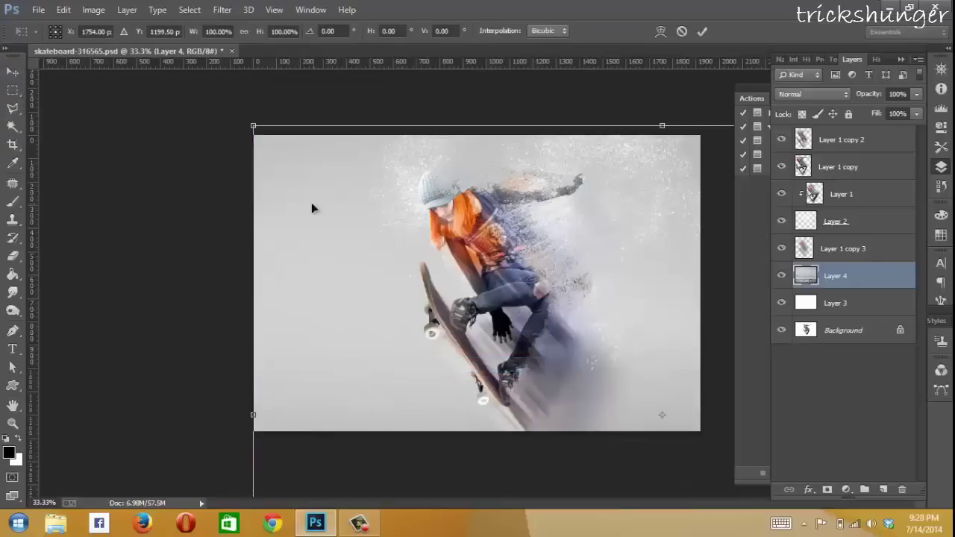
mouse_move(254, 129)
mouse_down()
mouse_move(456, 224)
mouse_move(249, 137)
mouse_move(452, 273)
mouse_up()
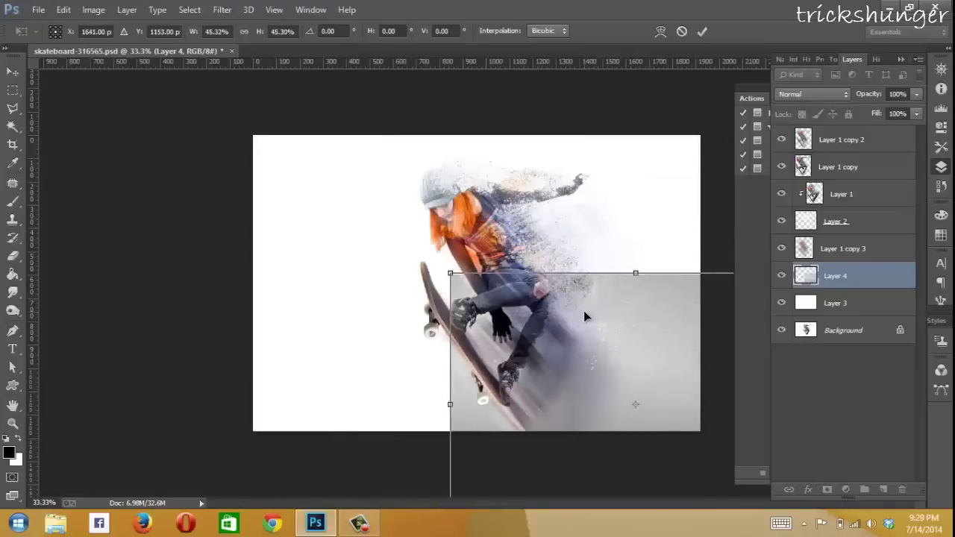
mouse_move(584, 316)
mouse_down()
mouse_move(371, 167)
mouse_move(386, 168)
mouse_up()
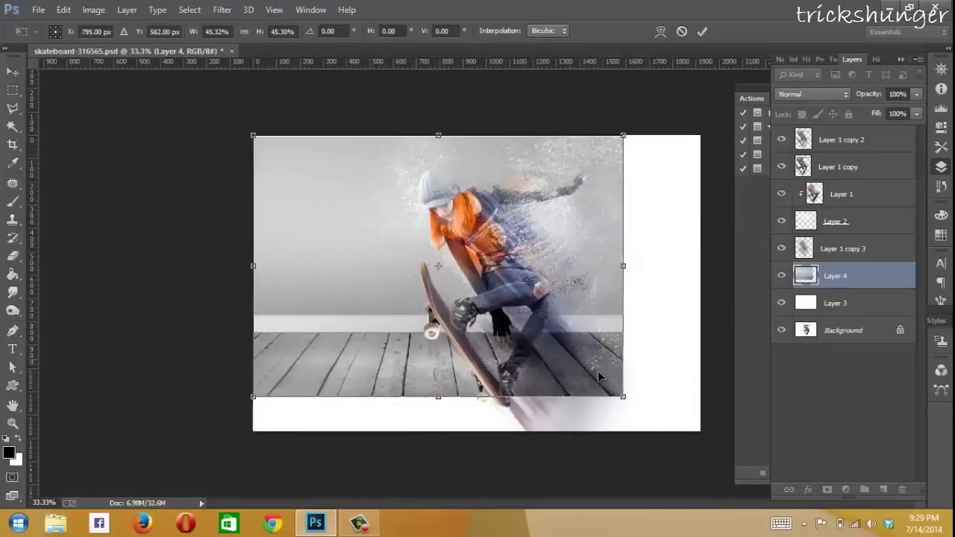
drag(622, 398, 696, 431)
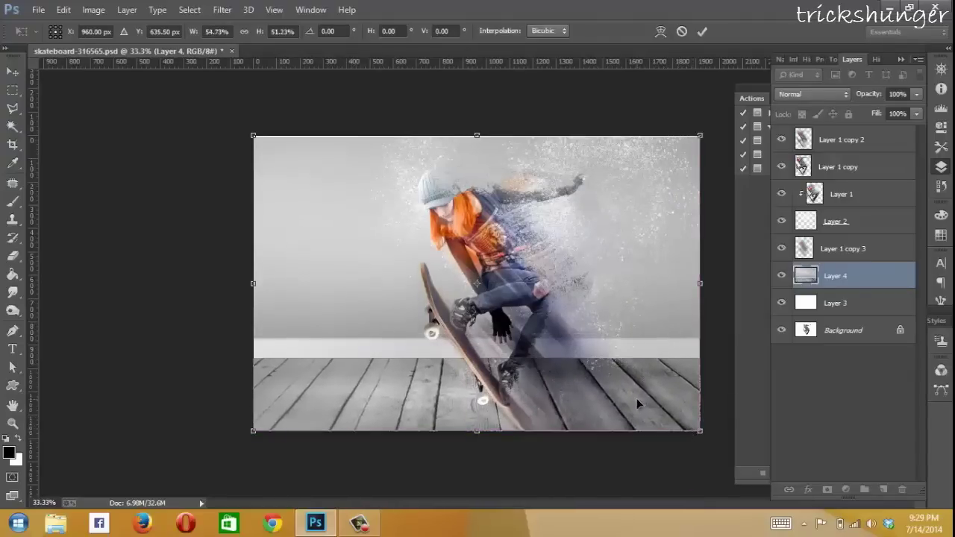
key(Return)
key(m)
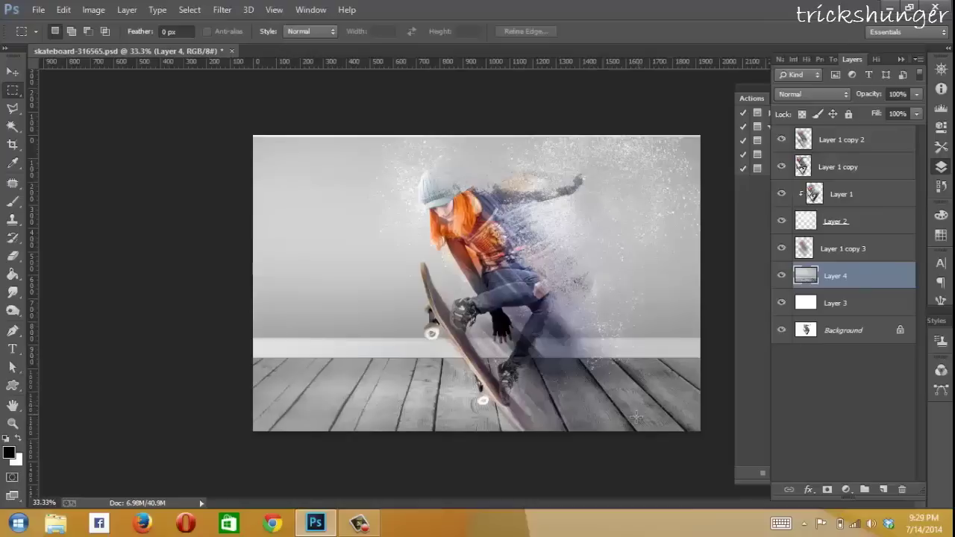
Set Layer 1 copy 2 to Color Dodge and shift it down and right.
click(817, 148)
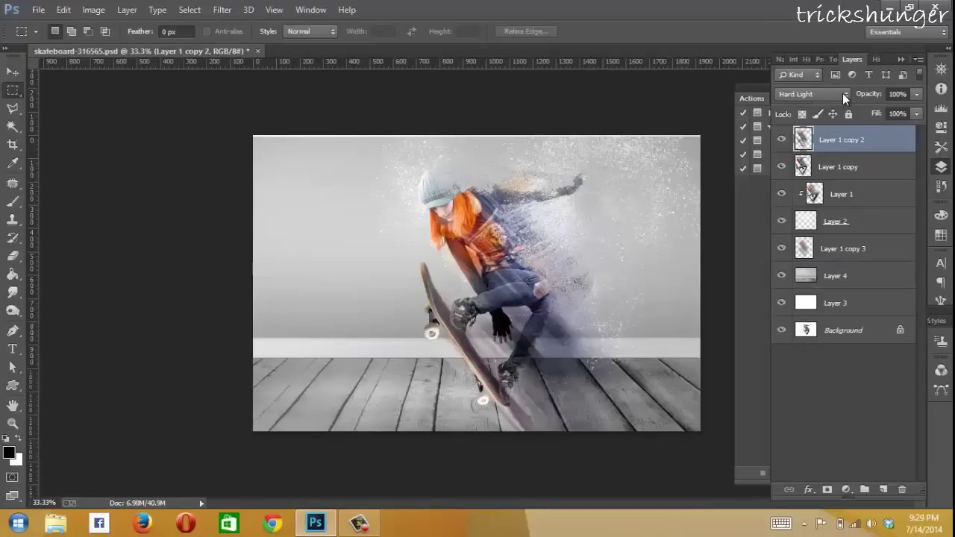
click(842, 93)
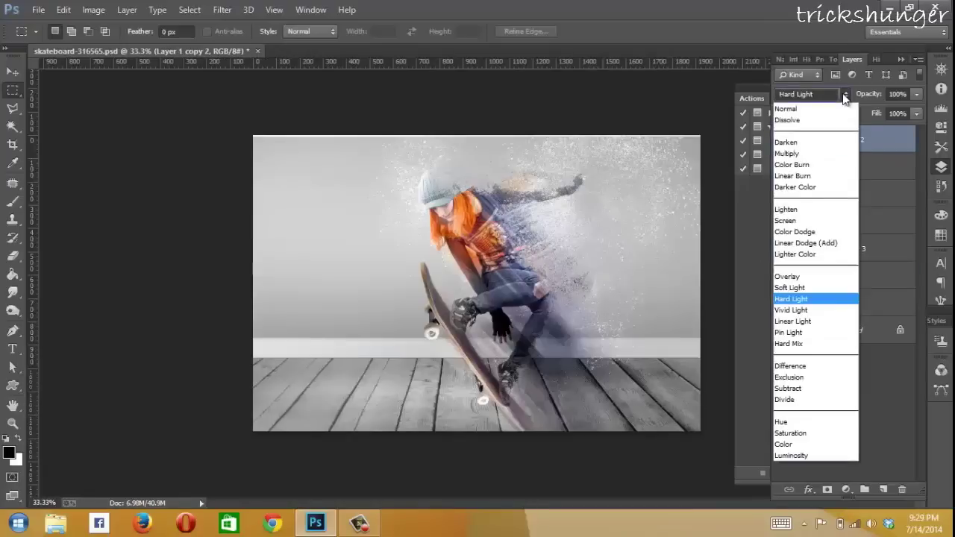
click(827, 232)
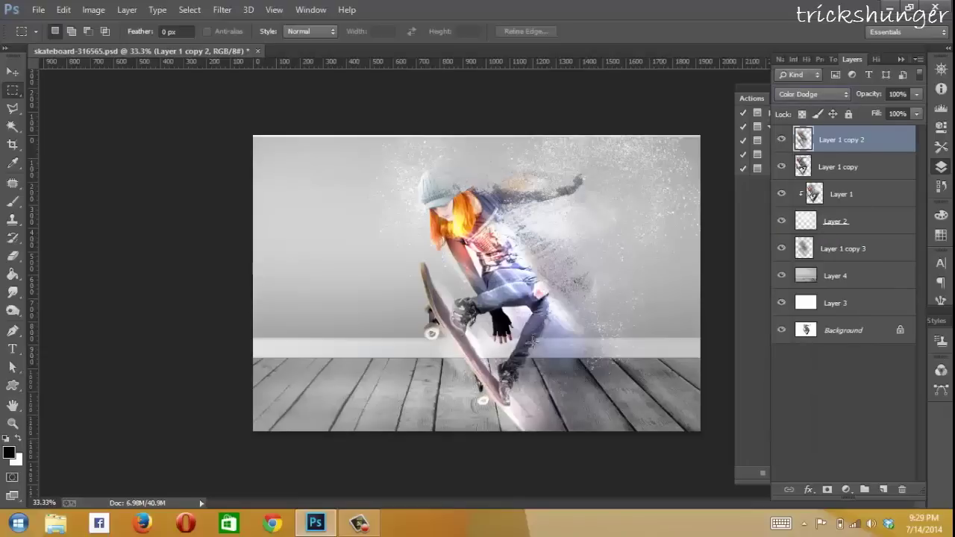
click(9, 72)
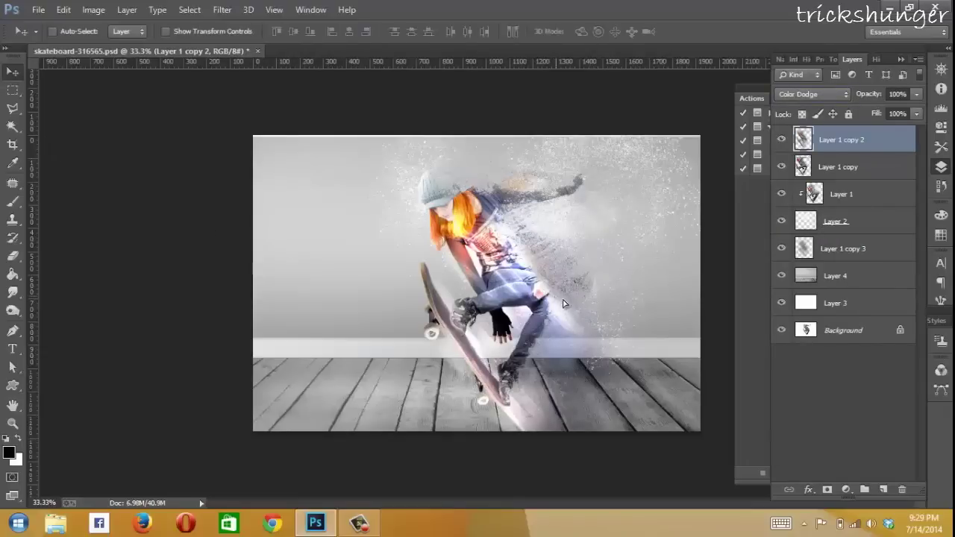
drag(564, 303, 586, 335)
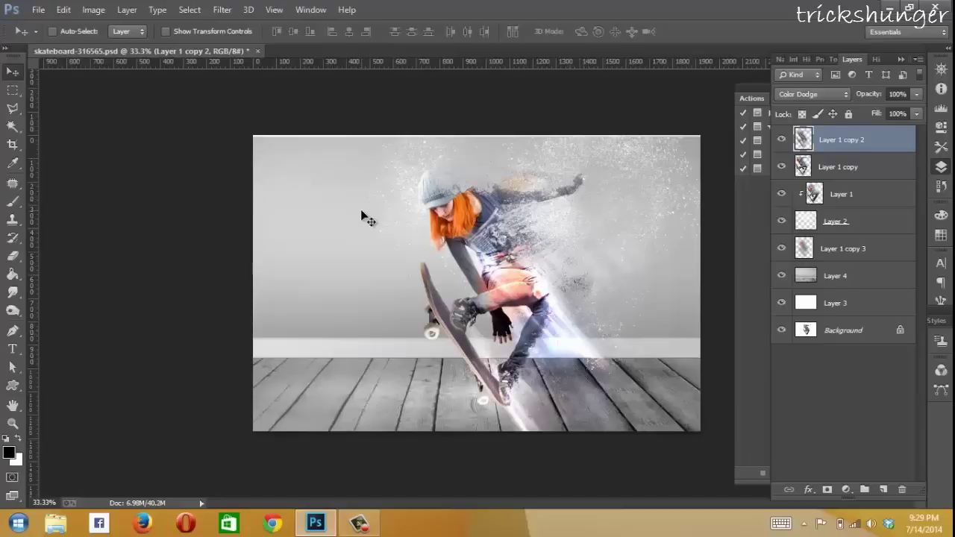
scroll(565, 366, up, 2)
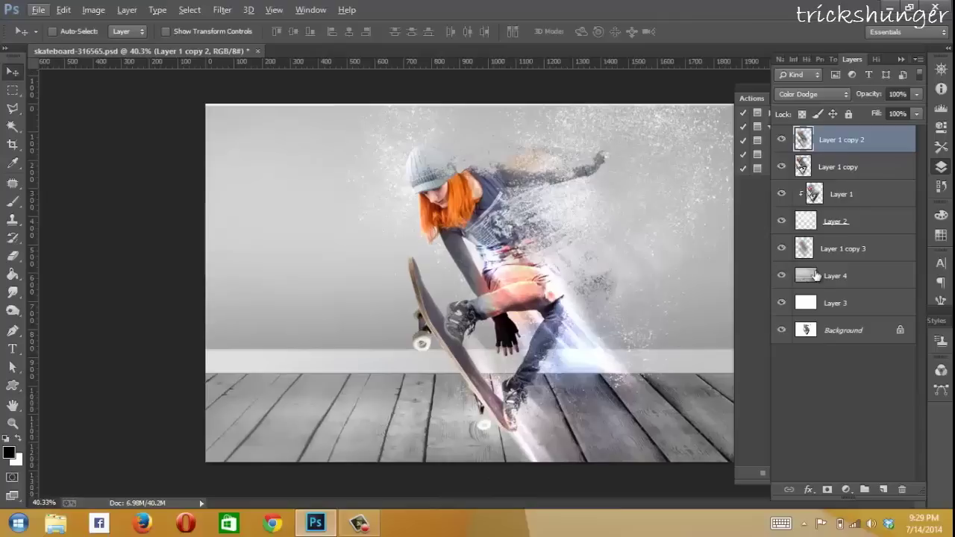
On Layer 2, erase-work a dark particle cluster at the upper right.
click(816, 226)
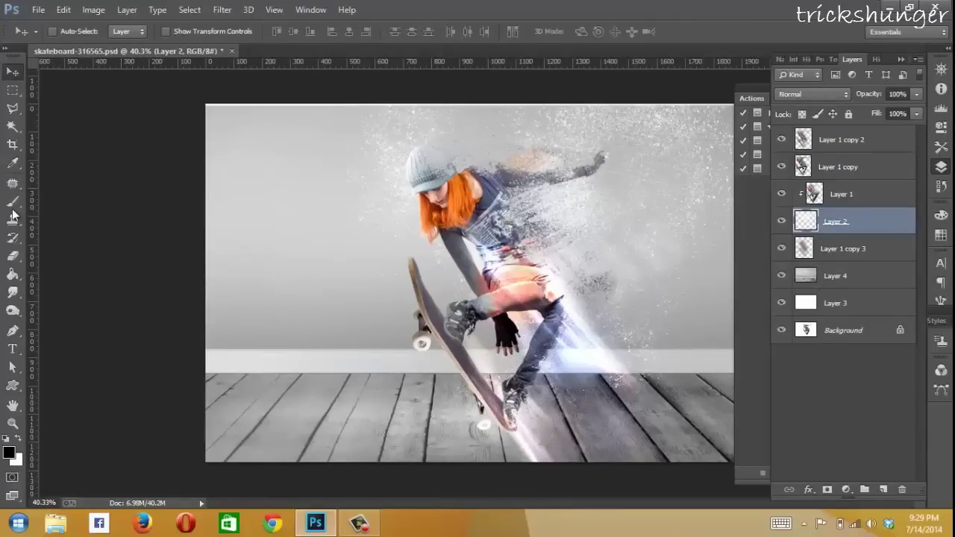
key(e)
mouse_move(590, 172)
mouse_down()
mouse_move(664, 209)
mouse_move(567, 135)
mouse_up()
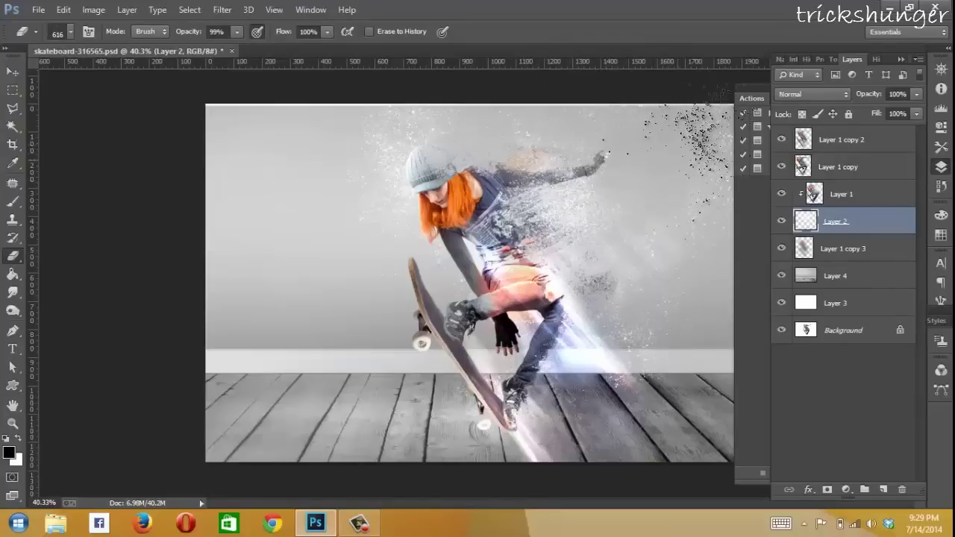
drag(702, 149, 664, 246)
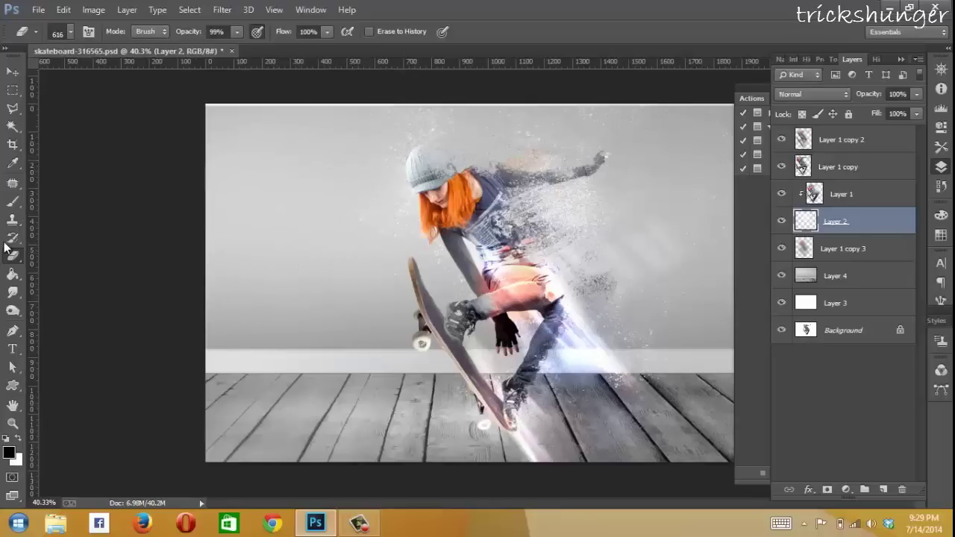
Stamp dark particles above the hat, left of the head and across the torso.
click(11, 204)
click(444, 142)
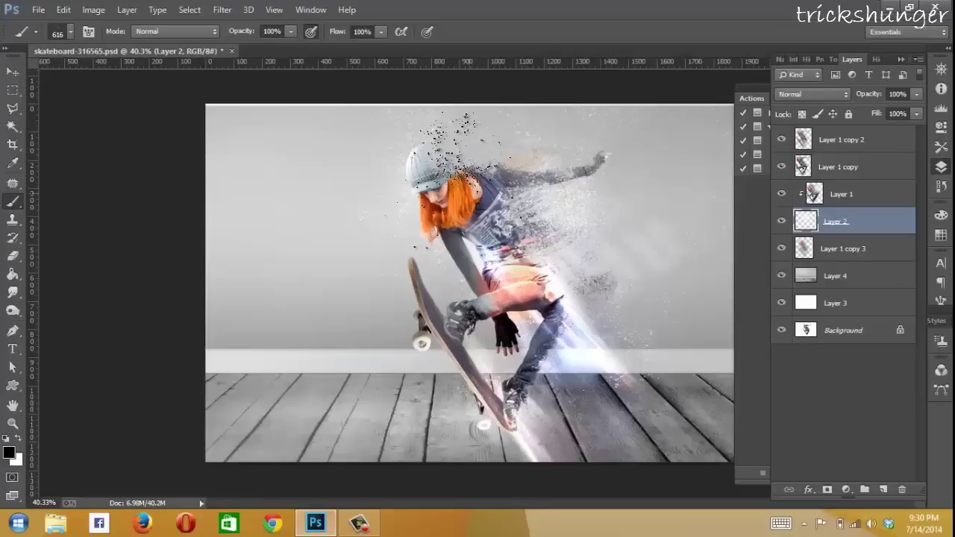
click(474, 141)
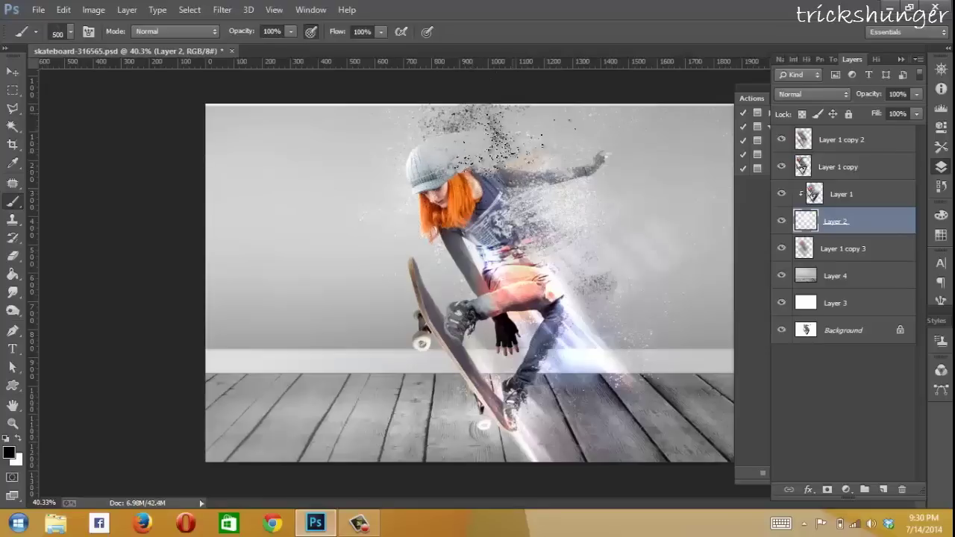
drag(561, 216, 591, 225)
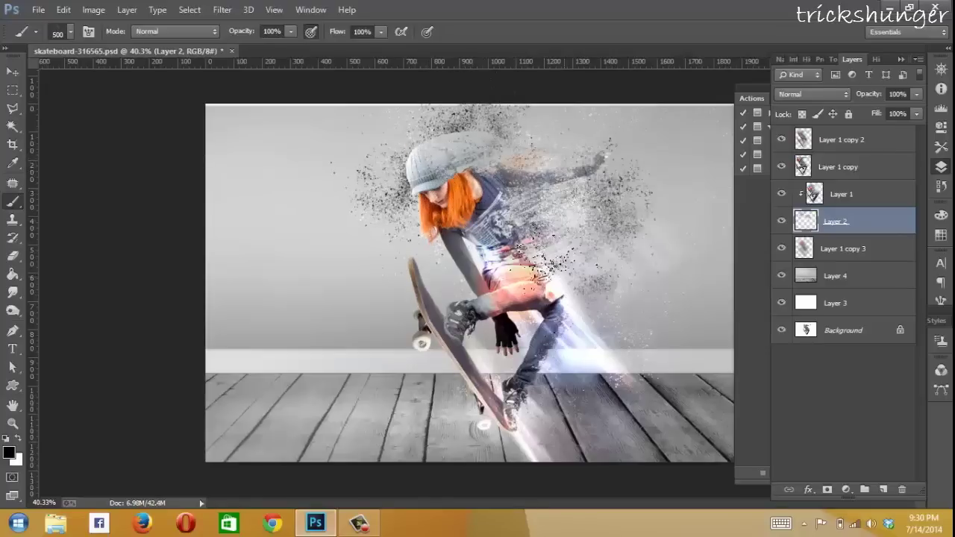
drag(590, 284, 620, 150)
Work more particles into the upper right and left of the head, then add some above the hat.
key(e)
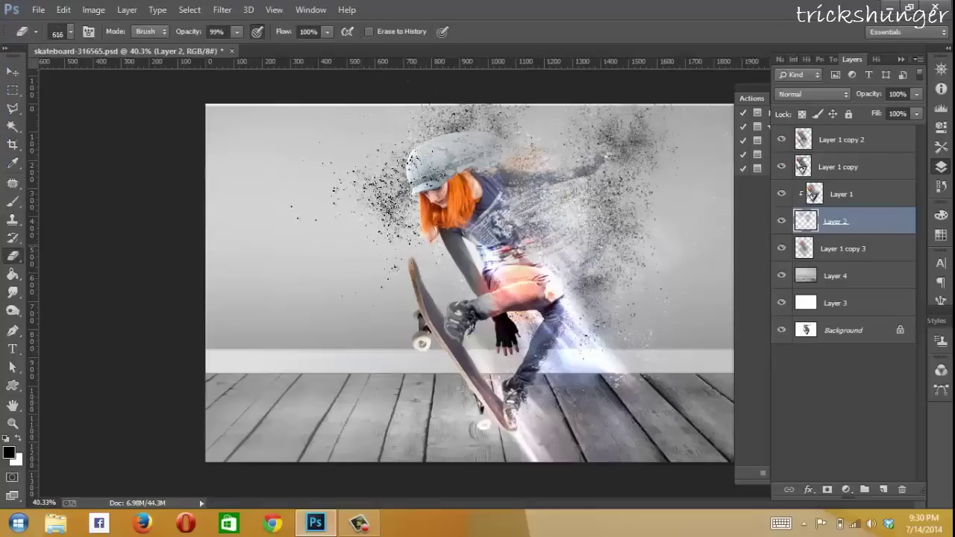
mouse_move(388, 172)
mouse_down()
mouse_move(430, 196)
mouse_move(620, 232)
mouse_up()
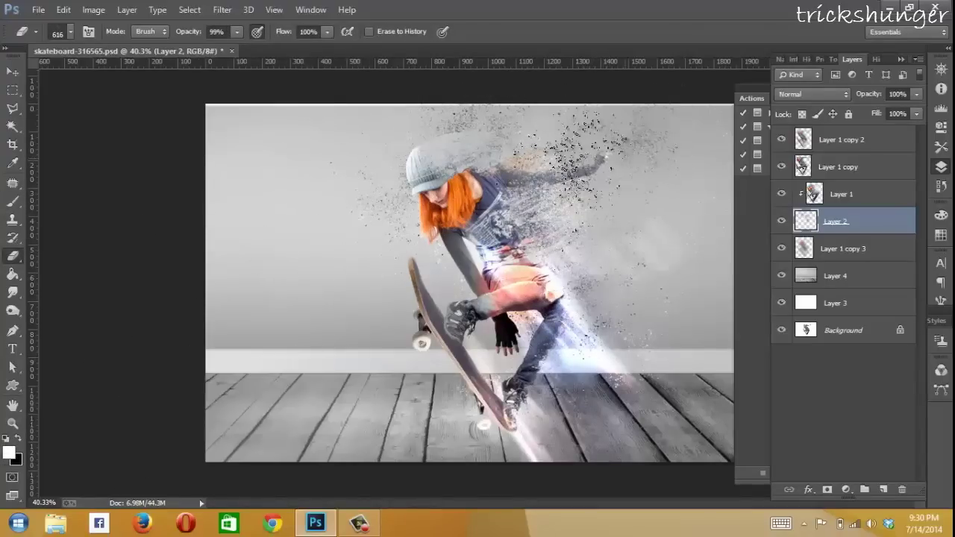
key(ctrl+plus)
key(b)
click(468, 102)
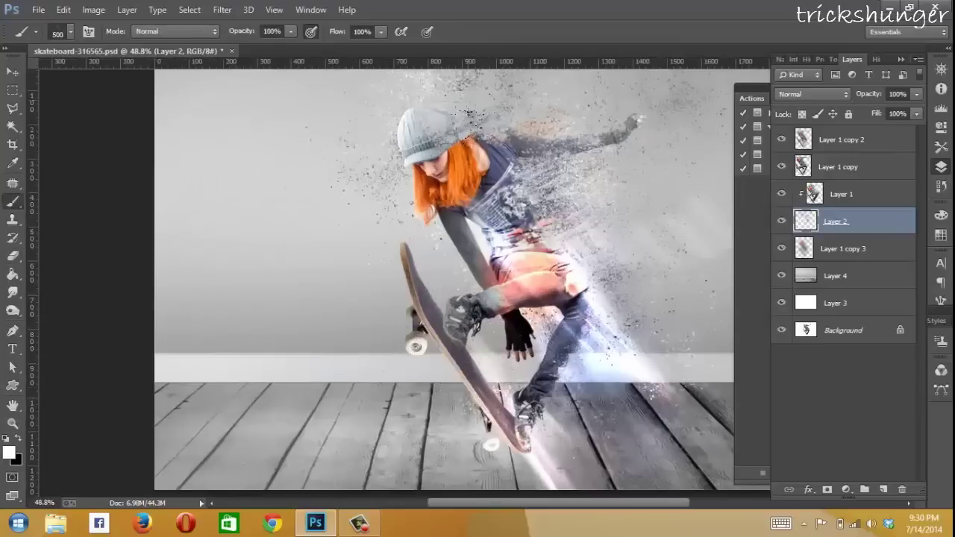
Set the brush size to 160 px, then enlarge it further.
right_click(493, 75)
double_click(638, 83)
text(160)
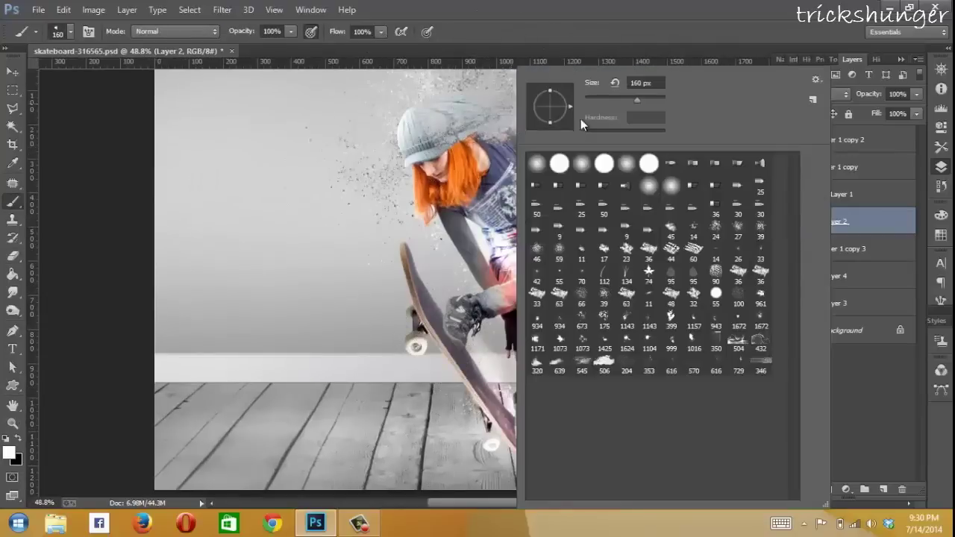
key(Return)
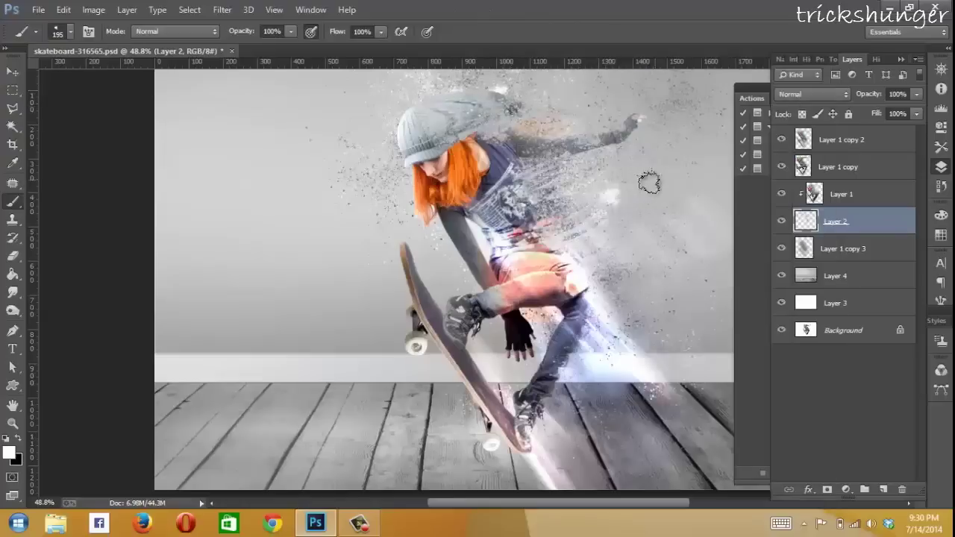
right_click(649, 183)
drag(749, 99, 768, 98)
key(Return)
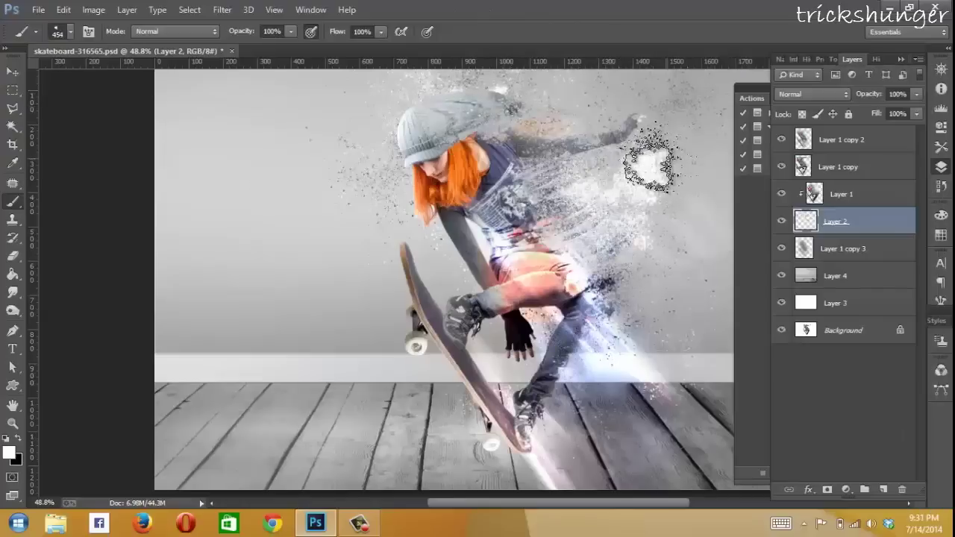
Erase to reveal particles around the hand and top of the head, undoing stray ones near the skateboard.
key(e)
drag(642, 164, 429, 105)
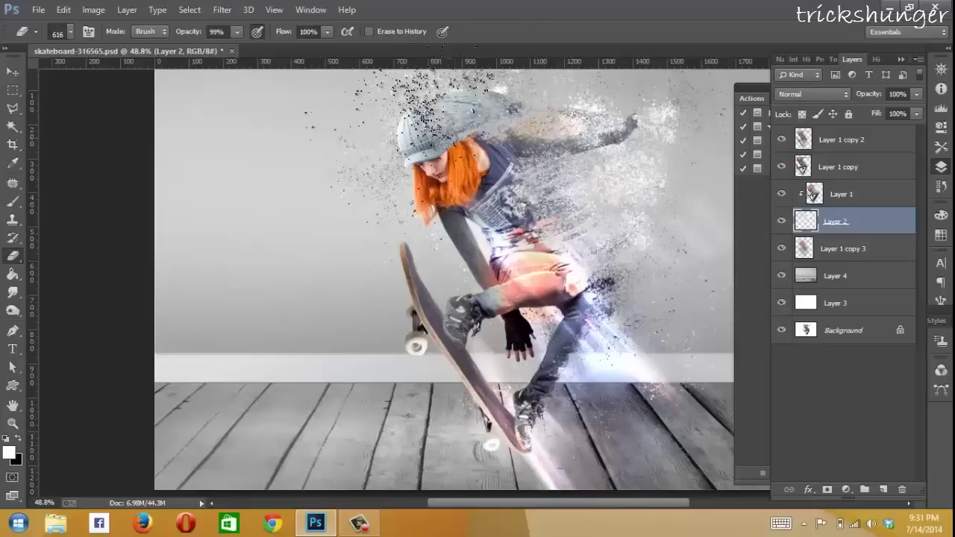
key(ctrl+z)
drag(329, 351, 418, 359)
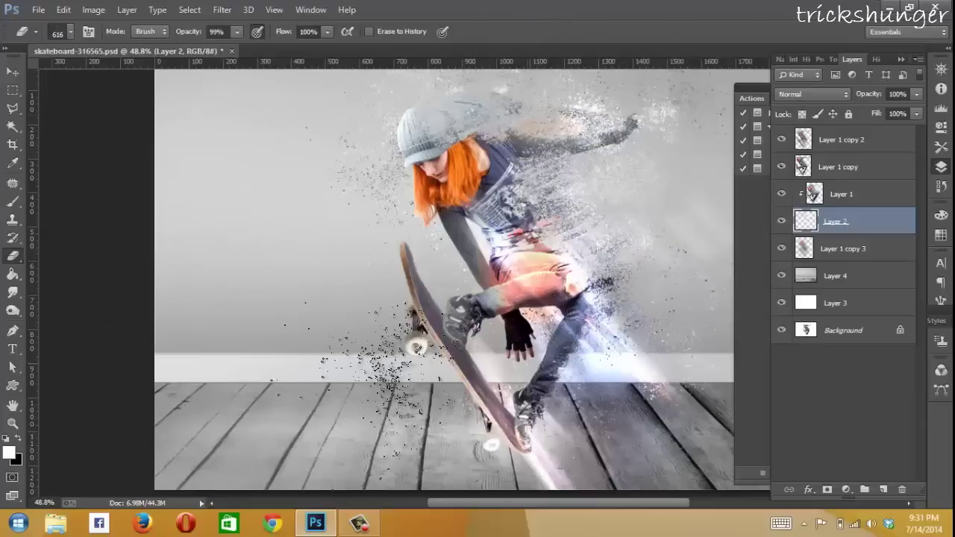
key(ctrl+z)
drag(627, 111, 403, 105)
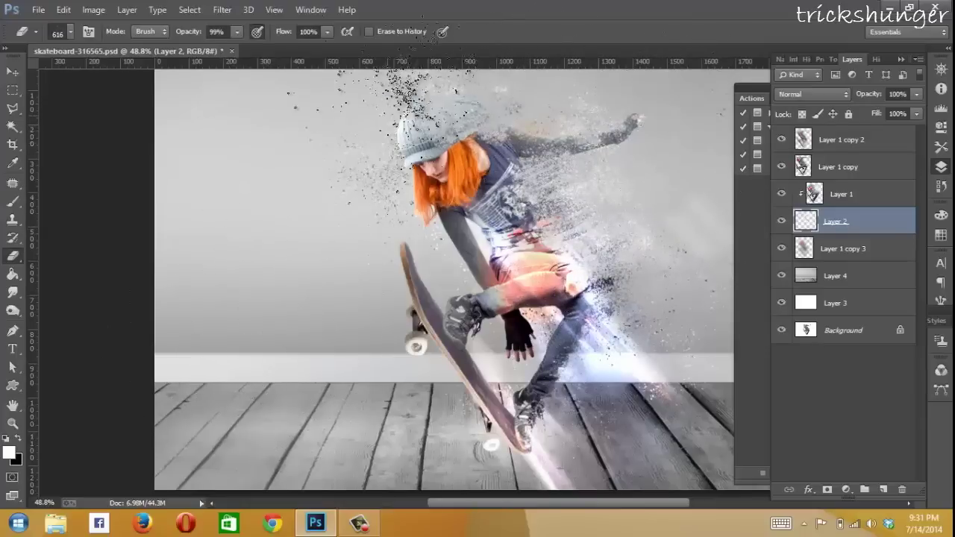
scroll(558, 74, up, 2)
scroll(558, 75, up, 1)
Paint over the hat particles with a 300 px brush, then erase to reveal specks above the hat and at left.
key(b)
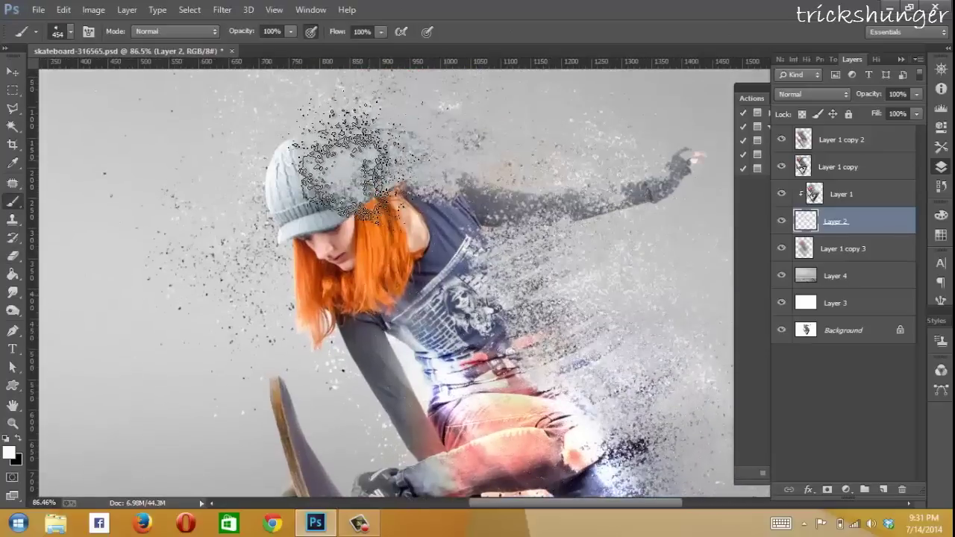
key(bracketleft)
key(bracketleft)
key(bracketleft)
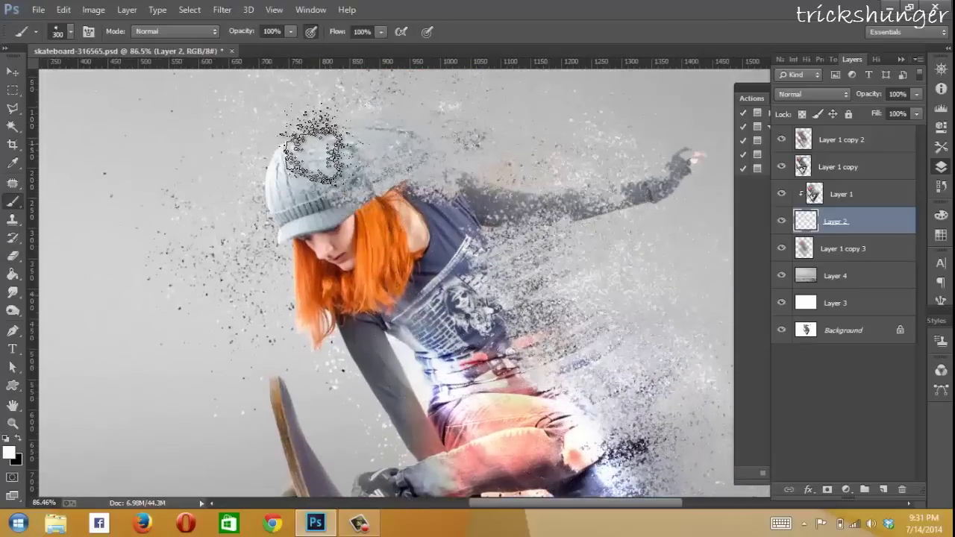
drag(313, 145, 477, 112)
click(18, 256)
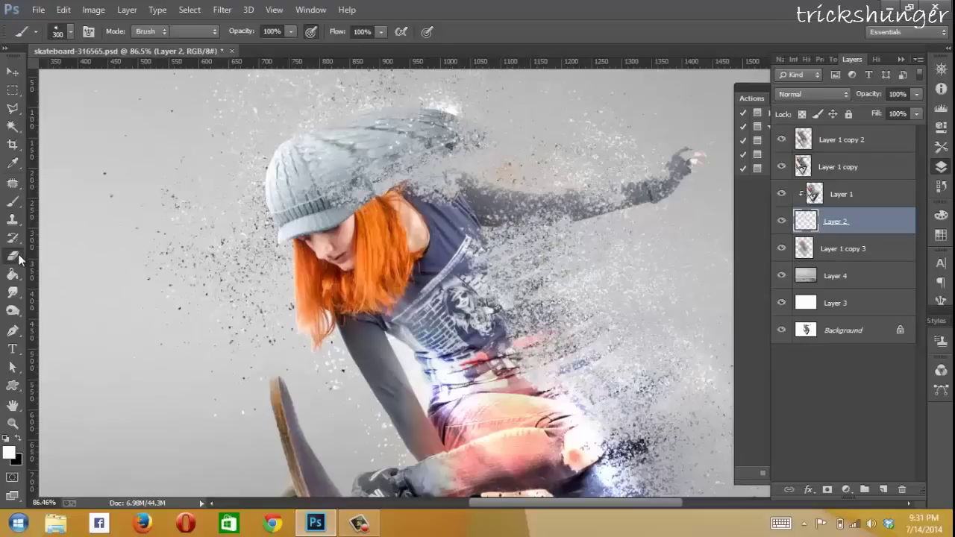
drag(343, 149, 477, 97)
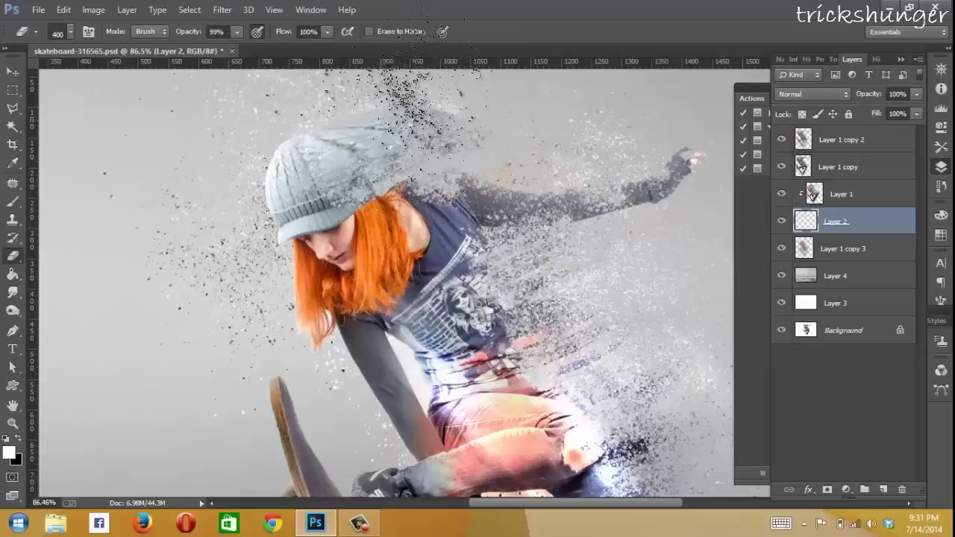
drag(127, 246, 187, 313)
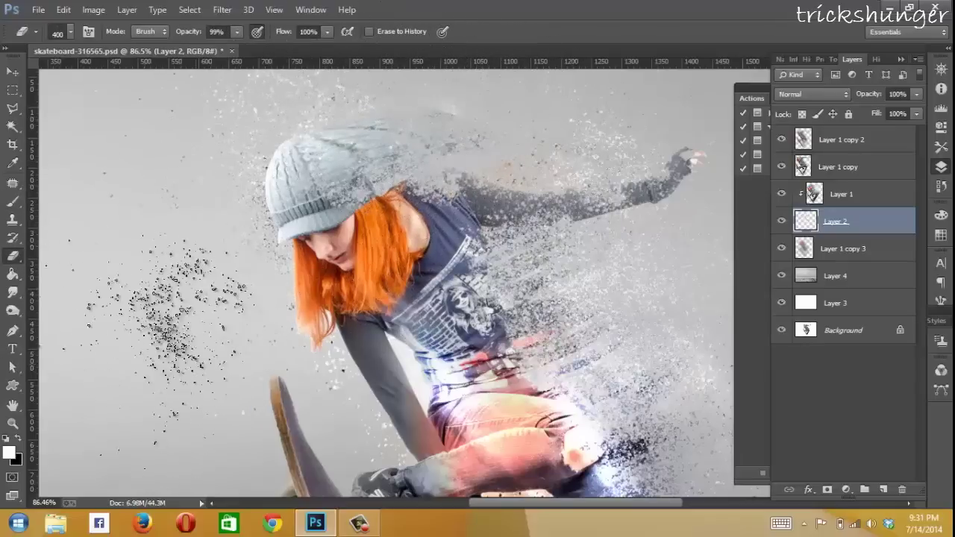
scroll(478, 299, down, 3)
drag(484, 497, 523, 502)
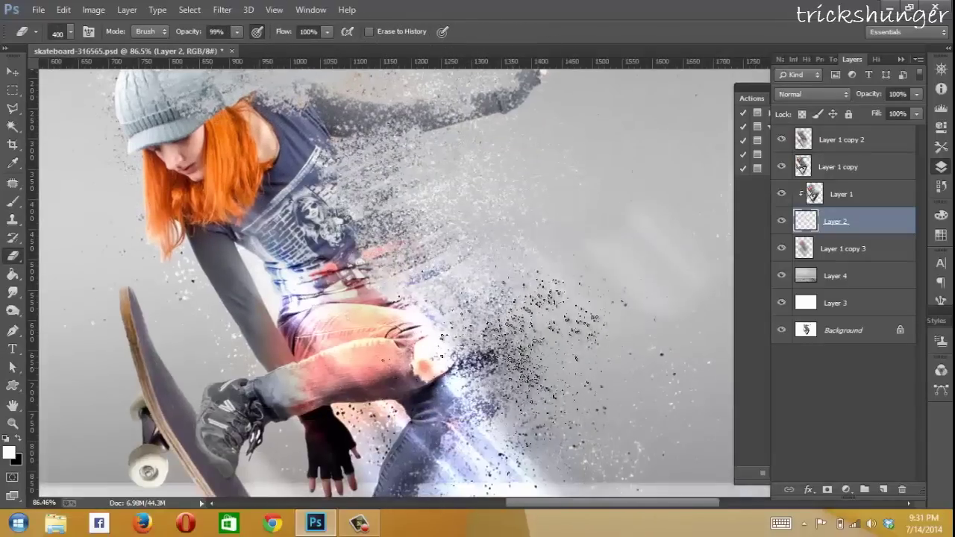
Paint white particle dabs around the skater's foot and up along the leg on Layer 2.
scroll(515, 343, down, 3)
scroll(515, 343, down, 6)
key(b)
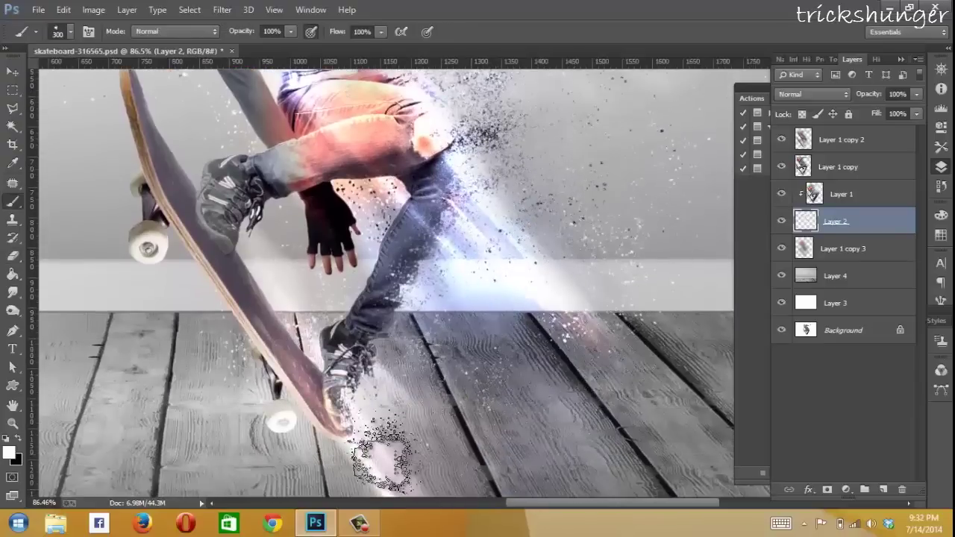
drag(381, 455, 388, 403)
mouse_move(403, 359)
mouse_down()
mouse_move(448, 284)
mouse_move(403, 448)
mouse_move(388, 417)
mouse_move(448, 335)
mouse_up()
Erase stray particles around the foot, across the leg and over the light streak.
key(e)
scroll(403, 336, down, 1)
key(b)
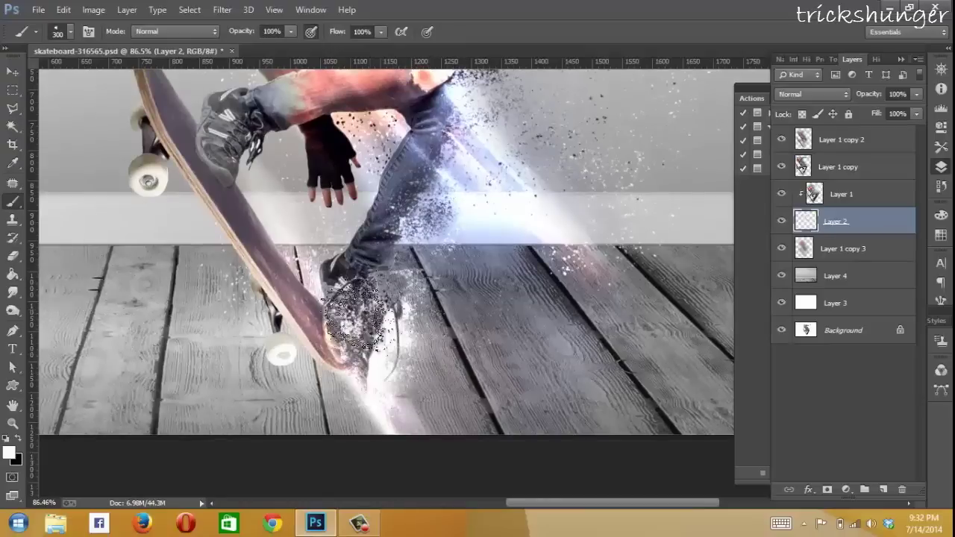
key(e)
mouse_move(358, 314)
mouse_down()
mouse_move(388, 403)
mouse_move(455, 224)
mouse_up()
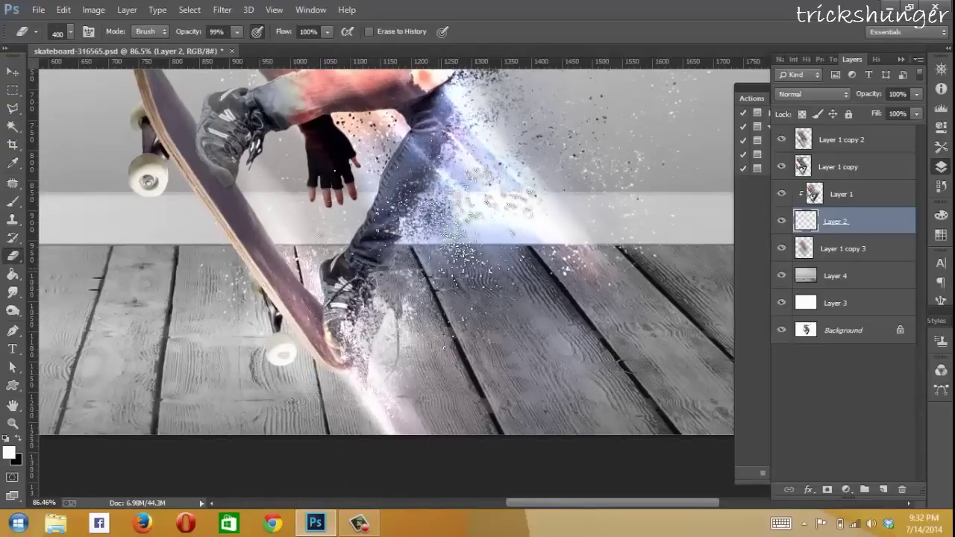
drag(485, 172, 433, 262)
Return to Layer 2 and choose the larger 616 px particle brush.
click(801, 169)
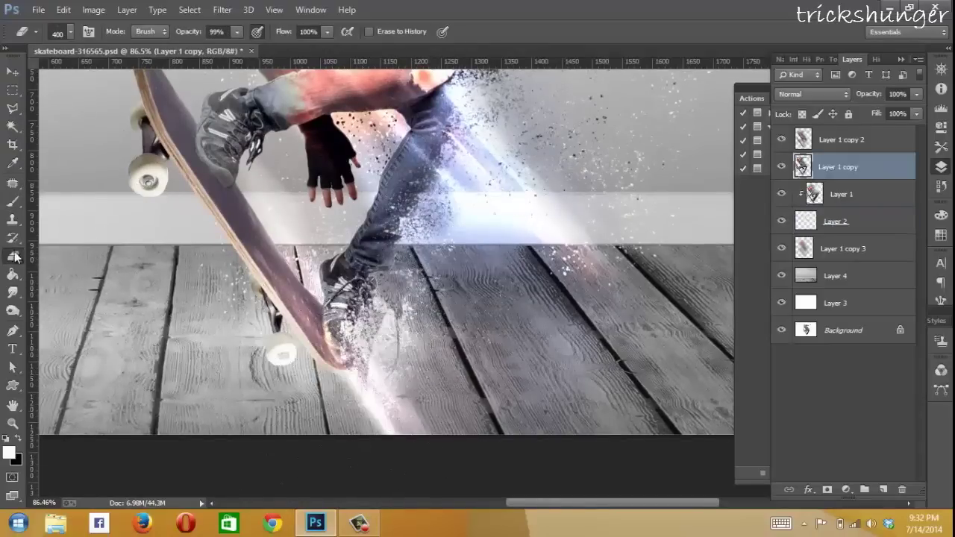
click(836, 221)
key(b)
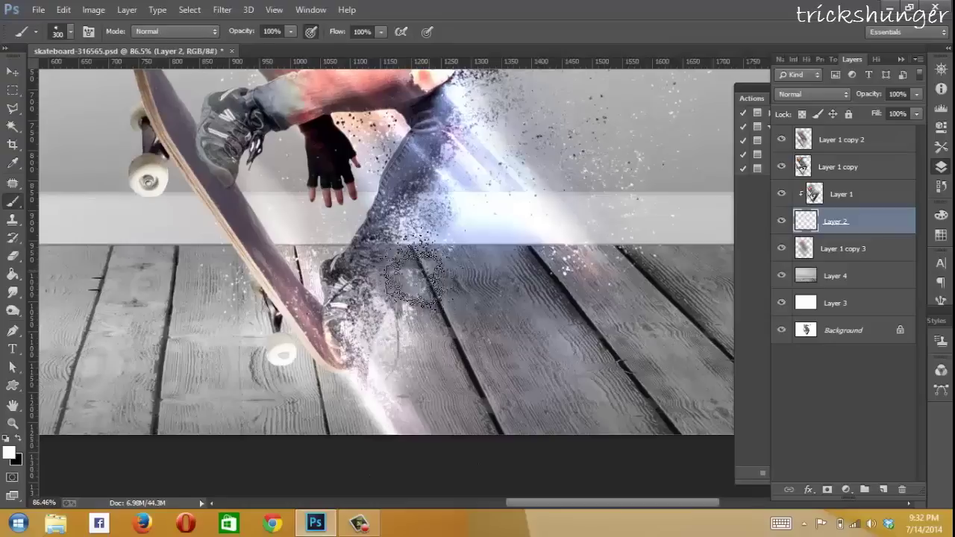
right_click(415, 276)
click(523, 298)
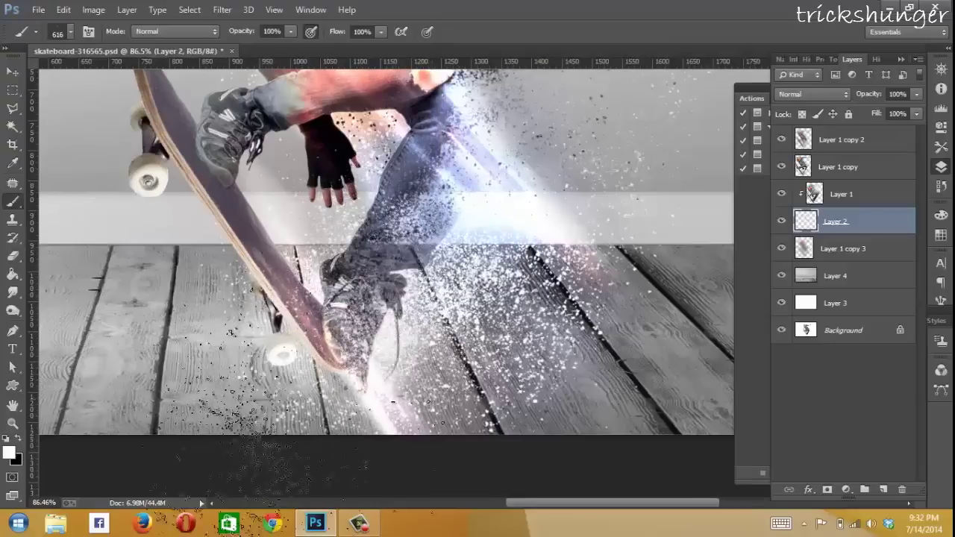
Erase particles over the leg, the floorboards and the upper background.
key(e)
drag(448, 299, 448, 268)
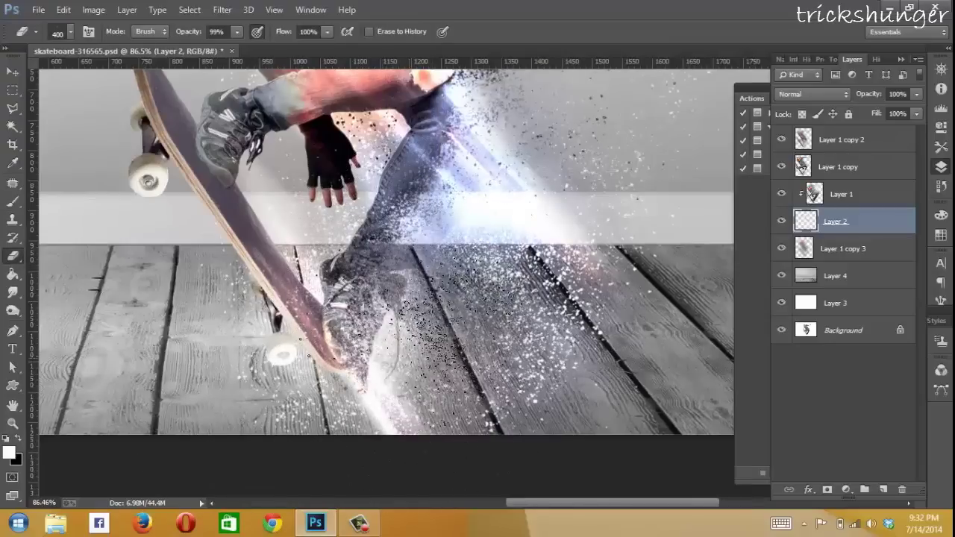
drag(552, 366, 612, 224)
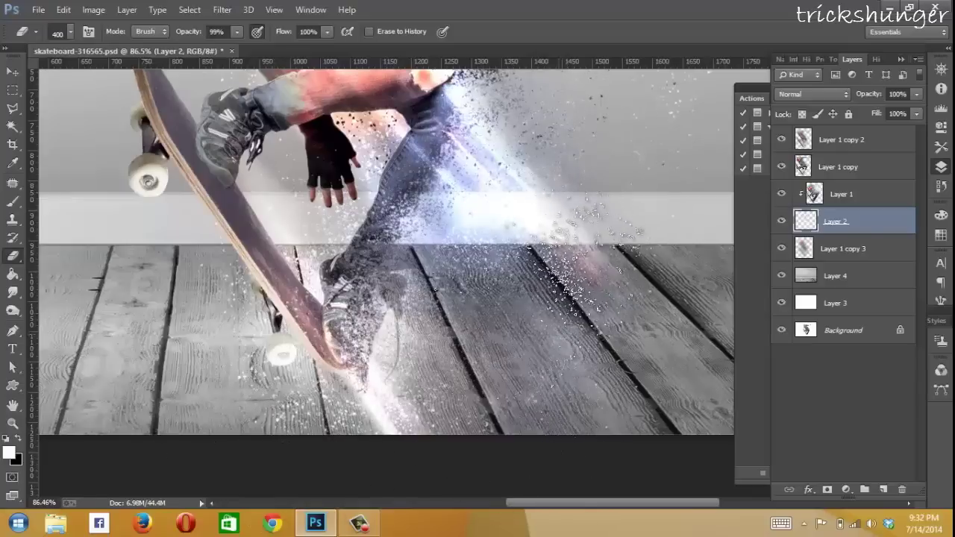
scroll(590, 299, up, 2)
scroll(597, 306, up, 2)
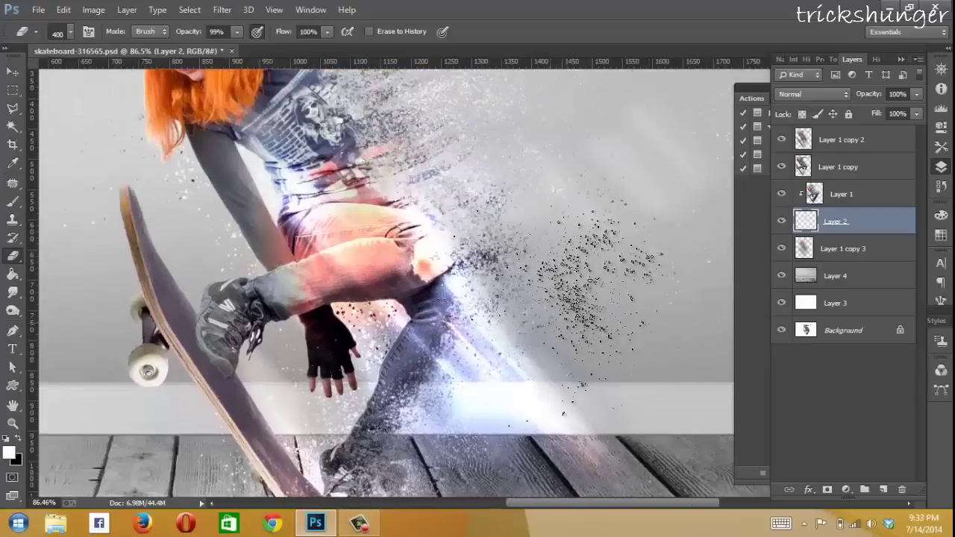
scroll(582, 284, down, 2)
scroll(582, 284, down, 1)
scroll(573, 478, up, 1)
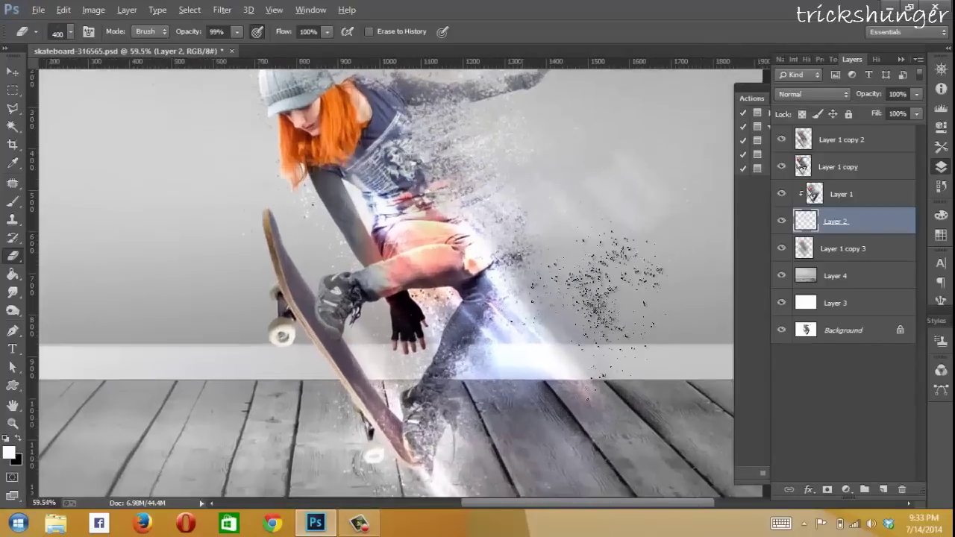
scroll(573, 477, up, 2)
scroll(573, 477, up, 2)
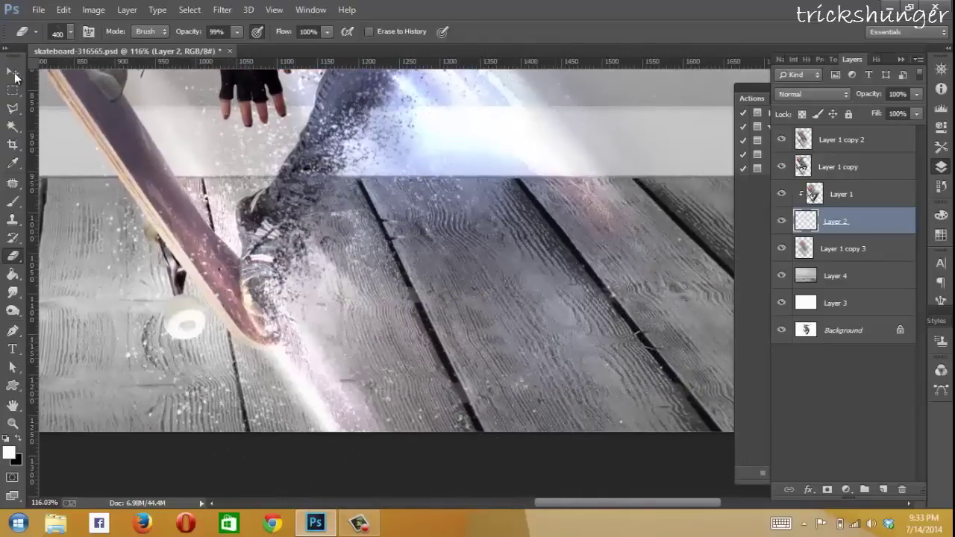
Try erasing particles in the upper right background, then undo that stroke.
key(v)
scroll(401, 265, down, 1)
scroll(401, 265, down, 1)
scroll(401, 265, up, 3)
scroll(401, 265, down, 1)
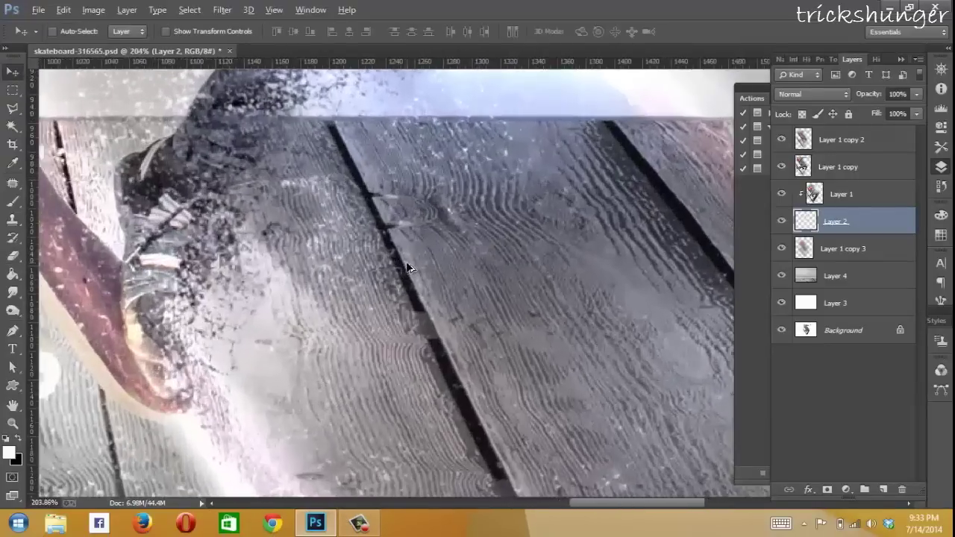
scroll(448, 284, down, 1)
scroll(536, 294, down, 2)
scroll(536, 295, up, 1)
scroll(521, 309, up, 2)
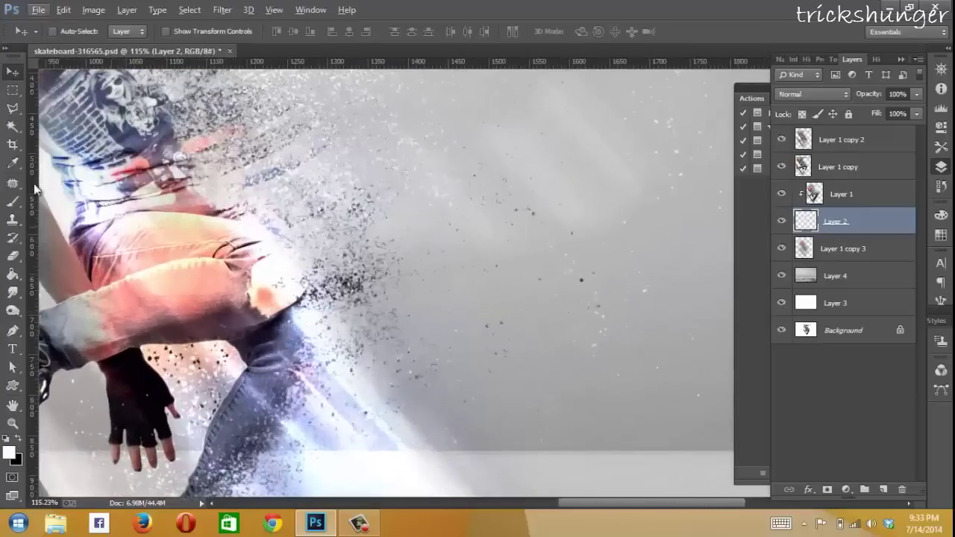
key(e)
mouse_move(597, 187)
mouse_down()
mouse_move(635, 149)
mouse_move(597, 224)
mouse_move(657, 187)
mouse_up()
key(ctrl+alt+z)
key(ctrl+alt+z)
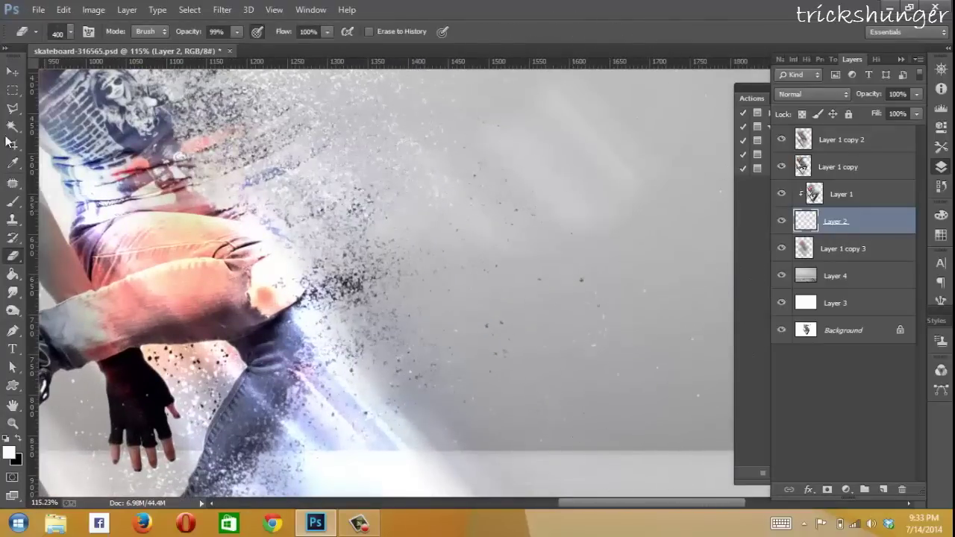
Bring the view back to the area around the skater's hat.
key(v)
scroll(408, 222, down, 1)
scroll(410, 224, up, 1)
scroll(416, 229, up, 1)
scroll(416, 229, down, 1)
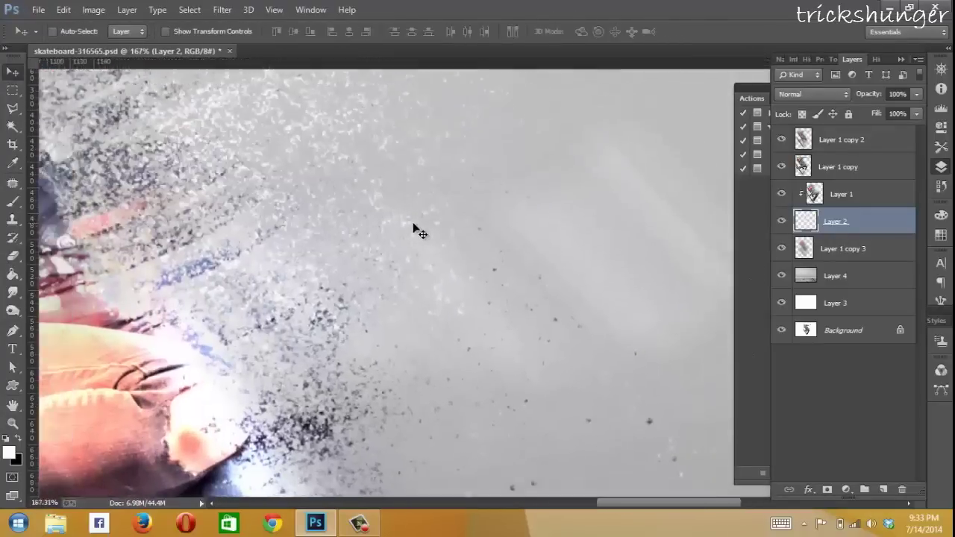
scroll(416, 229, down, 1)
scroll(416, 229, up, 2)
scroll(526, 476, down, 1)
scroll(533, 307, up, 2)
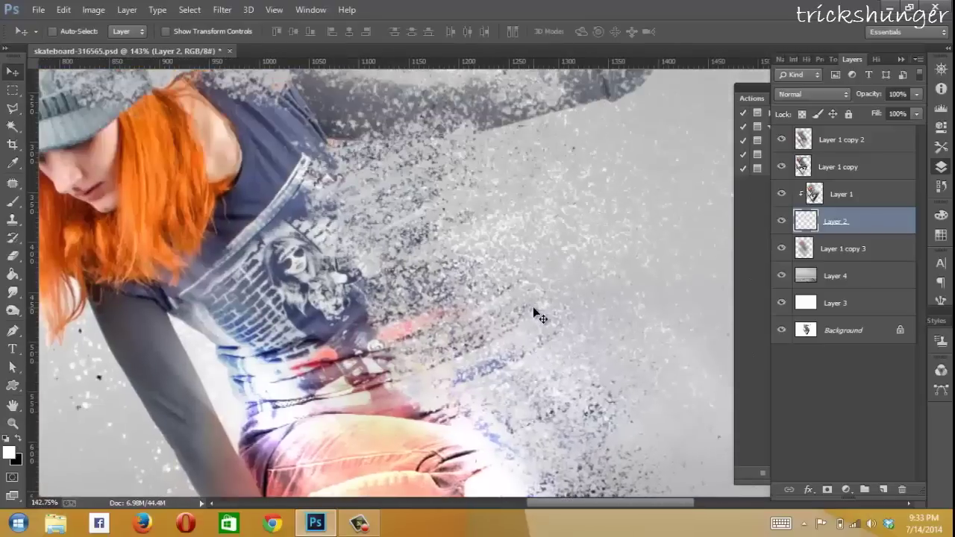
scroll(533, 307, up, 2)
scroll(533, 306, up, 2)
scroll(533, 306, up, 2)
drag(584, 512, 566, 512)
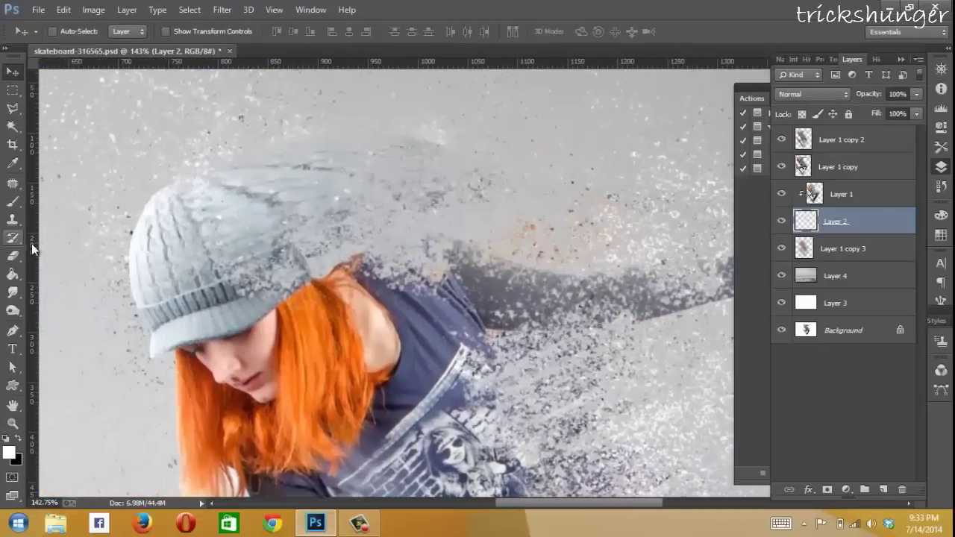
Erase above the hat, then paint dark particle dabs above and left of it.
key(e)
drag(283, 112, 350, 186)
right_click(308, 150)
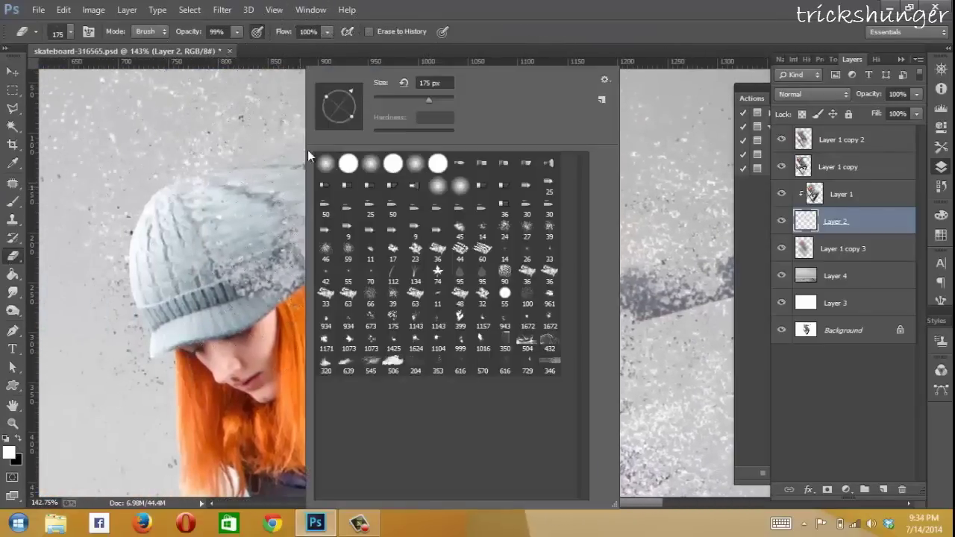
key(Escape)
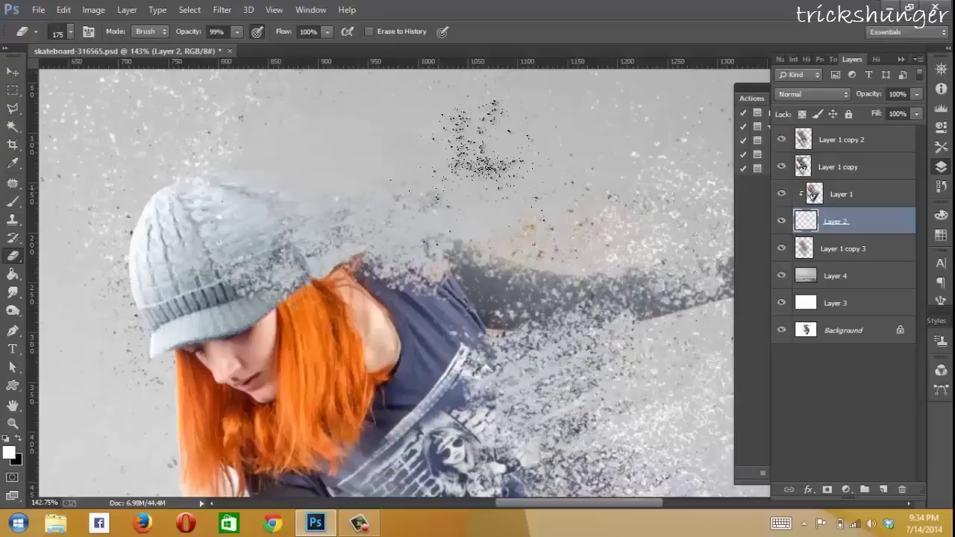
key(b)
drag(298, 156, 362, 186)
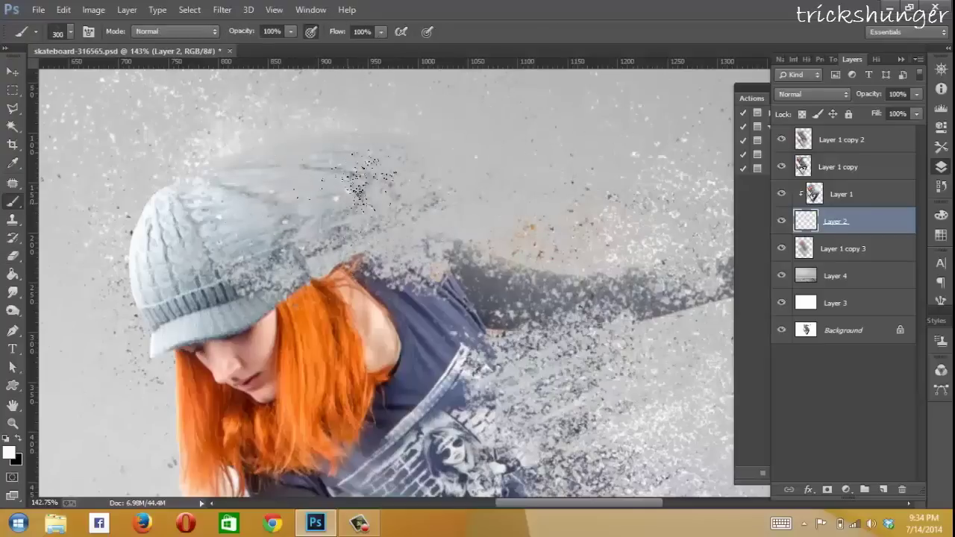
Switch to a 150 px Eraser and review the dispersion around the hat.
key(e)
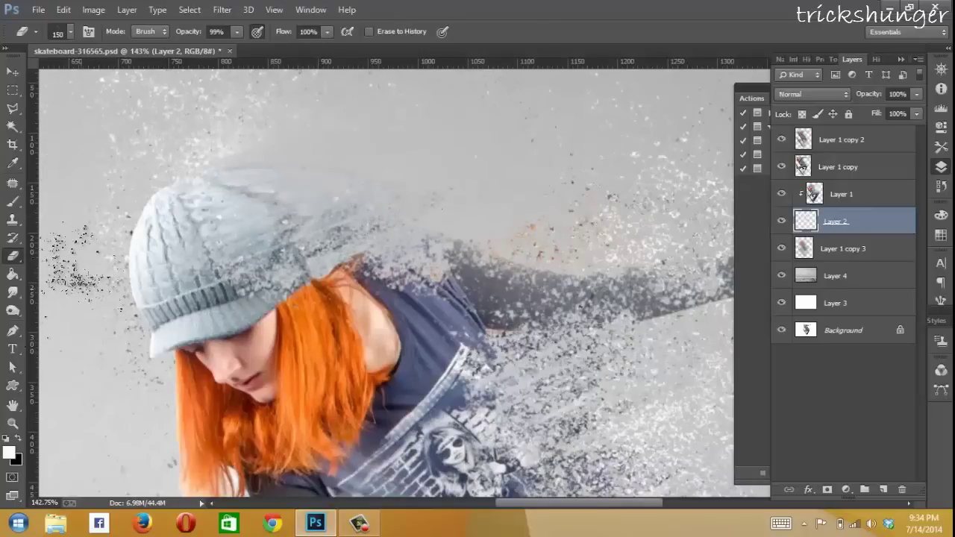
drag(515, 505, 481, 506)
scroll(202, 277, up, 1)
scroll(138, 231, up, 2)
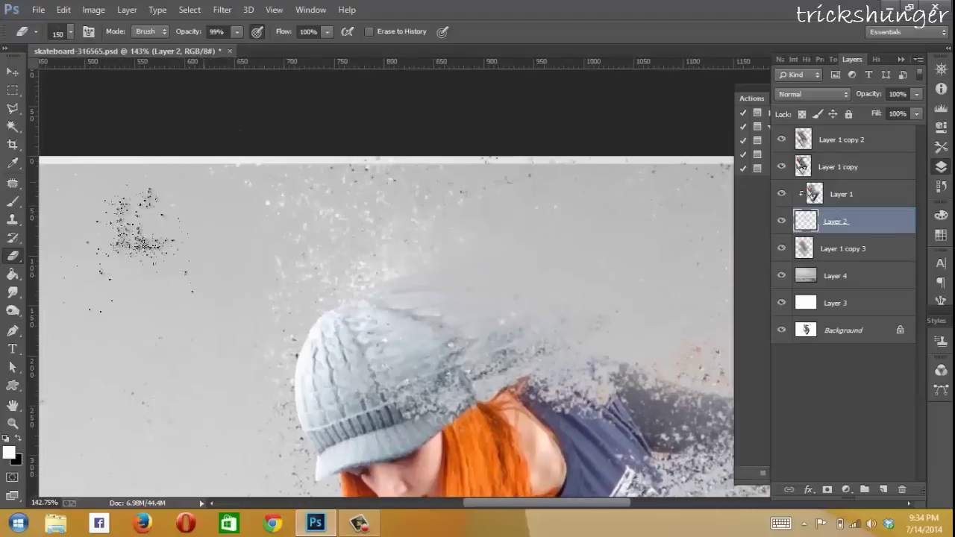
scroll(254, 198, down, 3)
scroll(328, 272, down, 2)
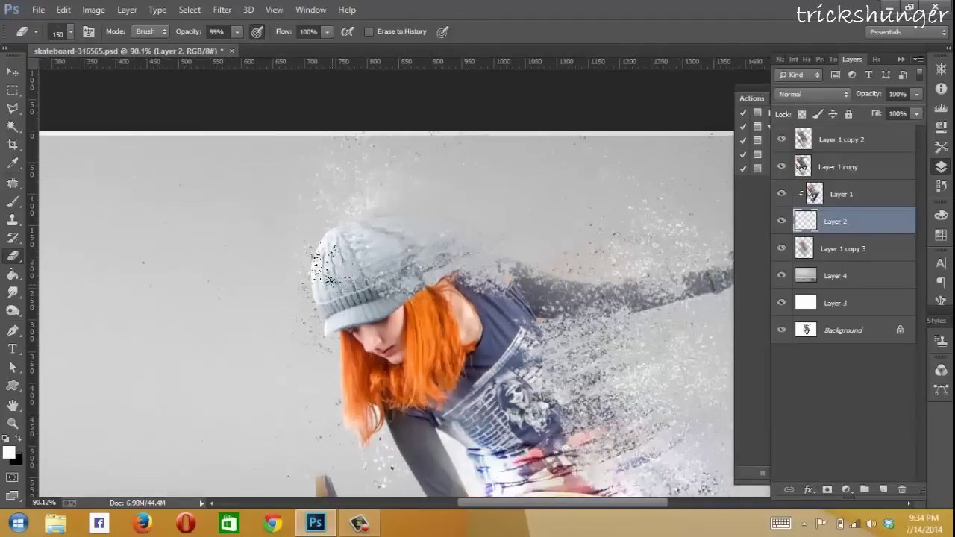
scroll(328, 272, down, 3)
scroll(328, 276, down, 3)
scroll(332, 291, up, 2)
scroll(411, 352, down, 2)
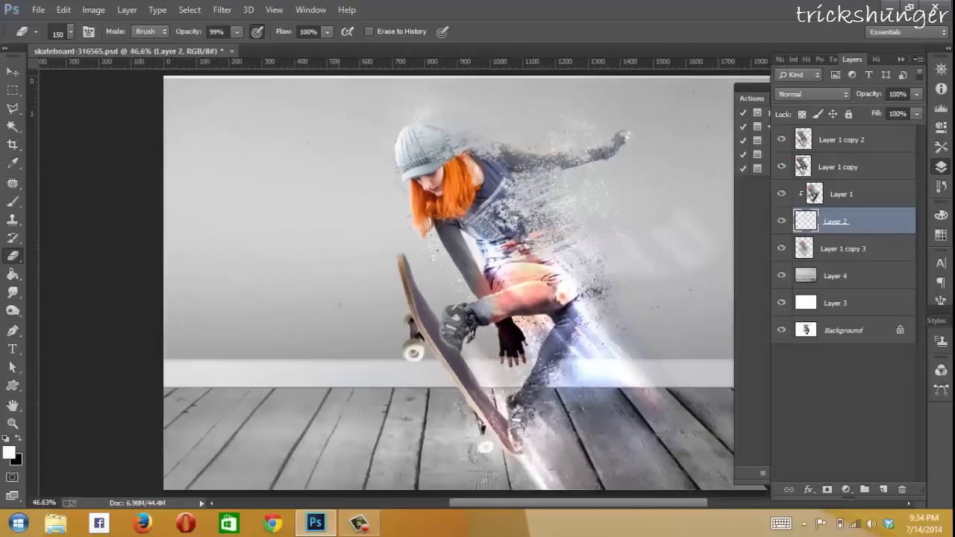
scroll(420, 341, down, 1)
scroll(424, 337, down, 1)
scroll(425, 337, down, 1)
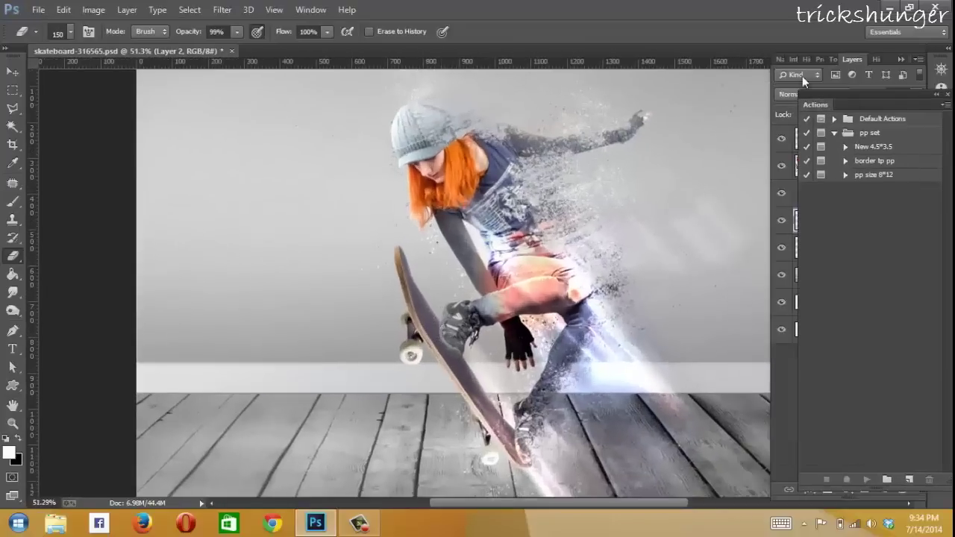
Collapse the Layers panel group to icons and dock the Actions panel as an icon.
click(901, 59)
drag(942, 146, 941, 147)
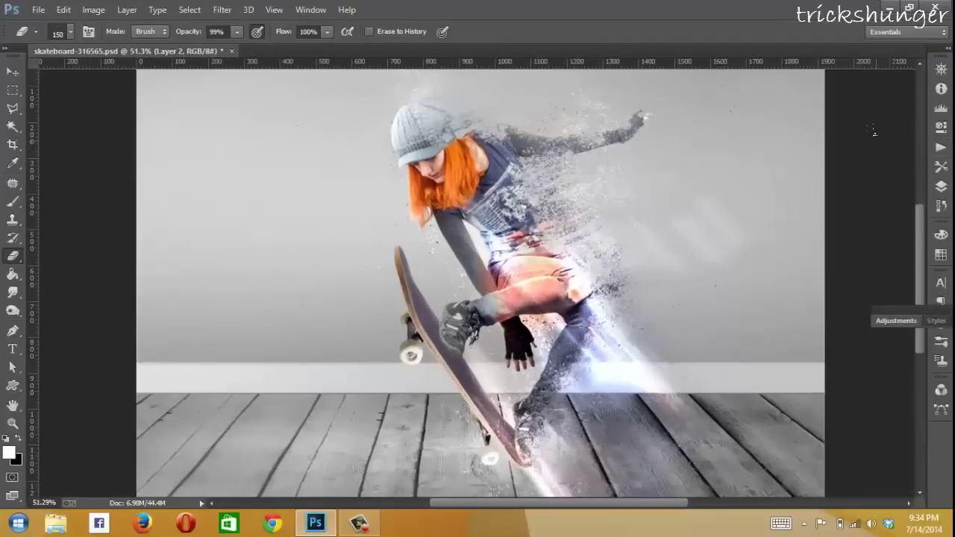